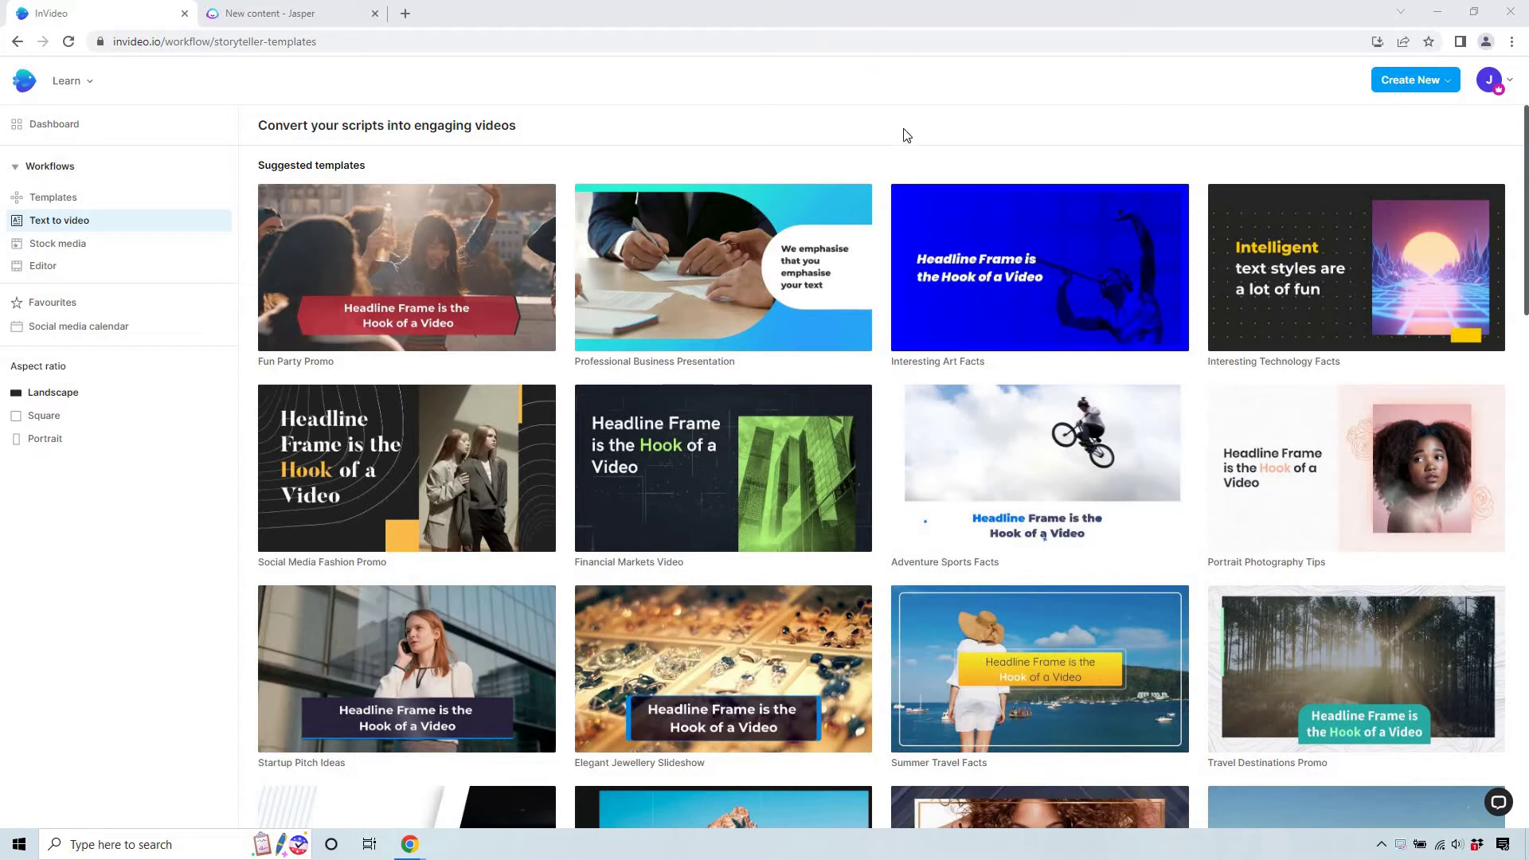
{"action": "scroll", "coordinate": [879, 157], "scroll_direction": "down", "scroll_amount": 2}
{"action": "scroll", "coordinate": [880, 157], "scroll_direction": "down", "scroll_amount": 2}
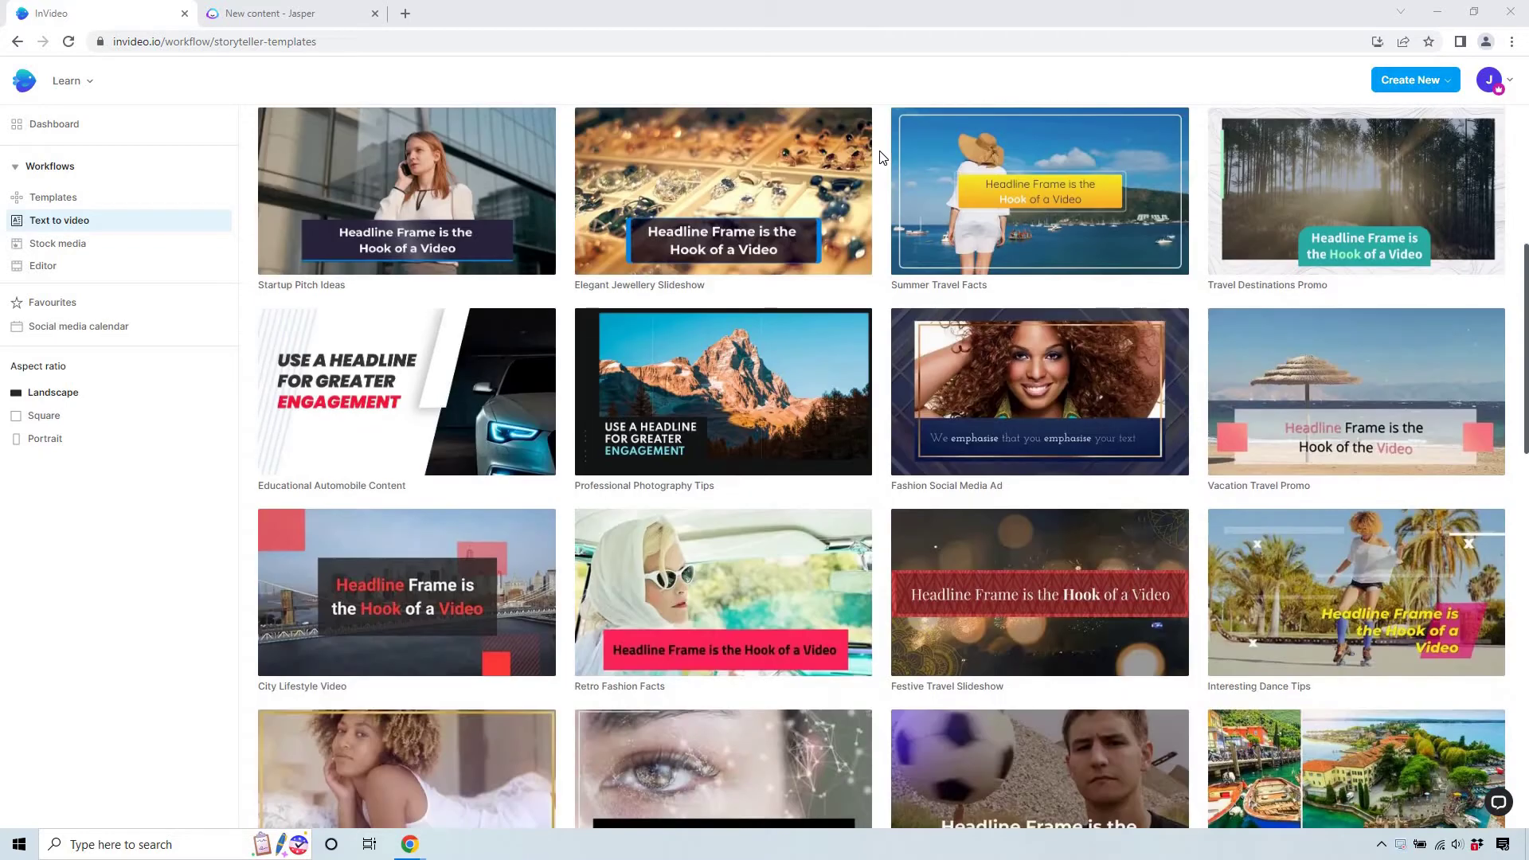
{"action": "scroll", "coordinate": [879, 156], "scroll_direction": "down", "scroll_amount": 2}
{"action": "scroll", "coordinate": [879, 157], "scroll_direction": "down", "scroll_amount": 3}
{"action": "scroll", "coordinate": [879, 156], "scroll_direction": "down", "scroll_amount": 2}
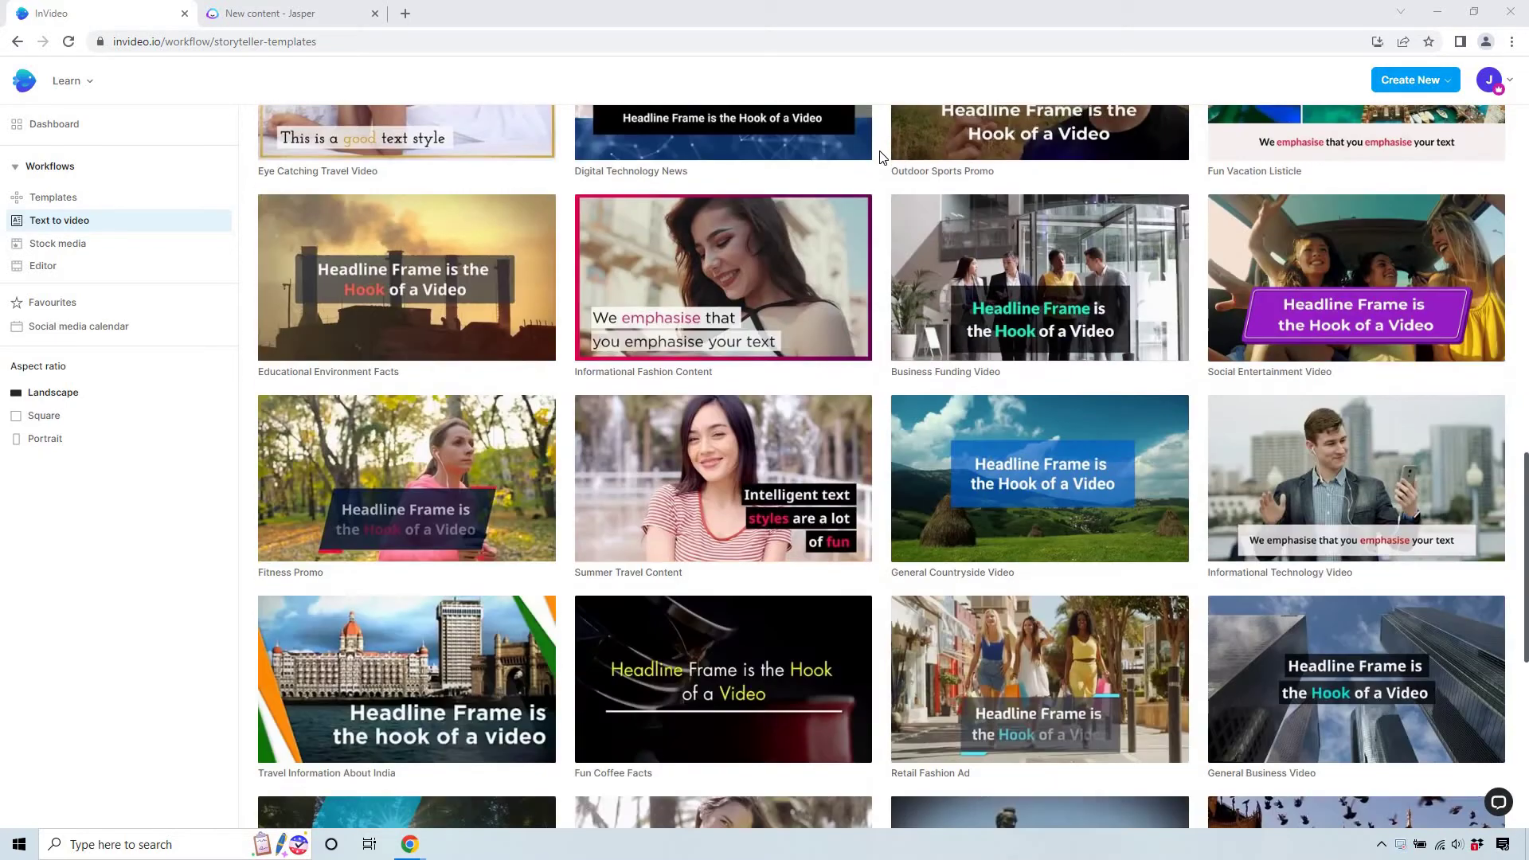
{"action": "scroll", "coordinate": [880, 157], "scroll_direction": "down", "scroll_amount": 2}
{"action": "scroll", "coordinate": [880, 156], "scroll_direction": "down", "scroll_amount": 2}
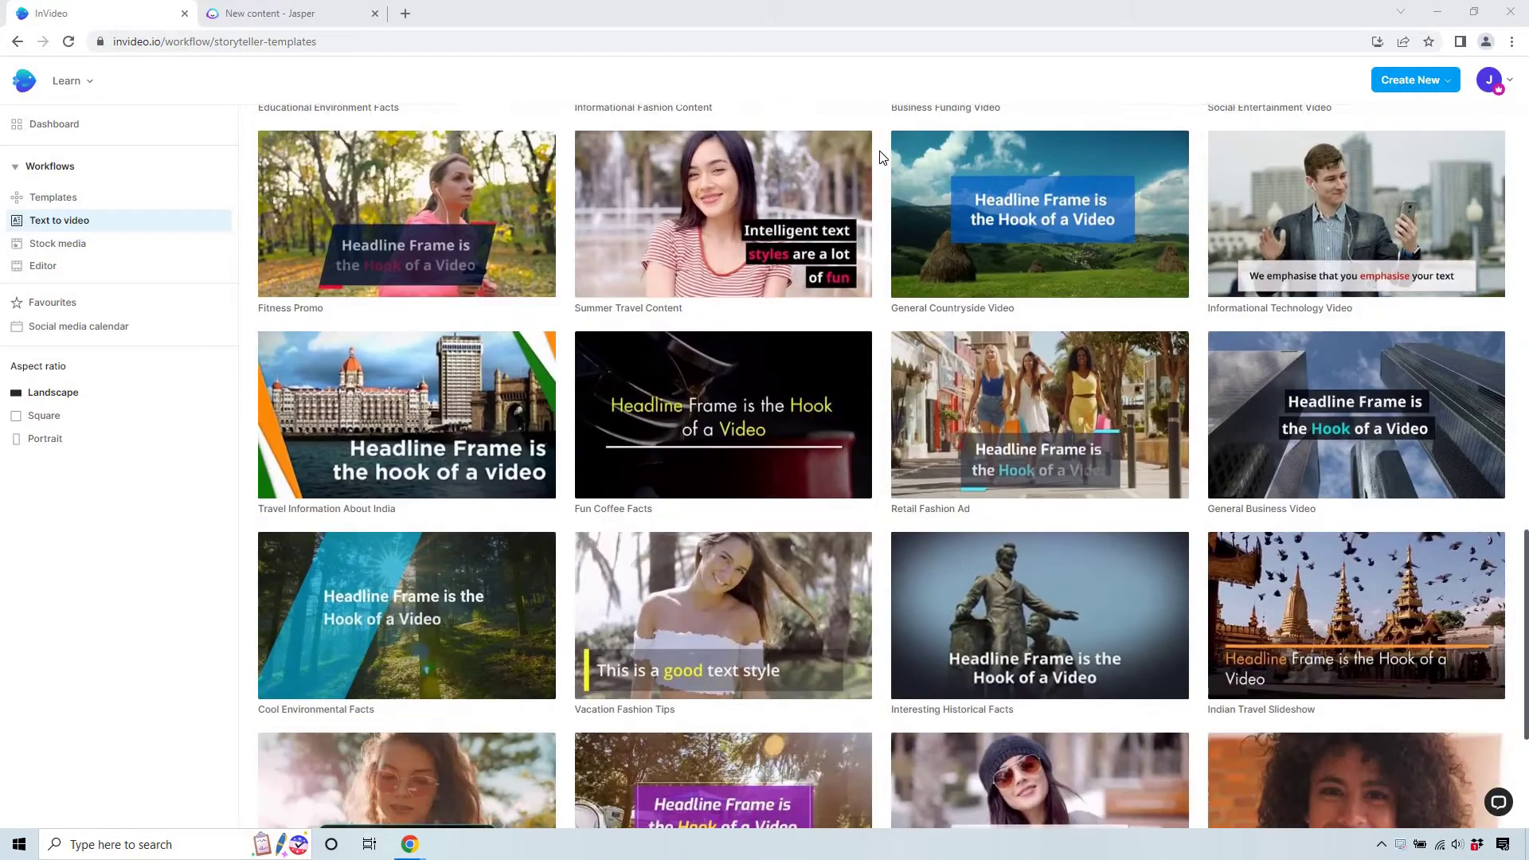
{"action": "scroll", "coordinate": [879, 157], "scroll_direction": "down", "scroll_amount": 1}
{"action": "scroll", "coordinate": [879, 156], "scroll_direction": "down", "scroll_amount": 2}
{"action": "scroll", "coordinate": [879, 156], "scroll_direction": "down", "scroll_amount": 1}
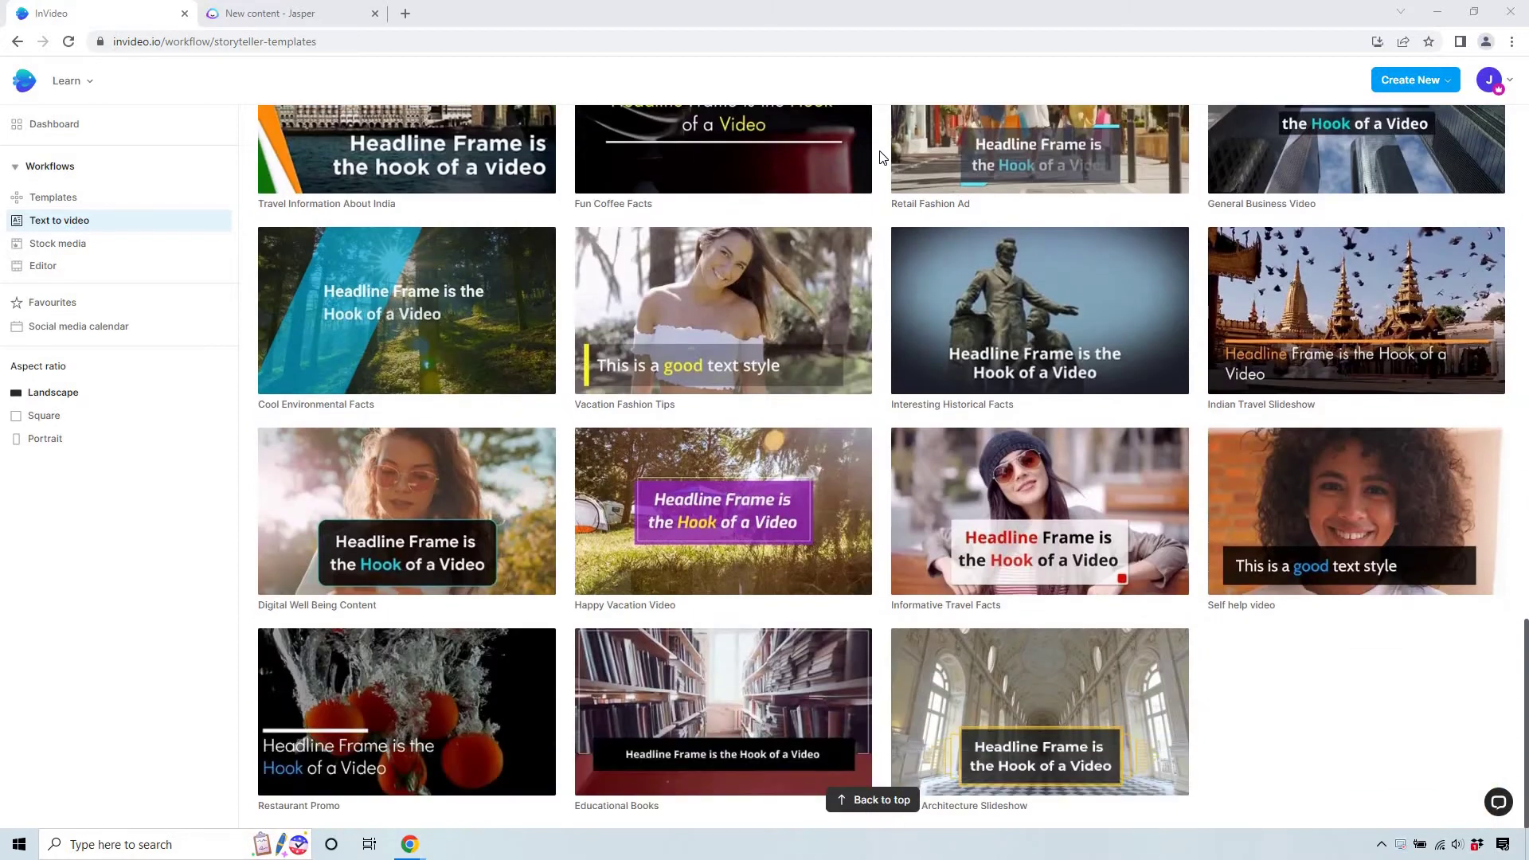
{"action": "scroll", "coordinate": [879, 157], "scroll_direction": "up", "scroll_amount": 1}
{"action": "scroll", "coordinate": [880, 156], "scroll_direction": "up", "scroll_amount": 1}
{"action": "scroll", "coordinate": [879, 157], "scroll_direction": "up", "scroll_amount": 2}
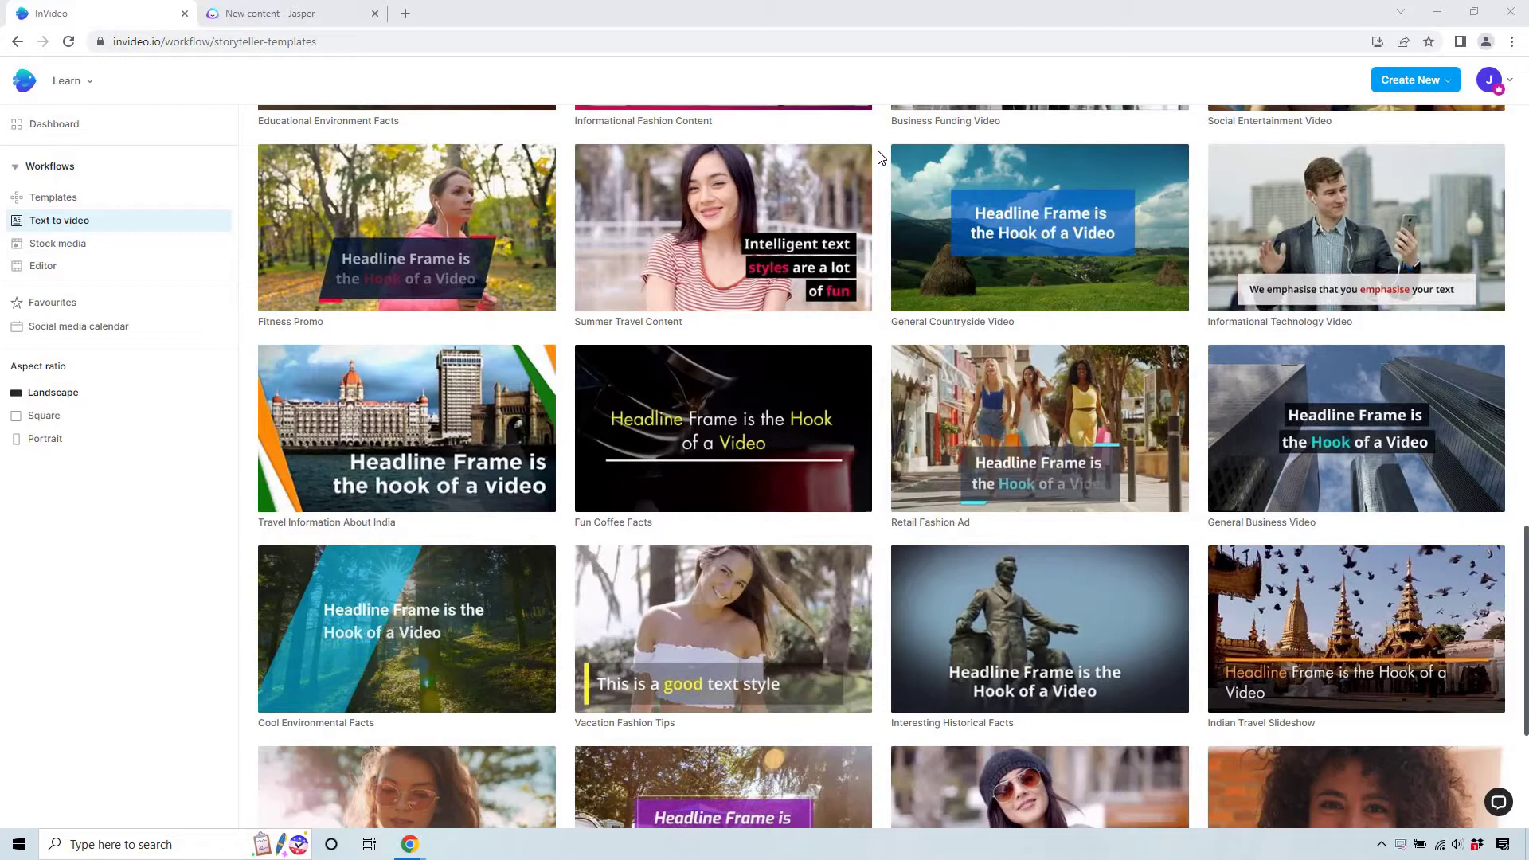
Preview the Informational Technology Video template and start a project from it.
{"action": "left_click", "coordinate": [1384, 202]}
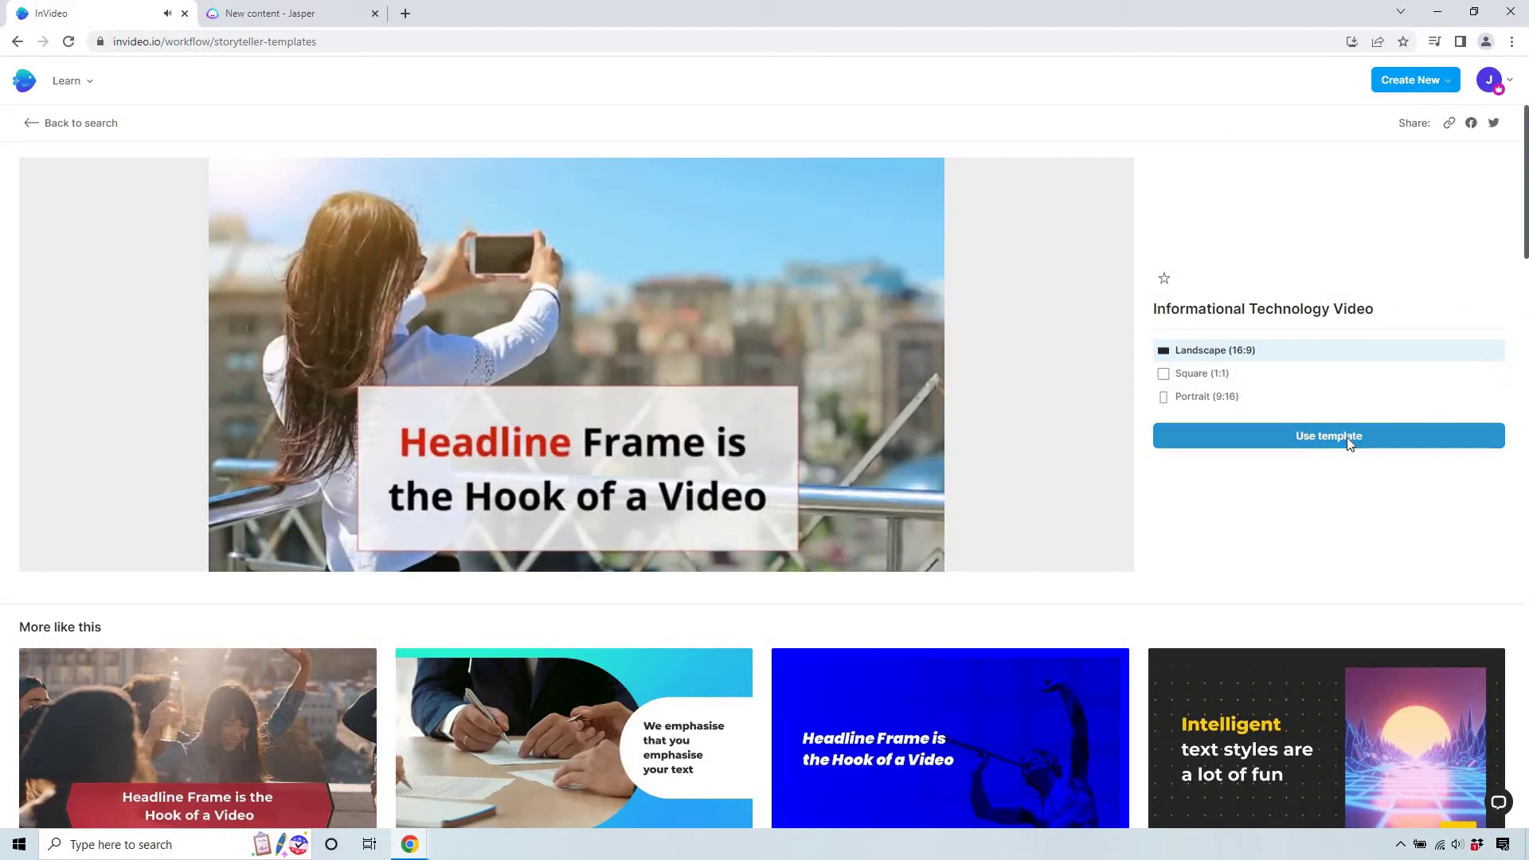
{"action": "left_click", "coordinate": [1345, 438]}
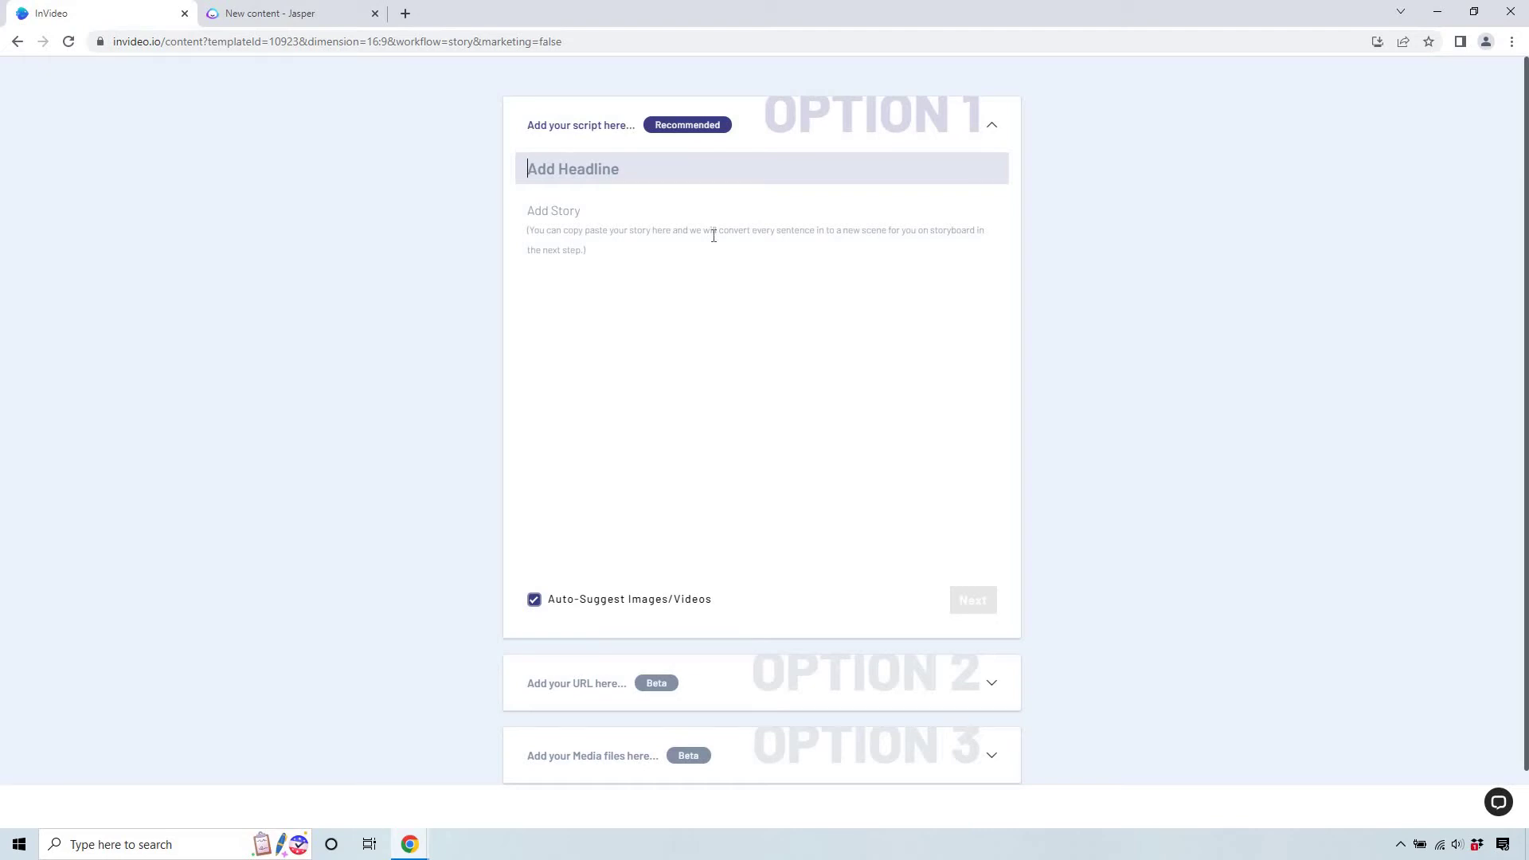
Copy the Jasper topic and paste 'Why Social Media Is Hurting Your Productivity' as the headline.
{"action": "left_click", "coordinate": [278, 10]}
{"action": "triple_click", "coordinate": [410, 214]}
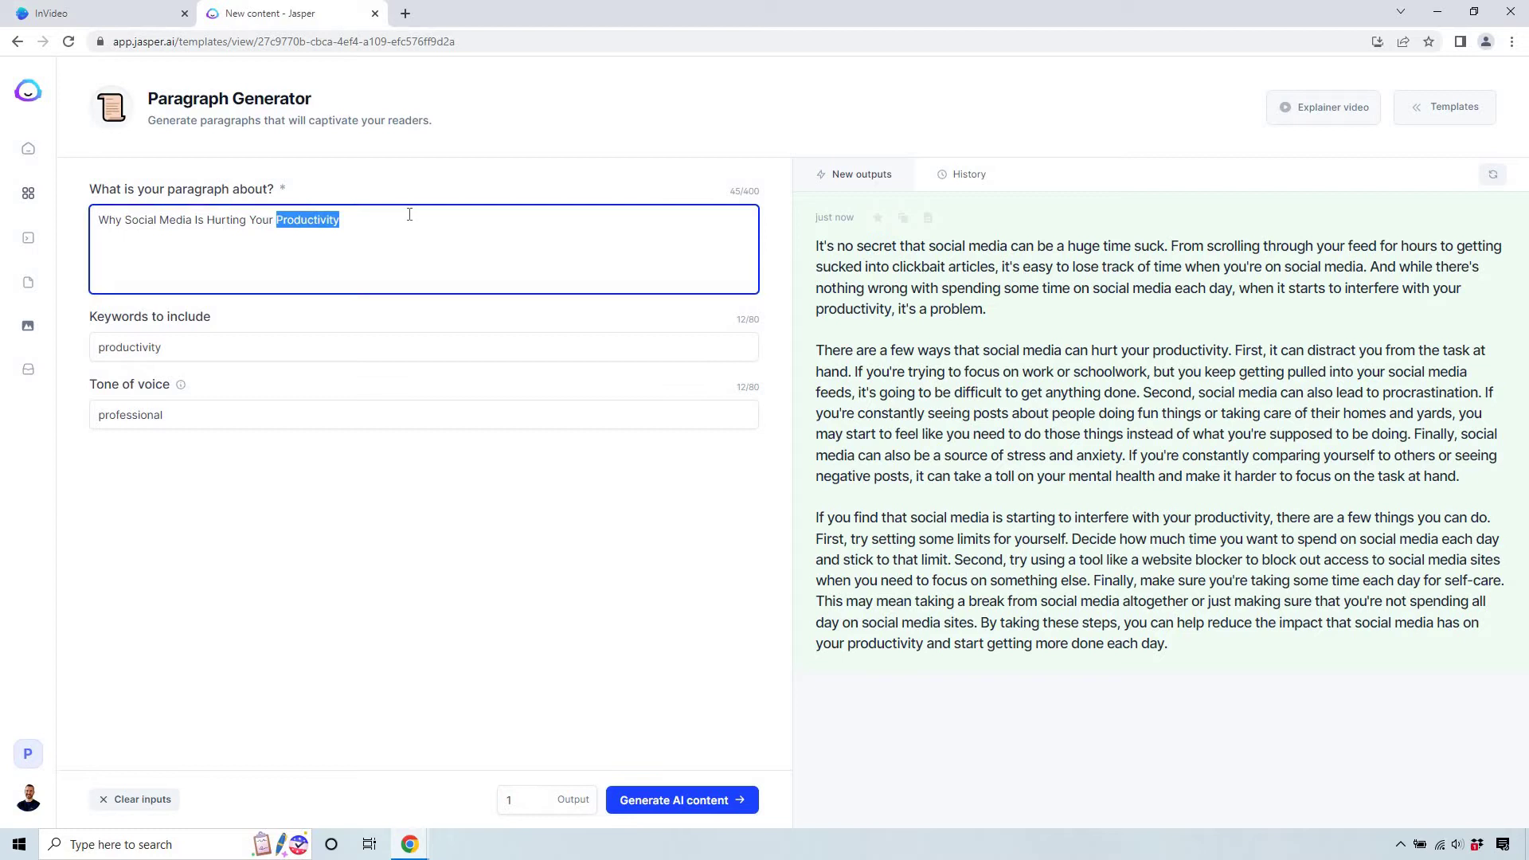
{"action": "left_click", "coordinate": [135, 11]}
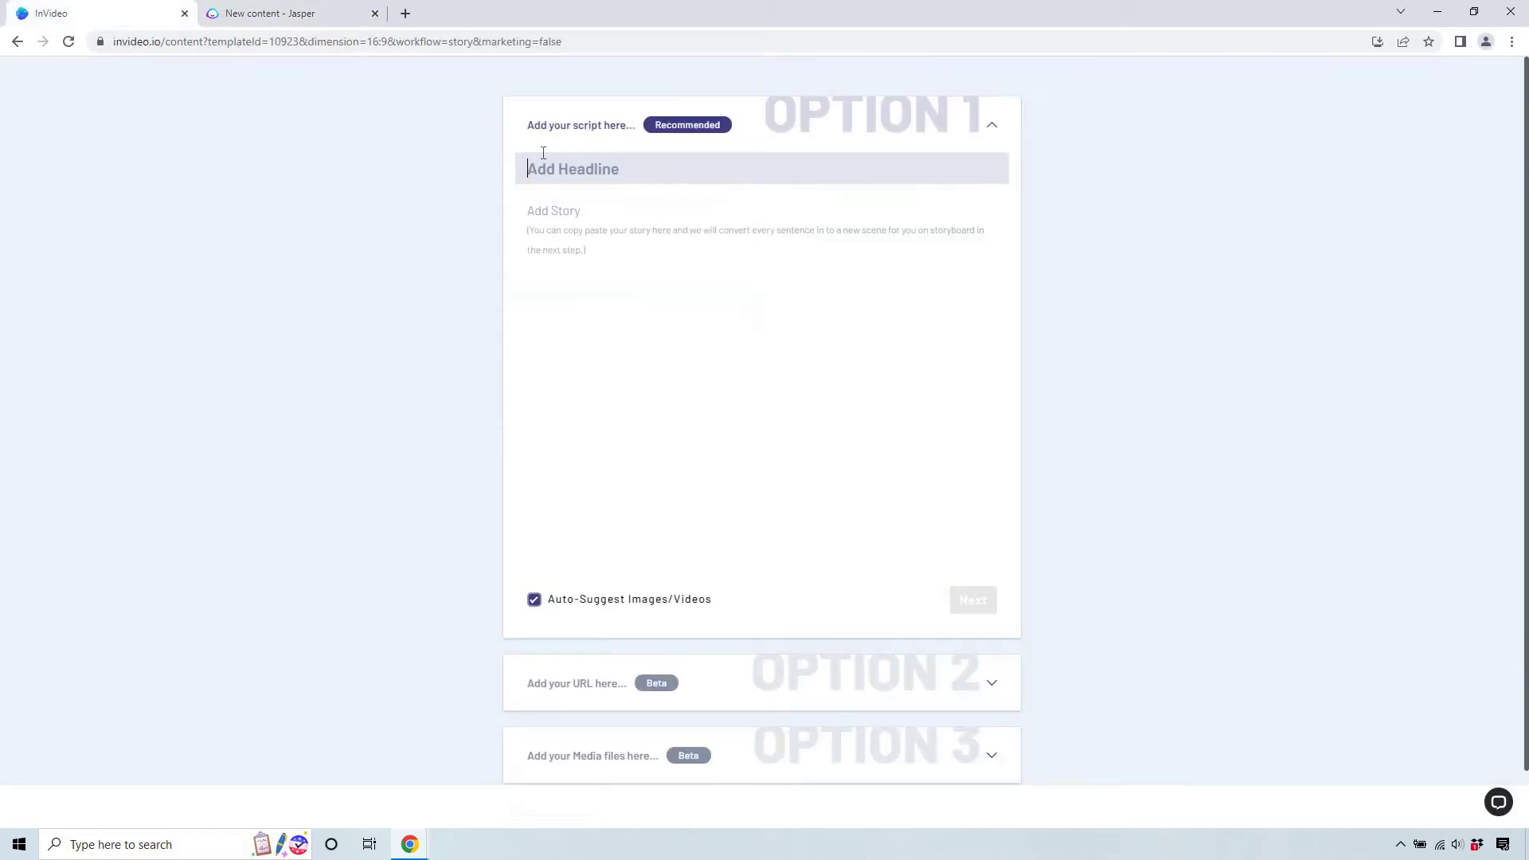
{"action": "left_click", "coordinate": [615, 156]}
{"action": "type", "text": "Why Social Media Is Hurting Your Productivity"}
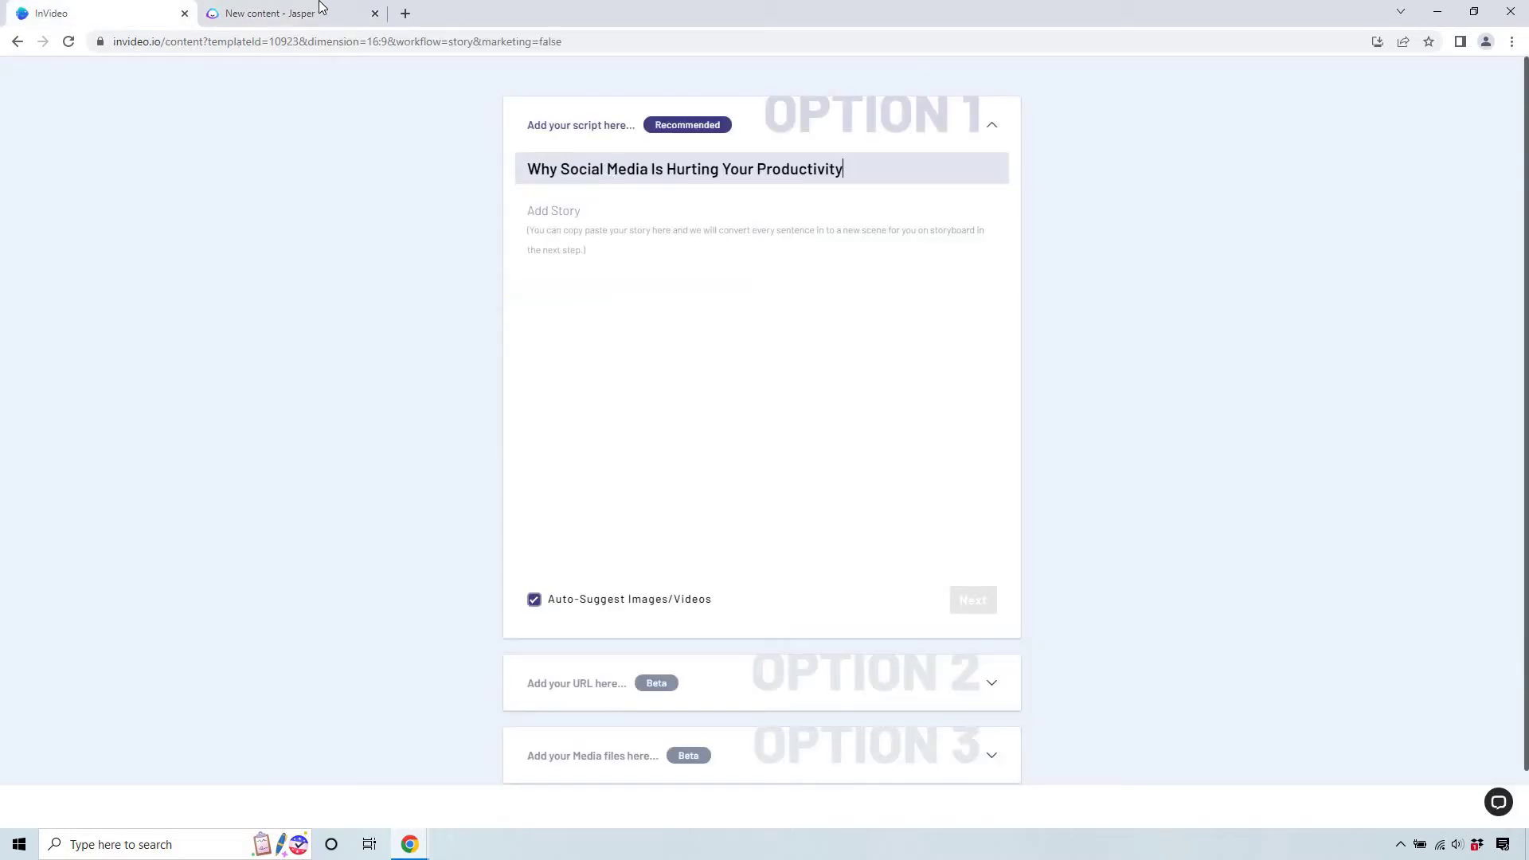
Copy the Jasper-generated paragraphs and place the caret in the story field.
{"action": "left_click", "coordinate": [319, 11]}
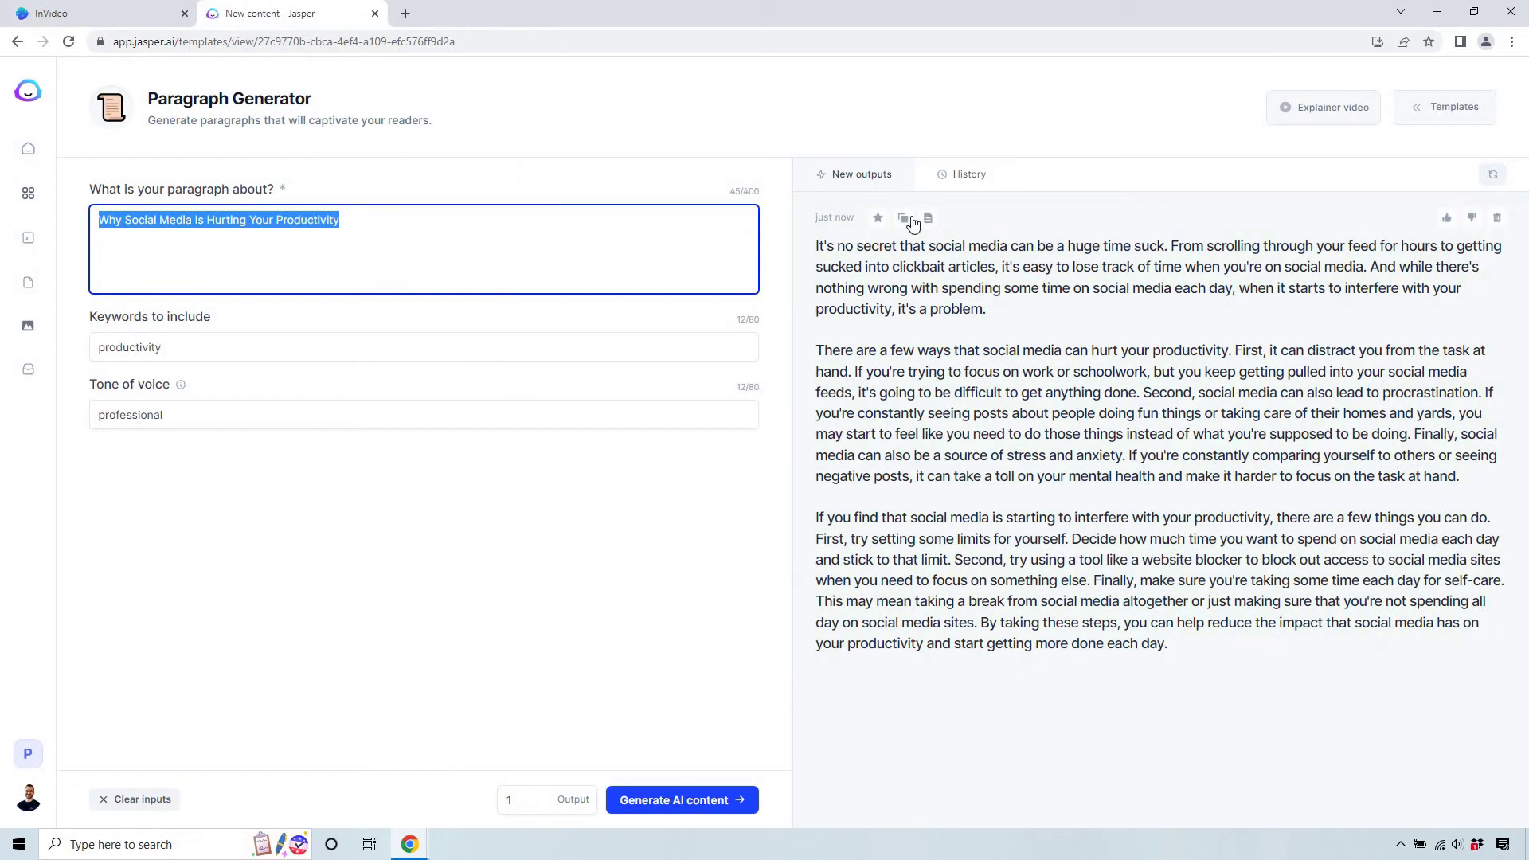
{"action": "left_click", "coordinate": [903, 218]}
{"action": "key", "text": "ctrl+Tab"}
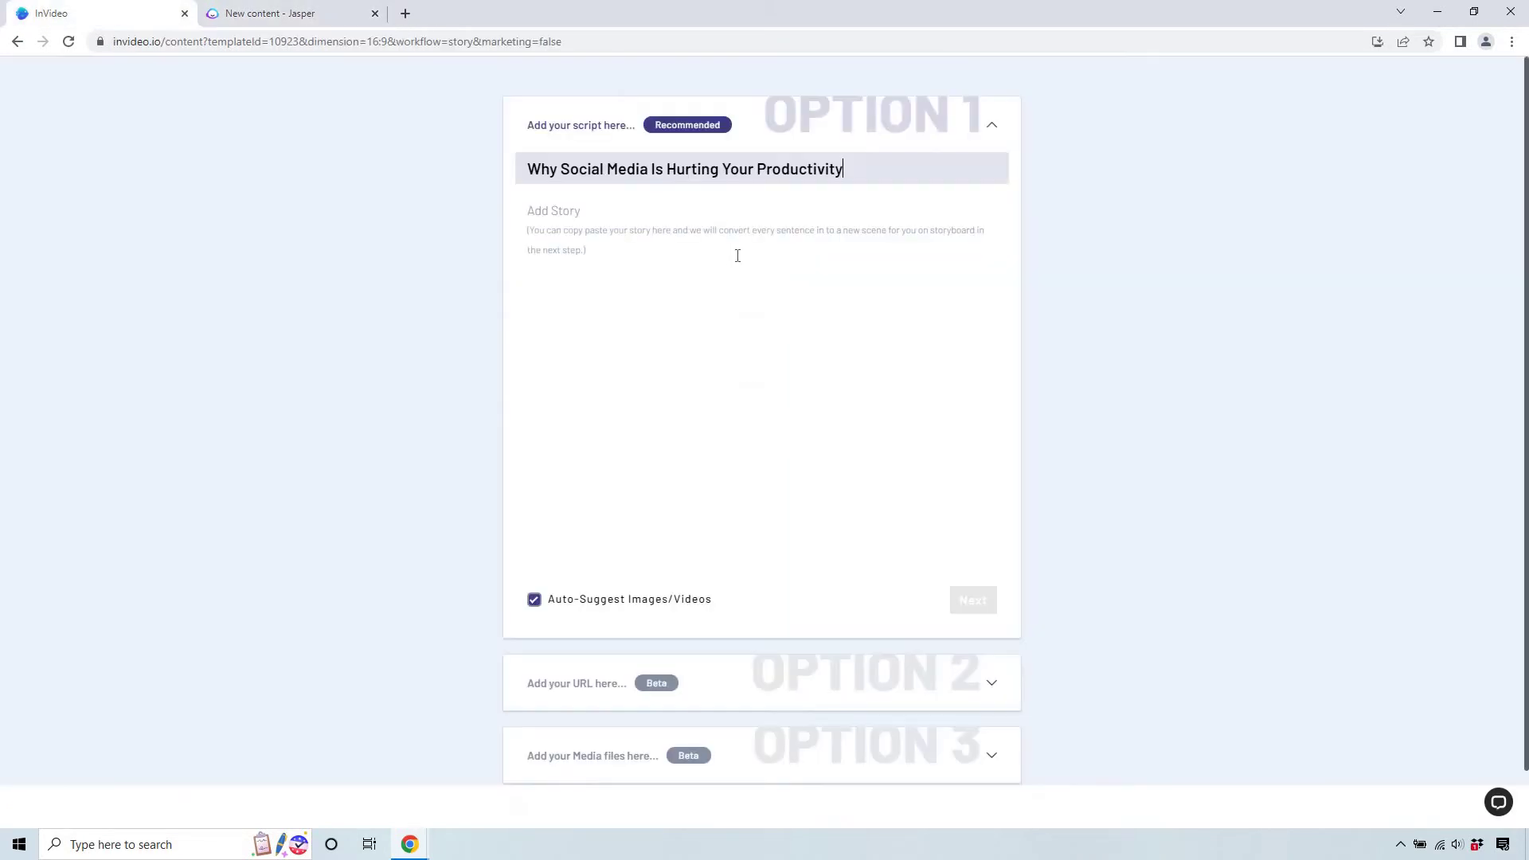
{"action": "left_click", "coordinate": [736, 255]}
Paste the story and break its opening sentences onto separate lines.
{"action": "key", "text": "ctrl+v"}
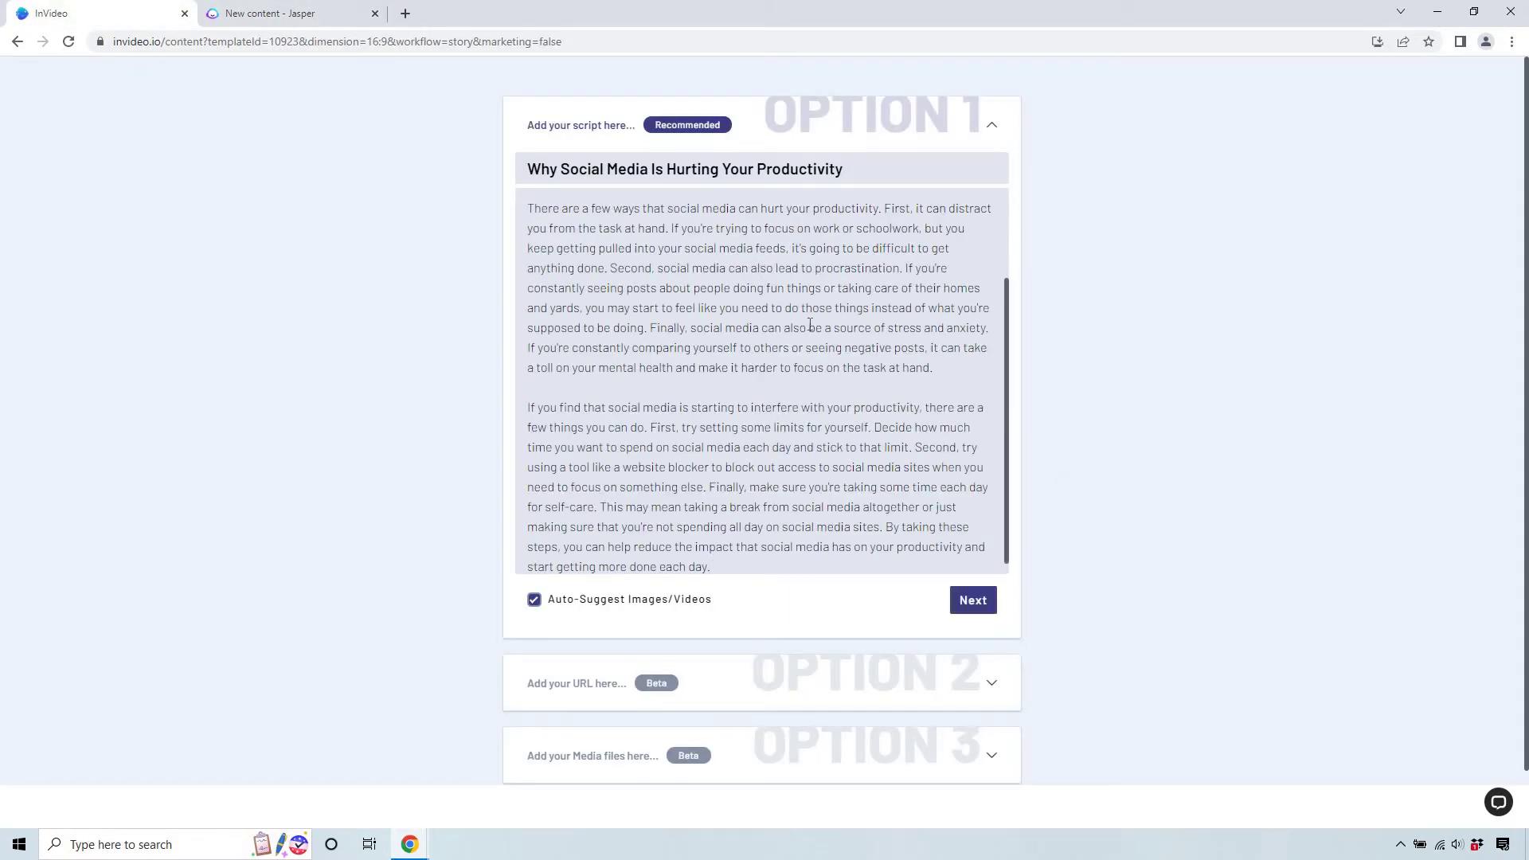
{"action": "scroll", "coordinate": [810, 326], "scroll_direction": "up", "scroll_amount": 2}
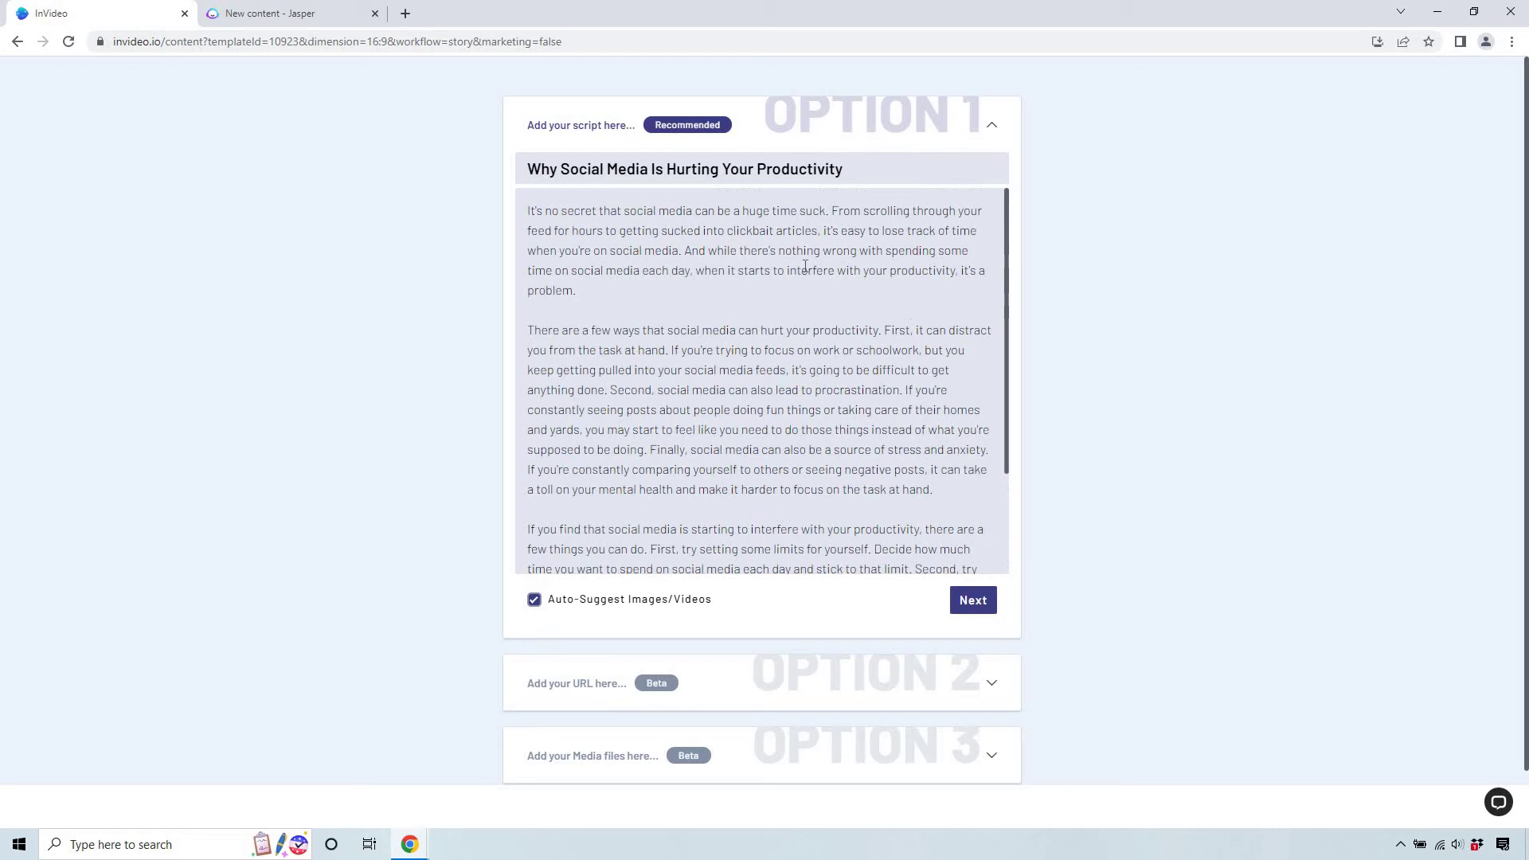
{"action": "left_click", "coordinate": [833, 211]}
{"action": "key", "text": "Return"}
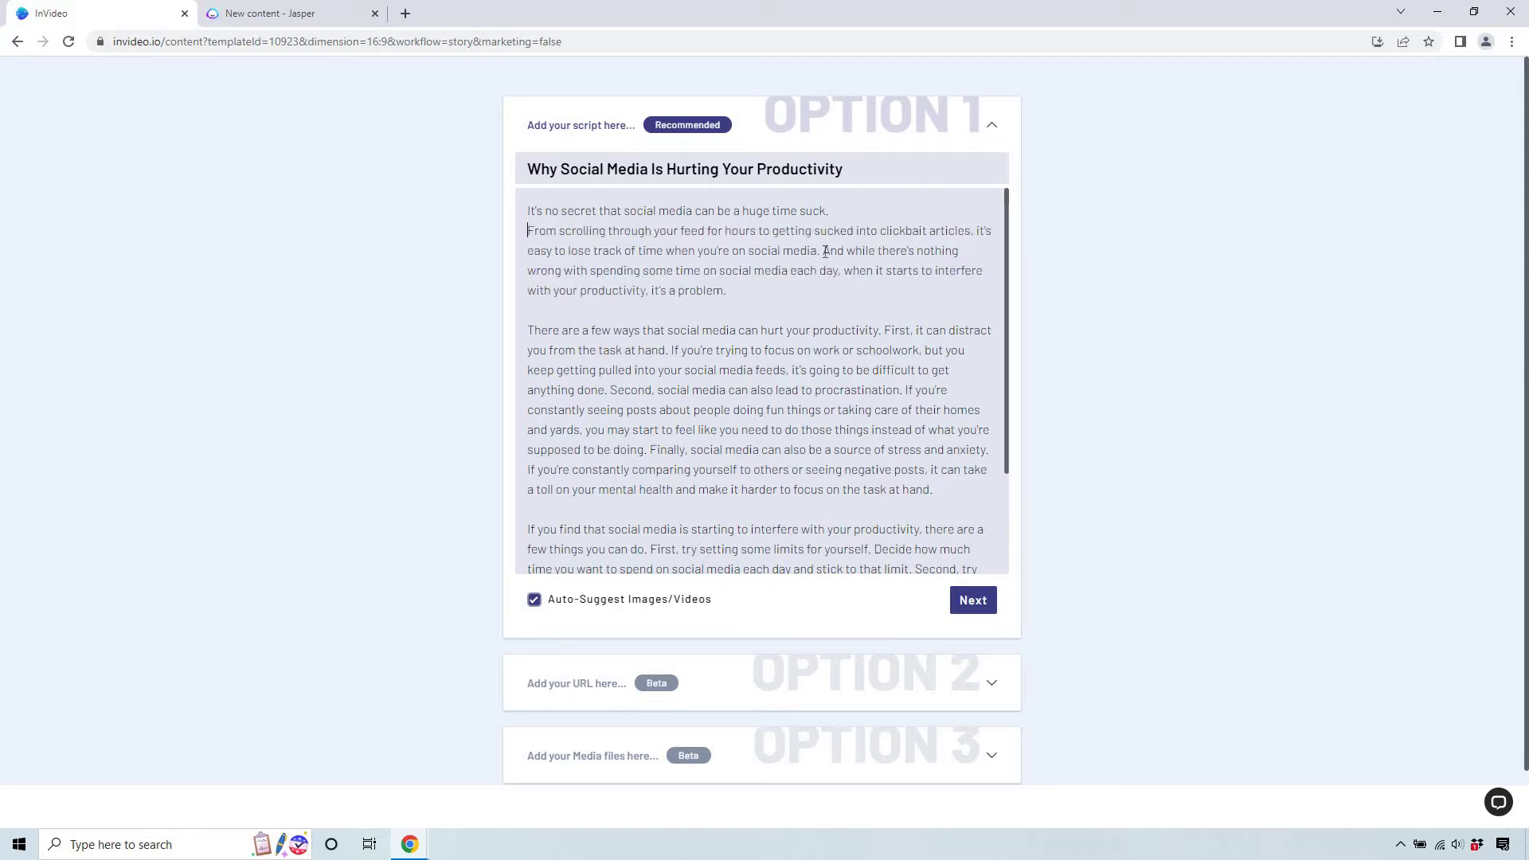
{"action": "key", "text": "Return"}
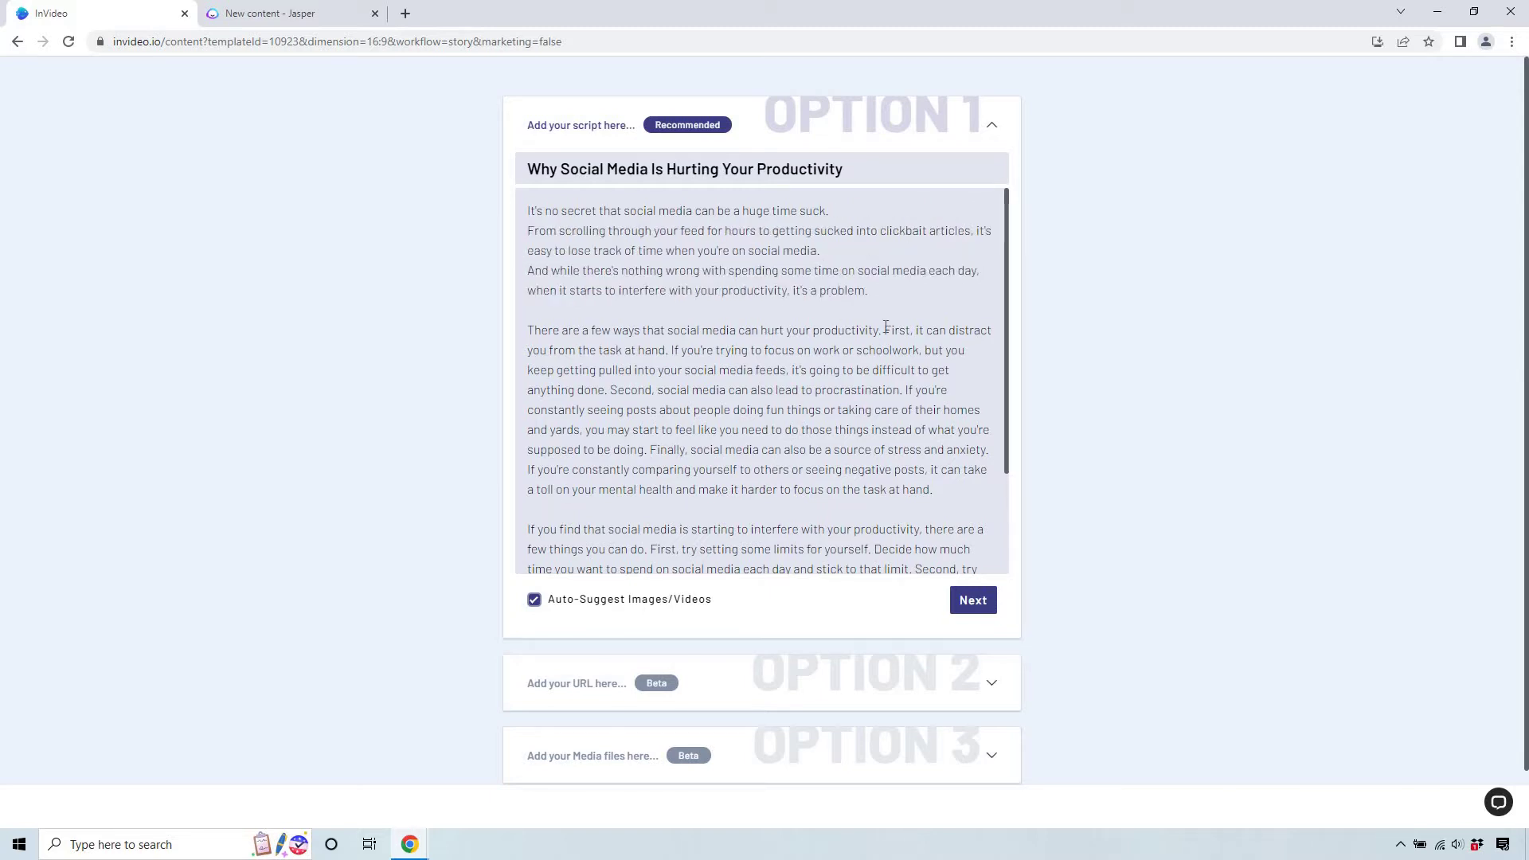
{"action": "left_click", "coordinate": [883, 330]}
{"action": "key", "text": "Return"}
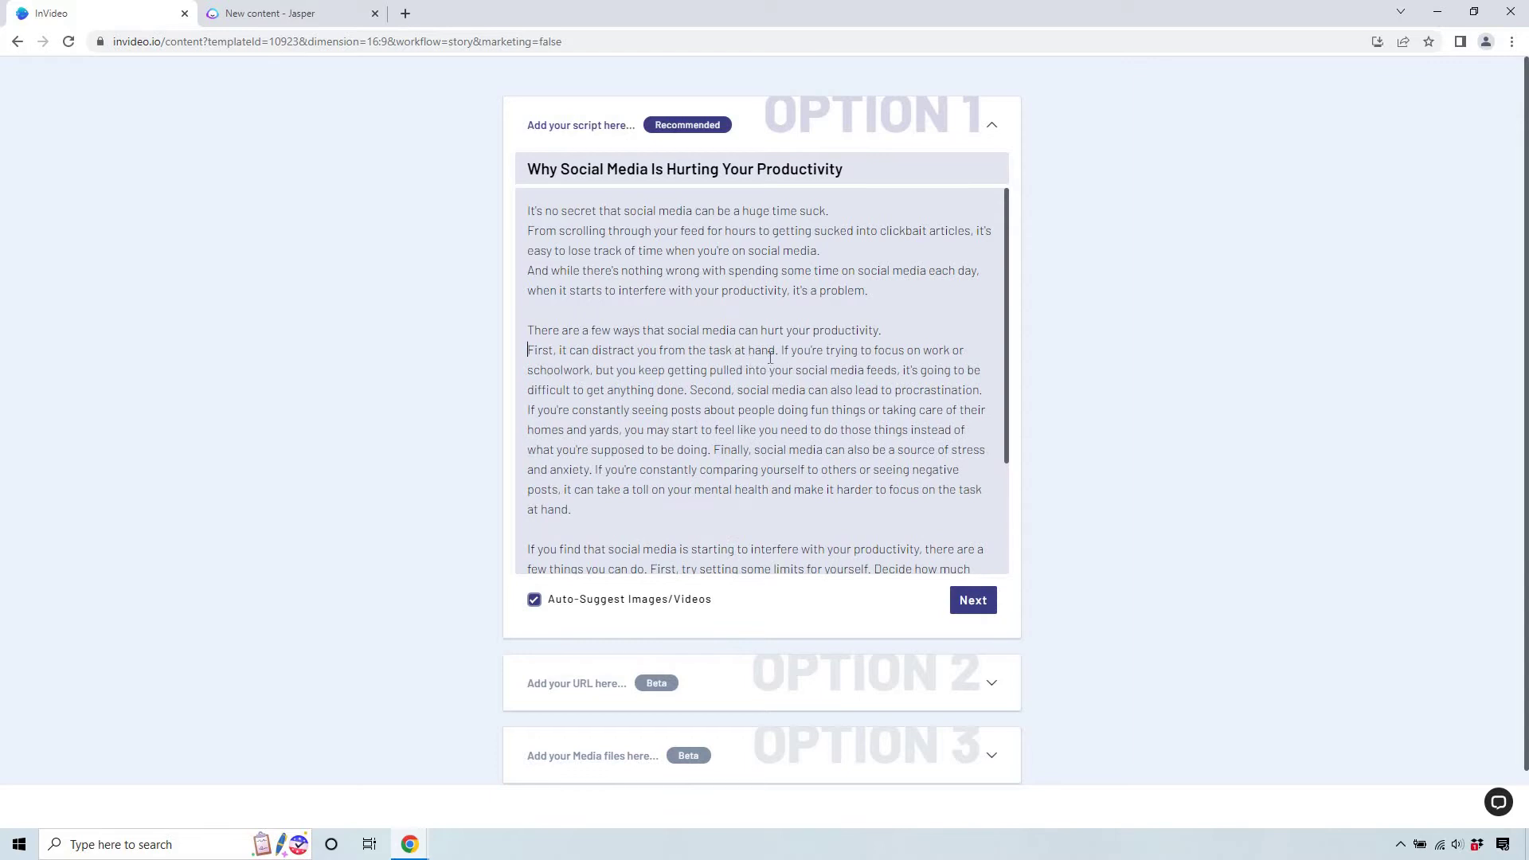
Split the remaining sentences onto their own lines and remove a stray leading space.
{"action": "left_click", "coordinate": [777, 349]}
{"action": "key", "text": "Return"}
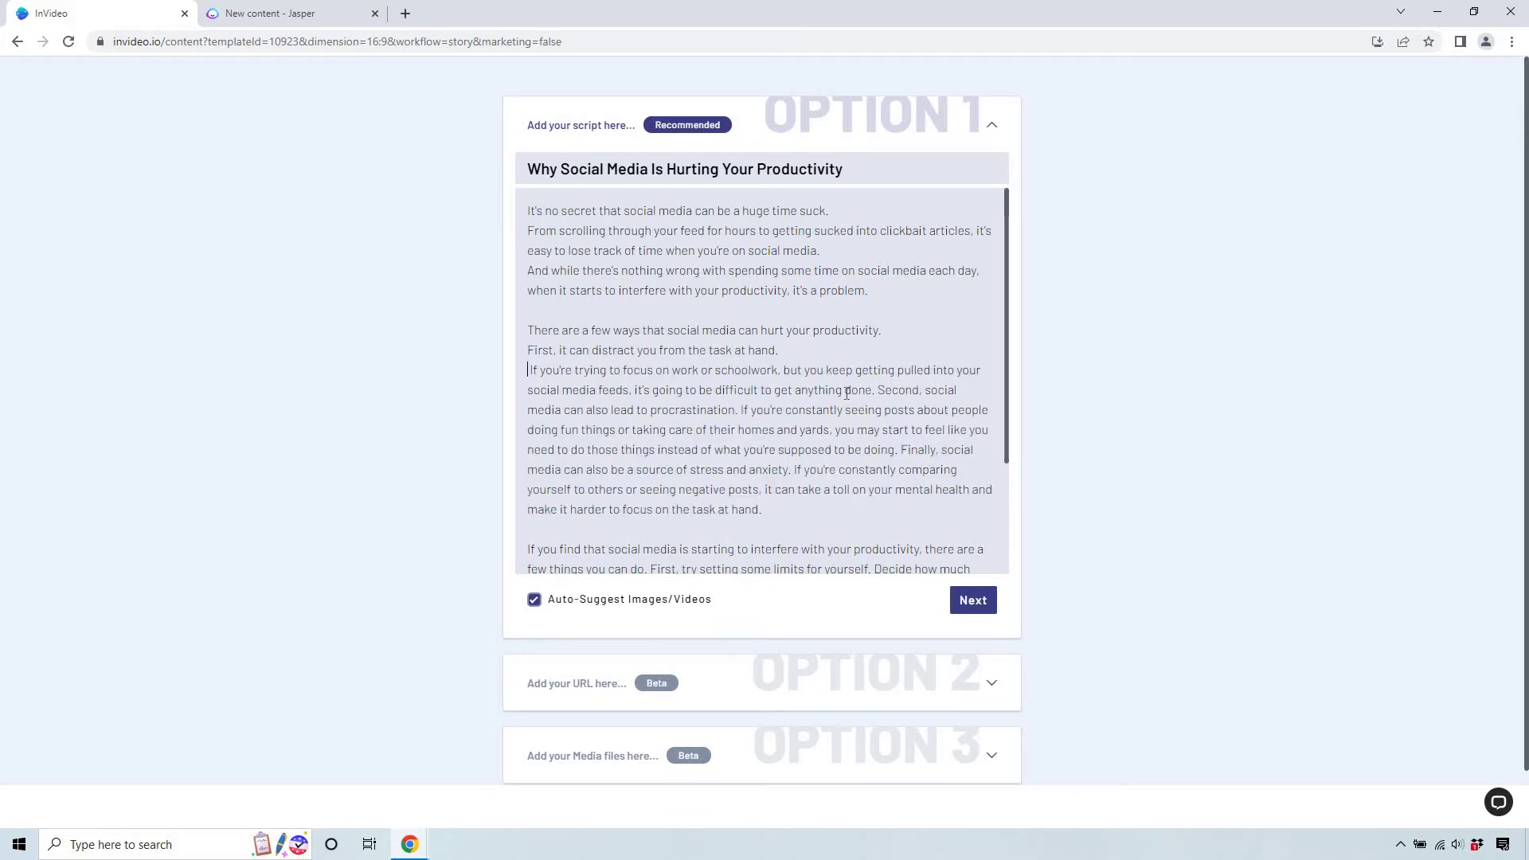
{"action": "key", "text": "Return"}
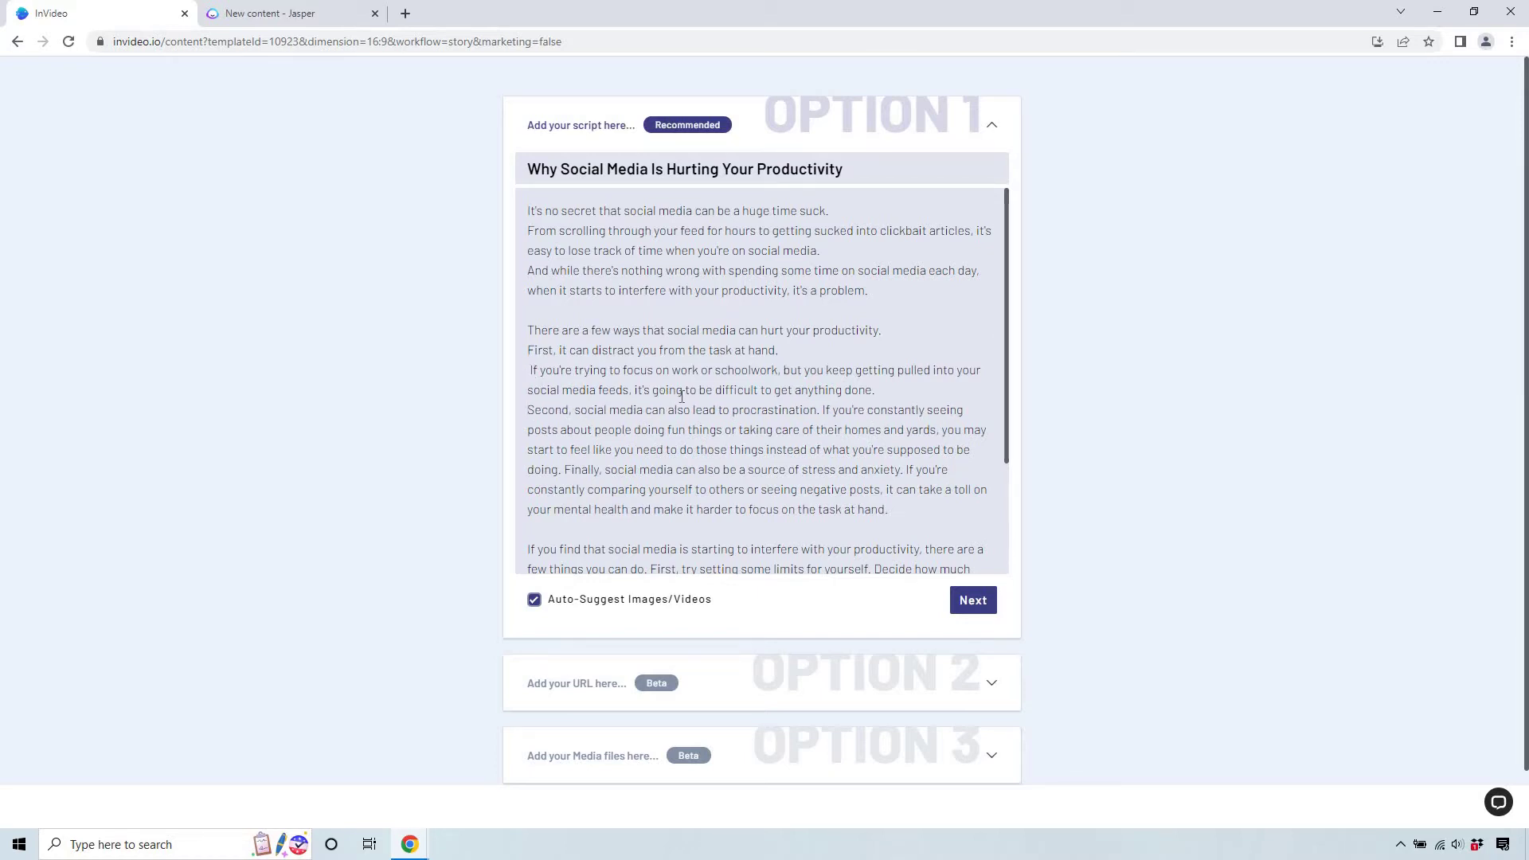
{"action": "key", "text": "Delete"}
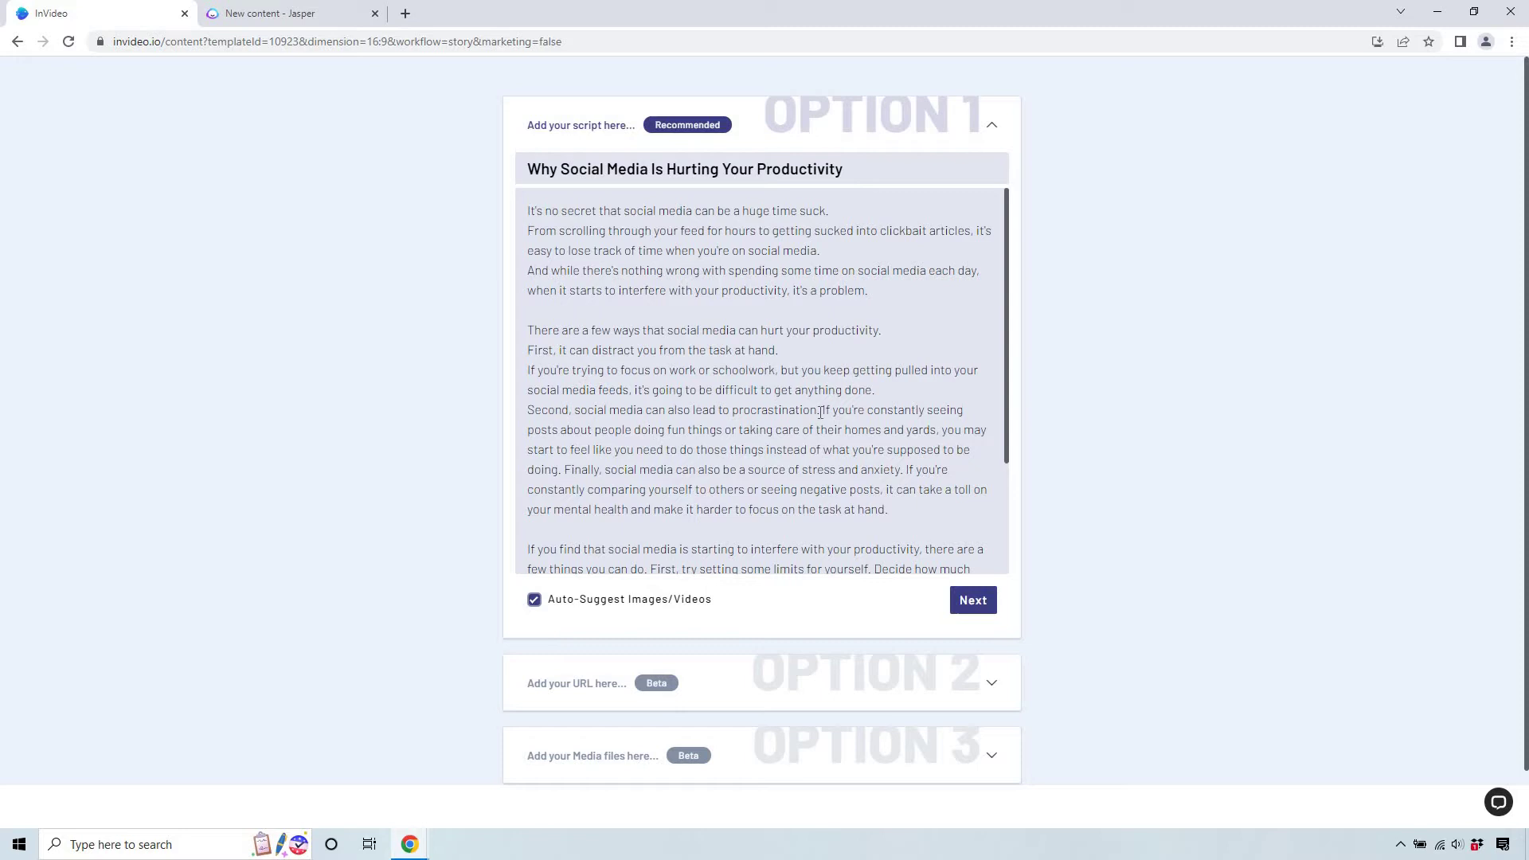
{"action": "left_click", "coordinate": [823, 410]}
{"action": "key", "text": "Return"}
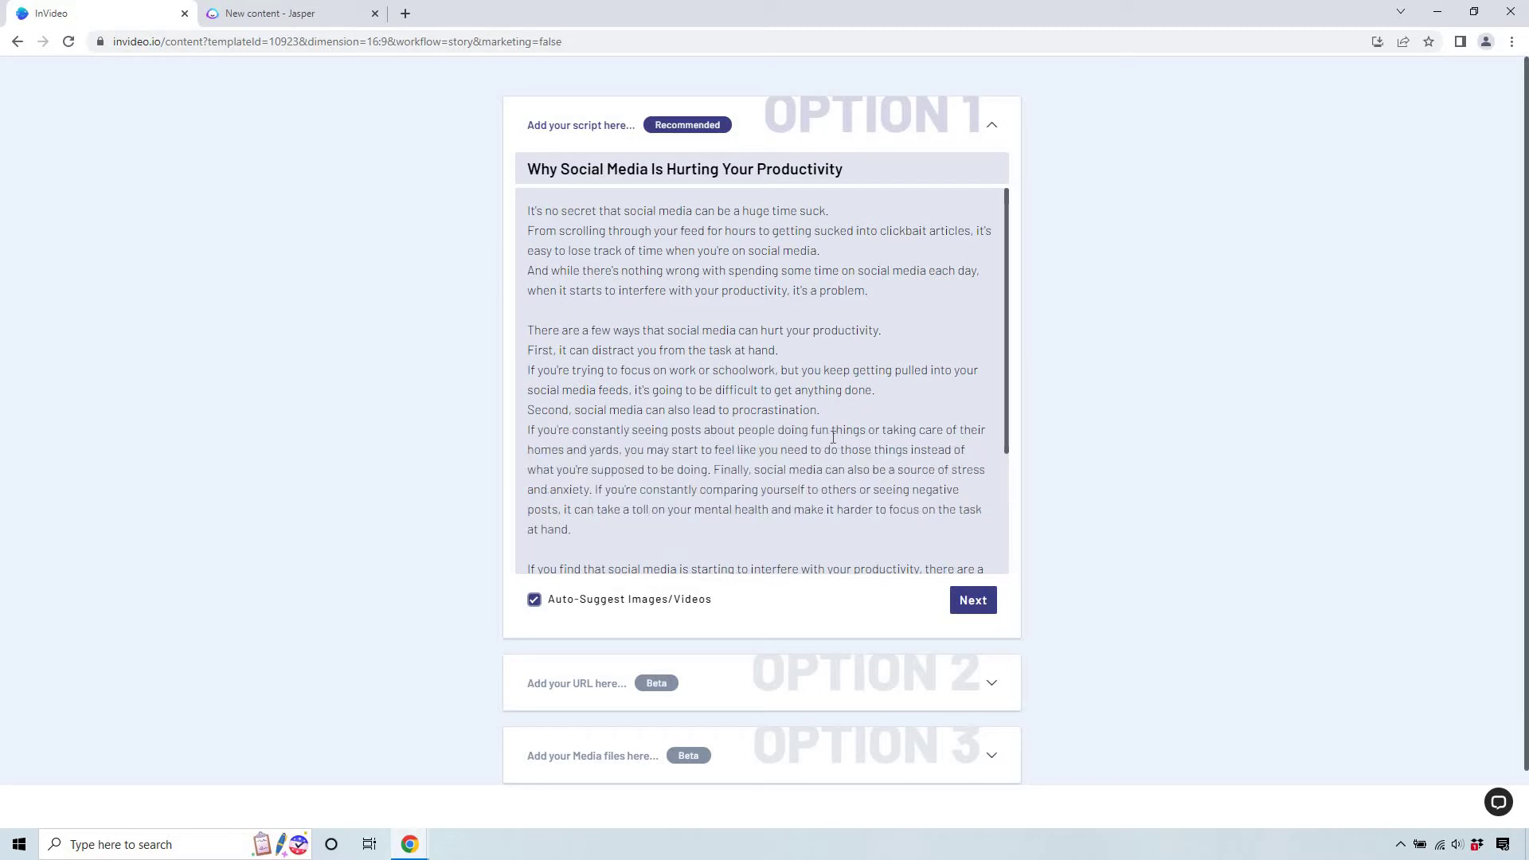
{"action": "left_click", "coordinate": [713, 464]}
{"action": "key", "text": "Return"}
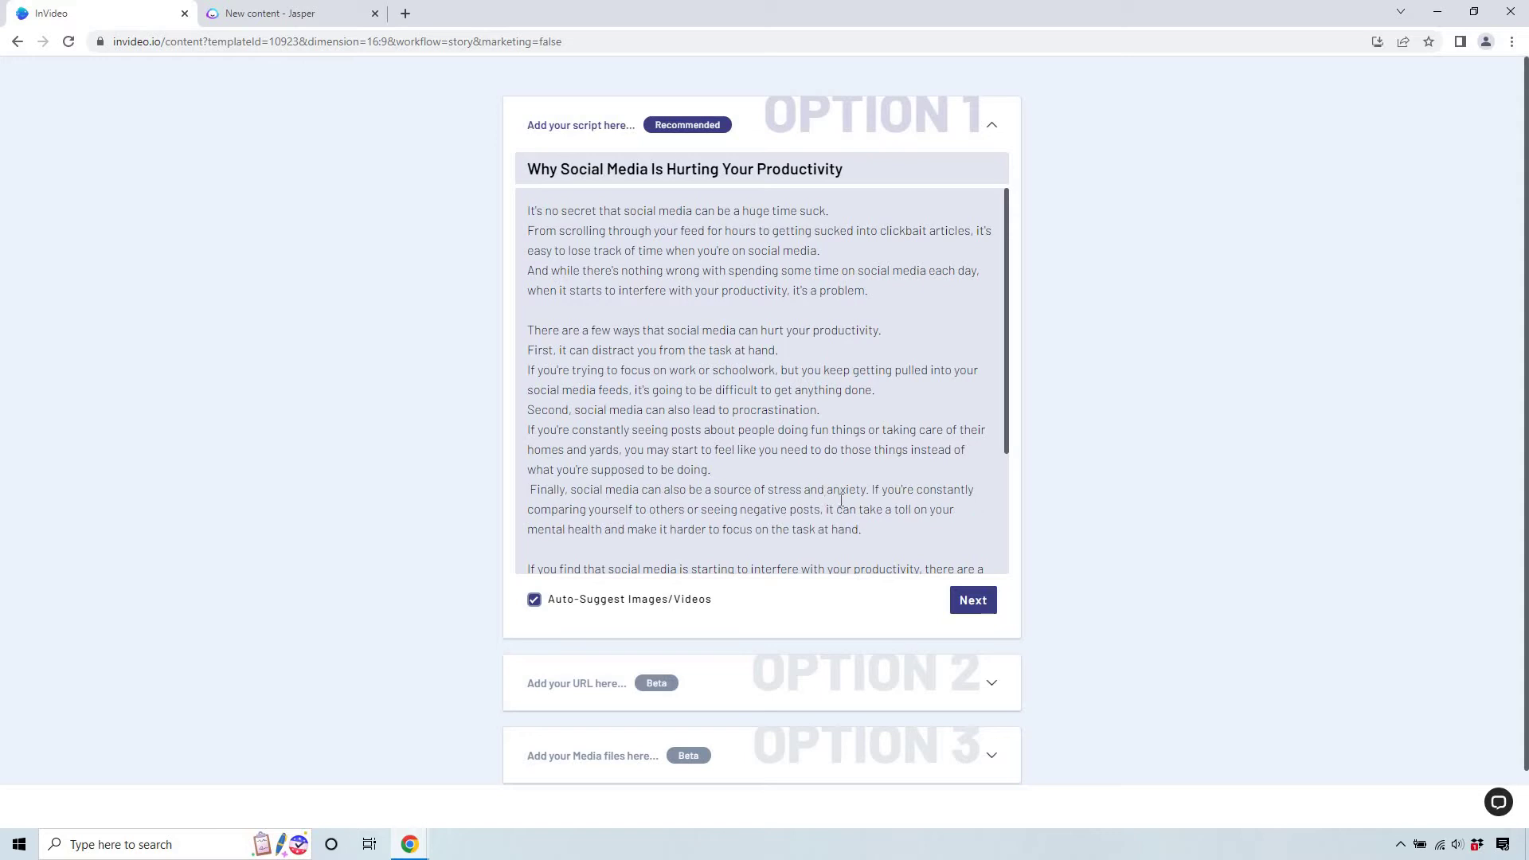
{"action": "scroll", "coordinate": [845, 451], "scroll_direction": "down", "scroll_amount": 3}
{"action": "scroll", "coordinate": [845, 451], "scroll_direction": "down", "scroll_amount": 1}
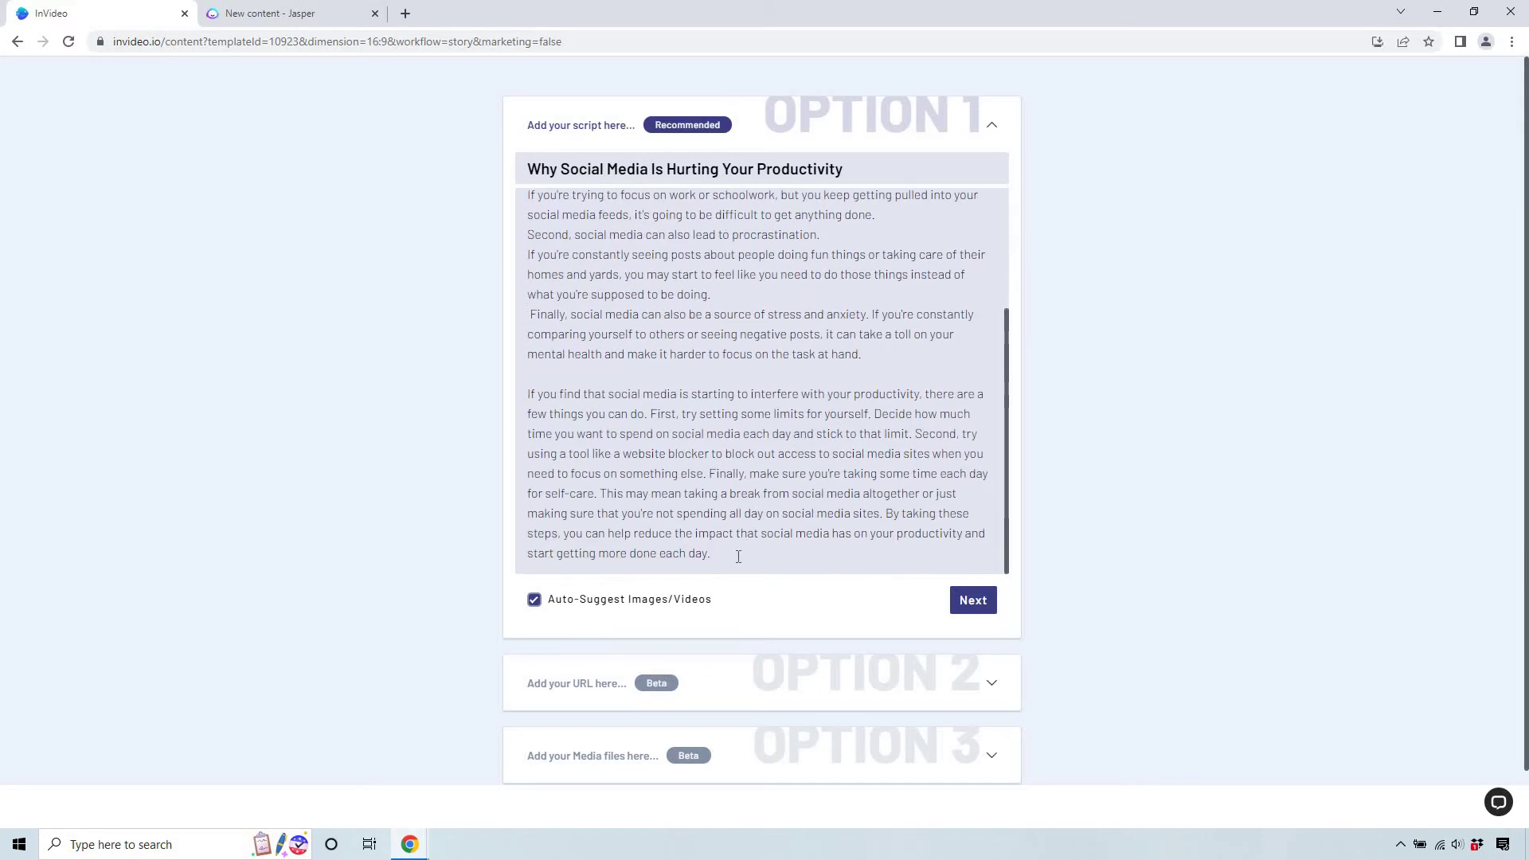
{"action": "left_click_drag", "start_coordinate": [710, 553], "coordinate": [650, 533]}
Delete the final tips paragraph so the script ends at the task-at-hand sentence.
{"action": "left_click_drag", "start_coordinate": [577, 401], "coordinate": [550, 394]}
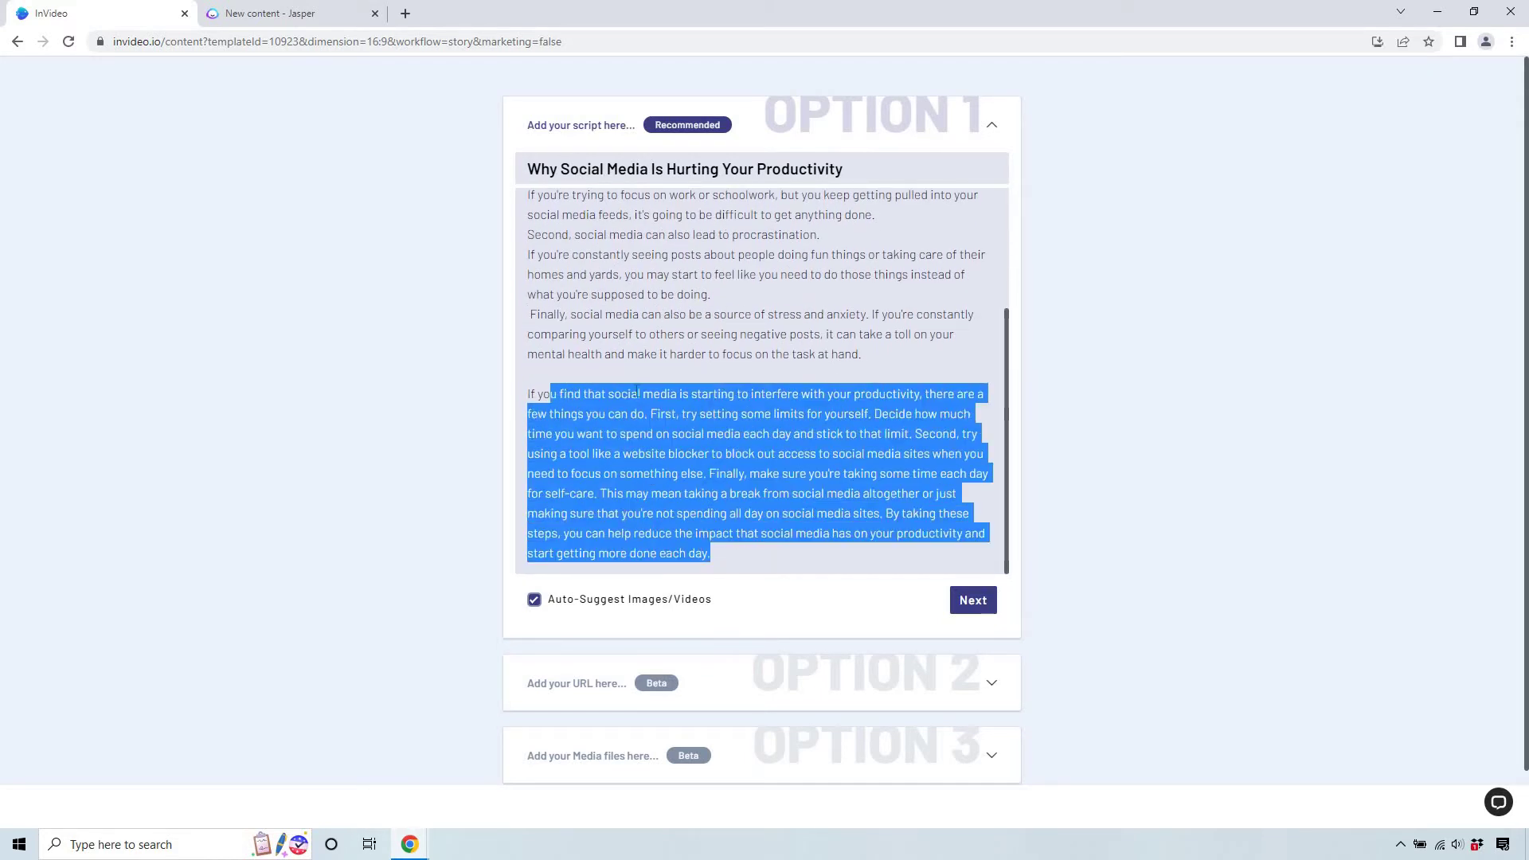
{"action": "key", "text": "BackSpace"}
{"action": "key", "text": "BackSpace"}
{"action": "key", "text": "BackSpace"}
{"action": "key", "text": "BackSpace"}
{"action": "key", "text": "BackSpace"}
{"action": "key", "text": "BackSpace"}
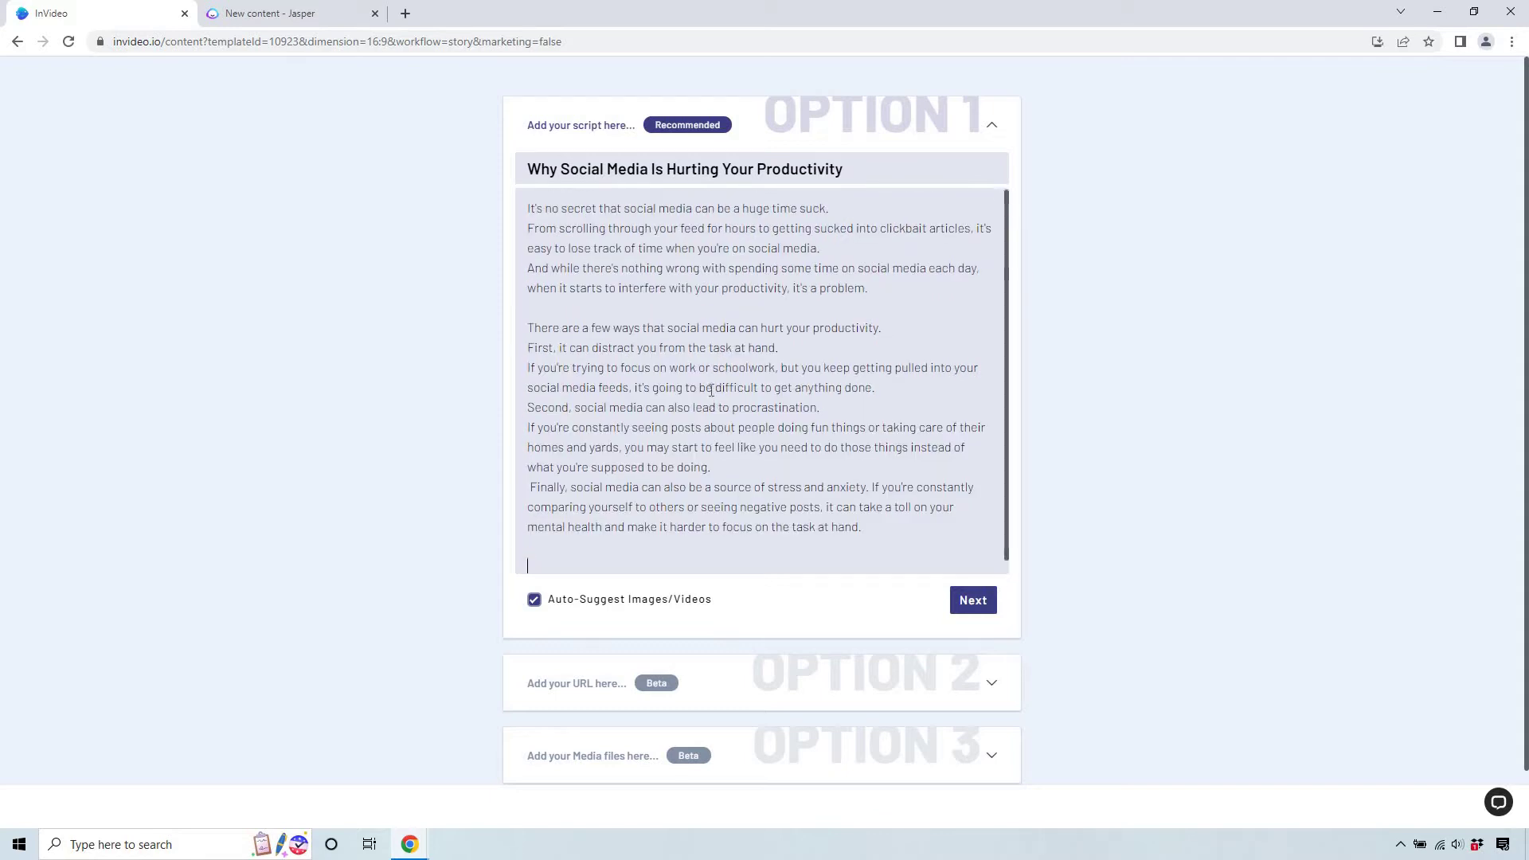
{"action": "key", "text": "BackSpace"}
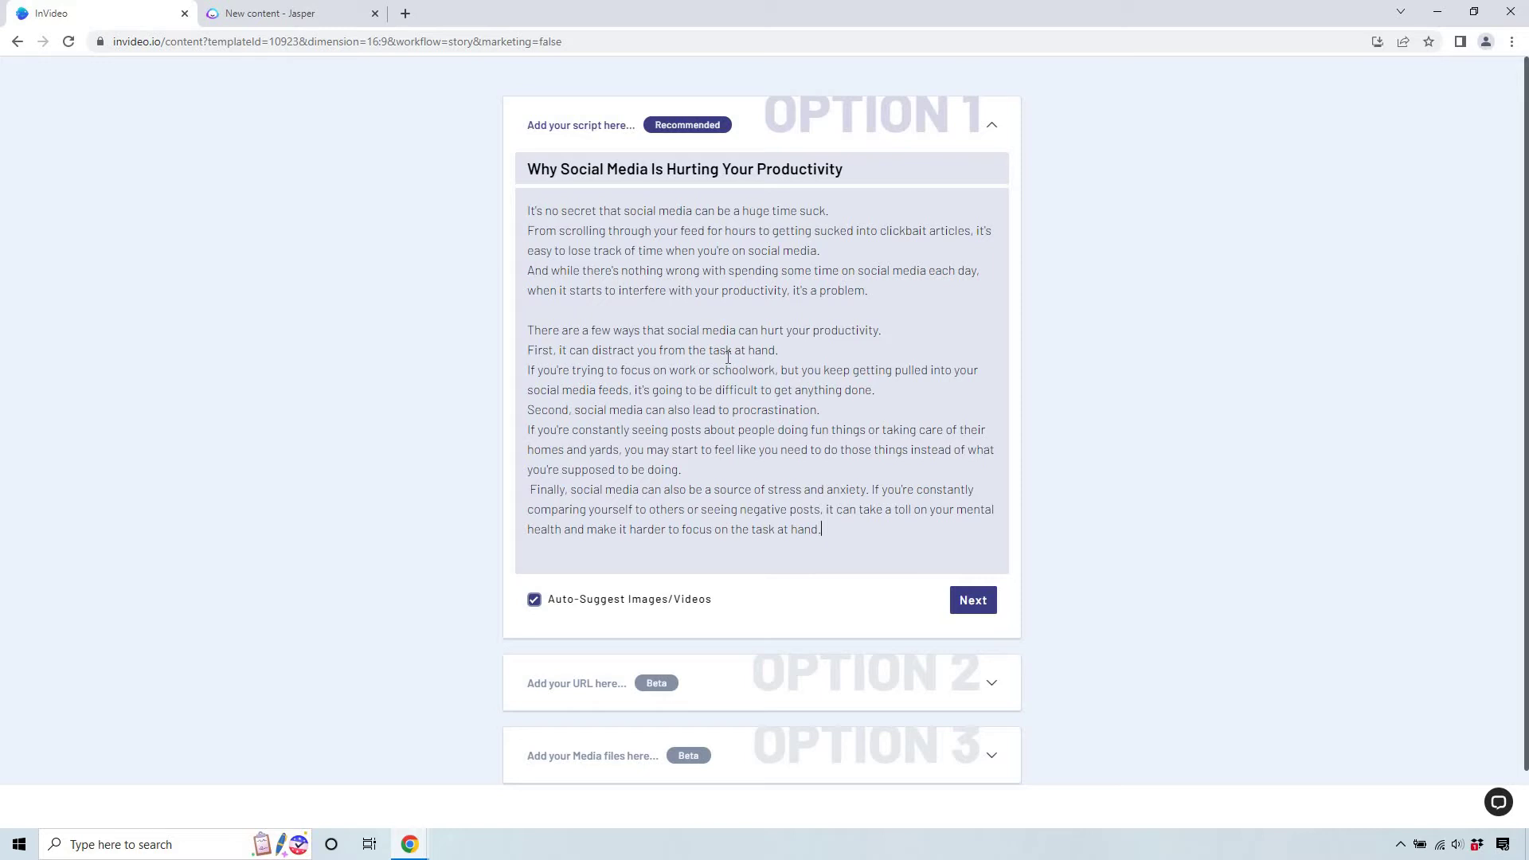
Generate the ten-scene storyboard from the script.
{"action": "left_click", "coordinate": [980, 602]}
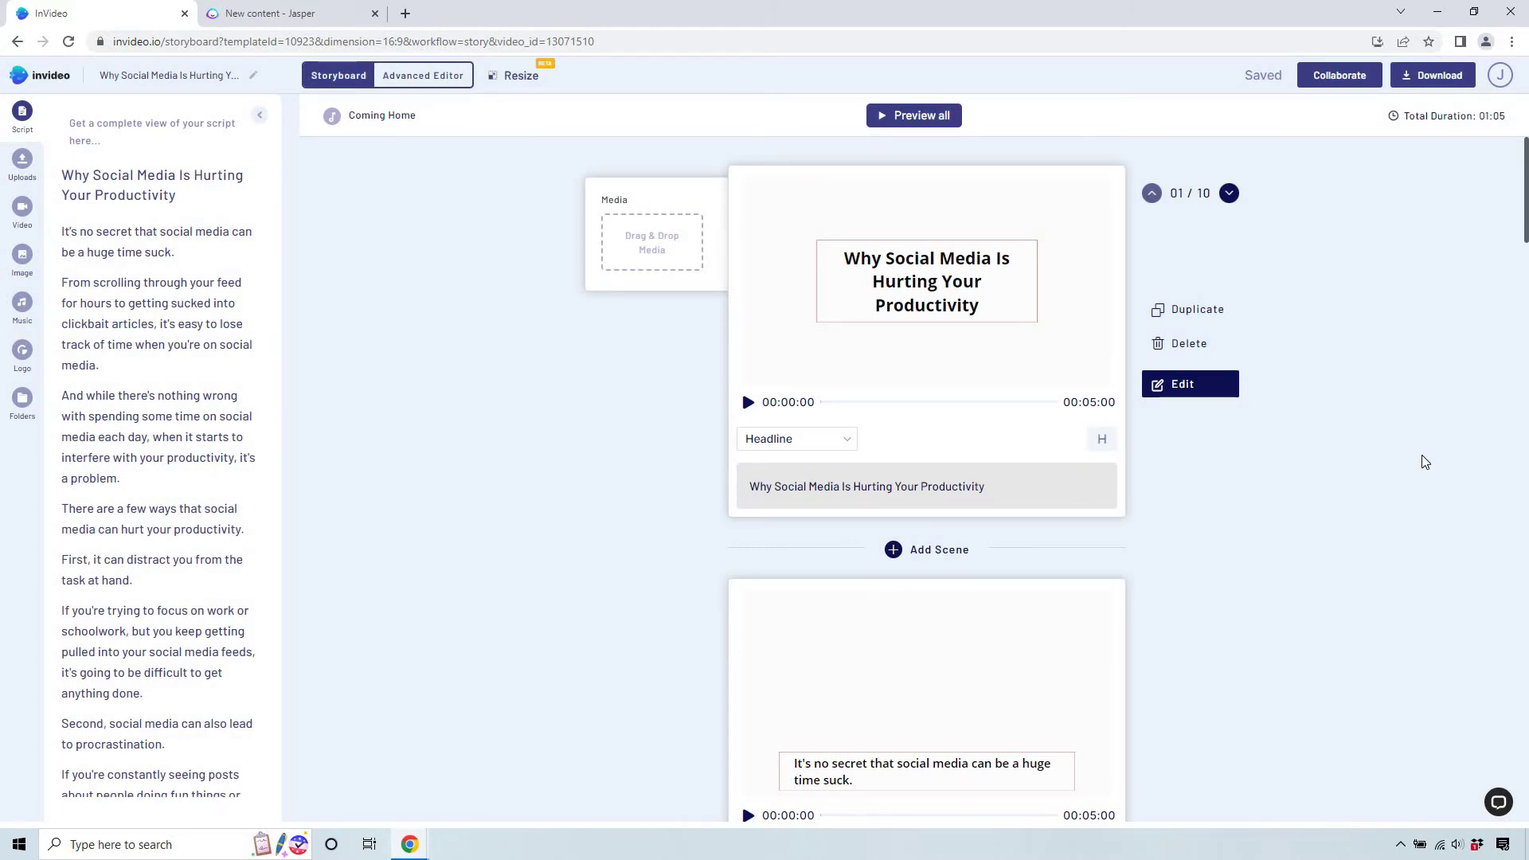
{"action": "scroll", "coordinate": [1422, 461], "scroll_direction": "down", "scroll_amount": 3}
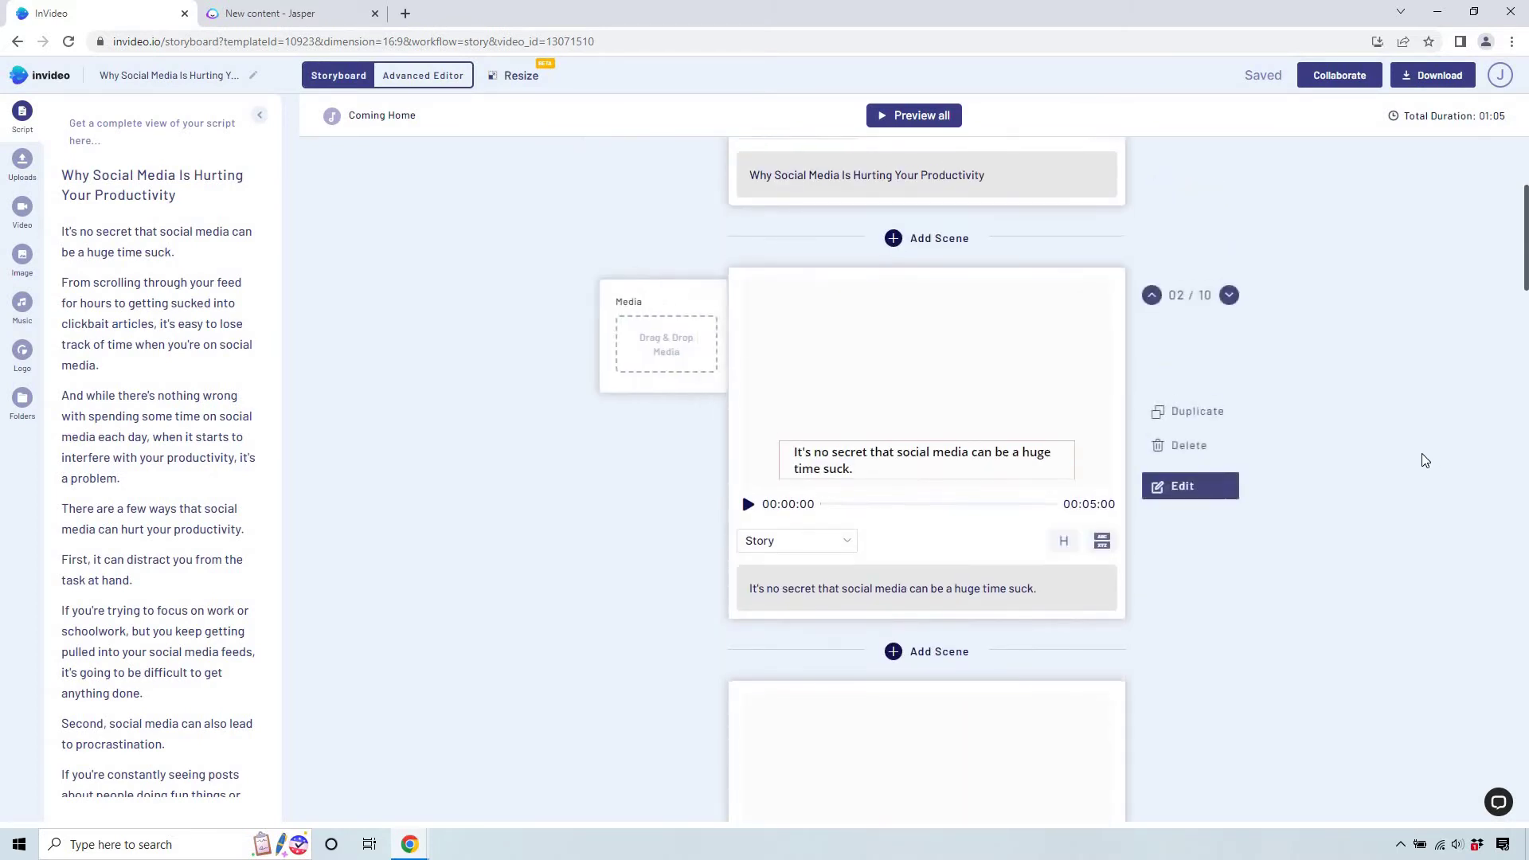
{"action": "scroll", "coordinate": [1351, 381], "scroll_direction": "up", "scroll_amount": 3}
{"action": "scroll", "coordinate": [1351, 381], "scroll_direction": "down", "scroll_amount": 2}
{"action": "scroll", "coordinate": [1389, 379], "scroll_direction": "down", "scroll_amount": 3}
{"action": "scroll", "coordinate": [1388, 379], "scroll_direction": "down", "scroll_amount": 2}
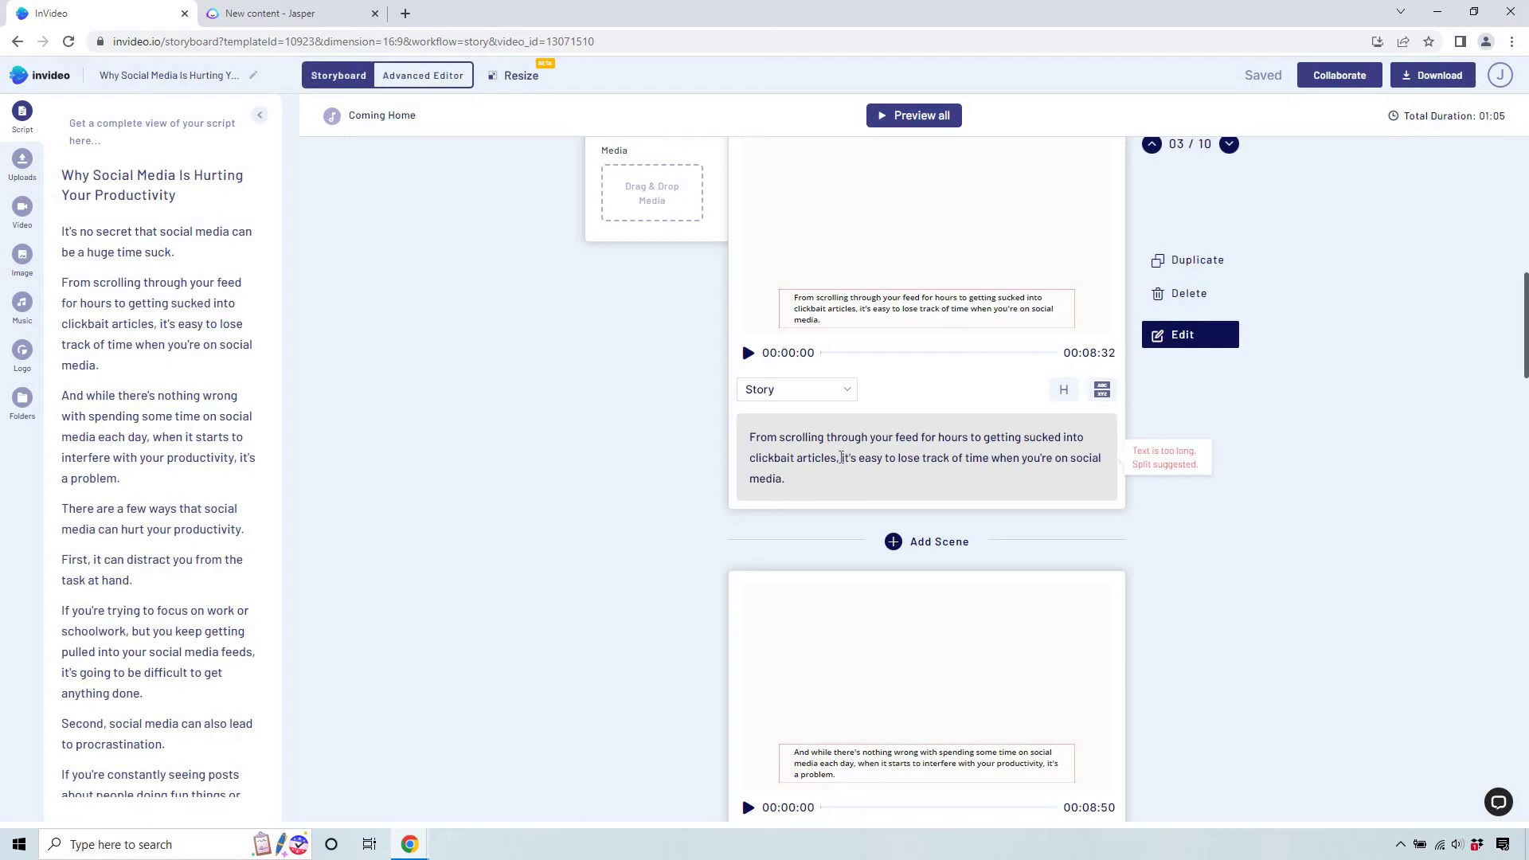
{"action": "left_click", "coordinate": [873, 459]}
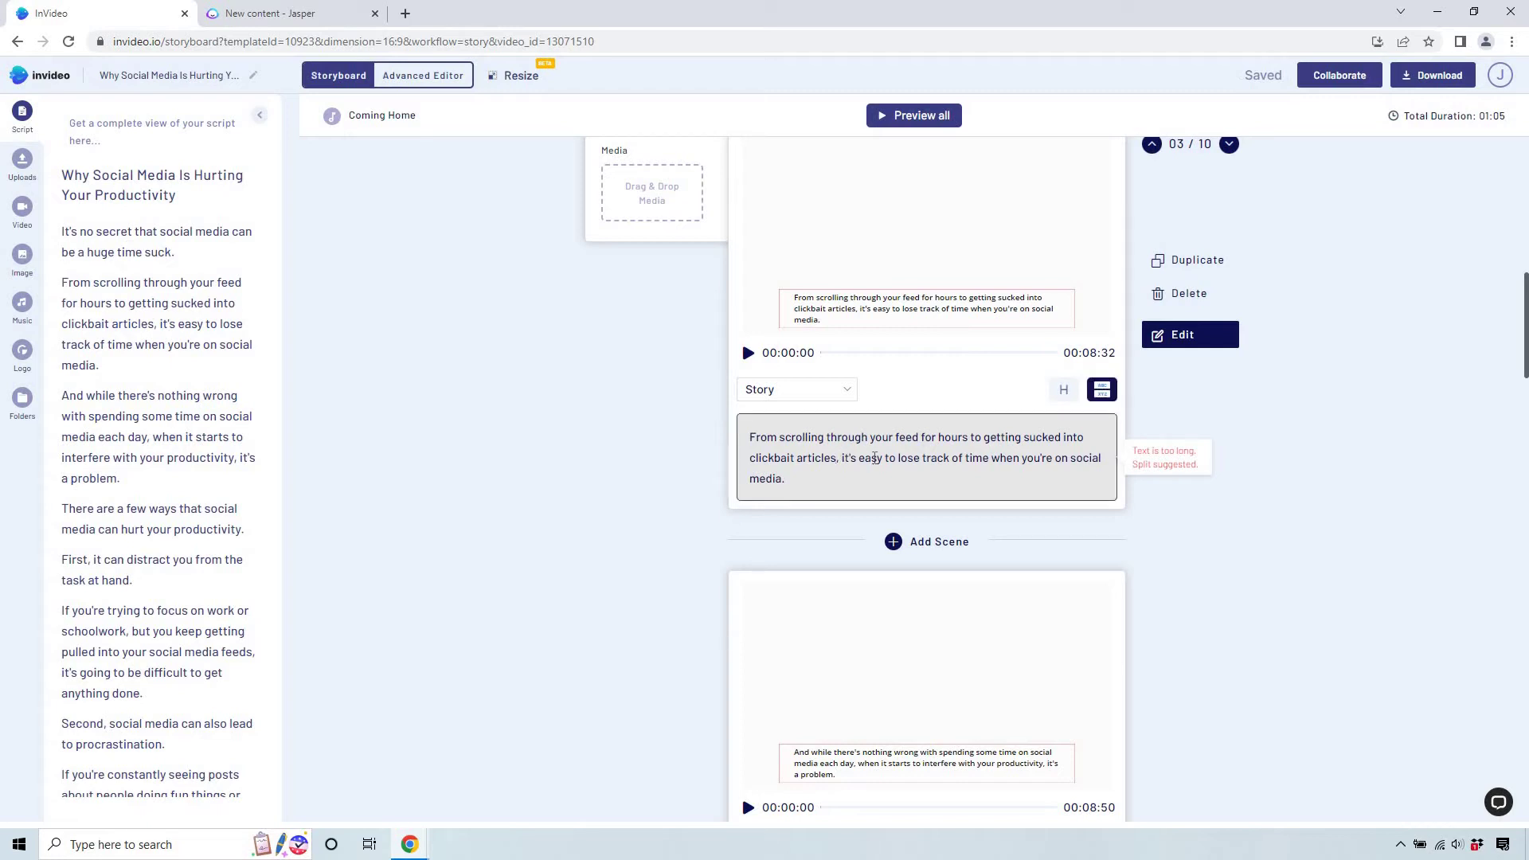
{"action": "key", "text": "Delete"}
{"action": "type", "text": "..."}
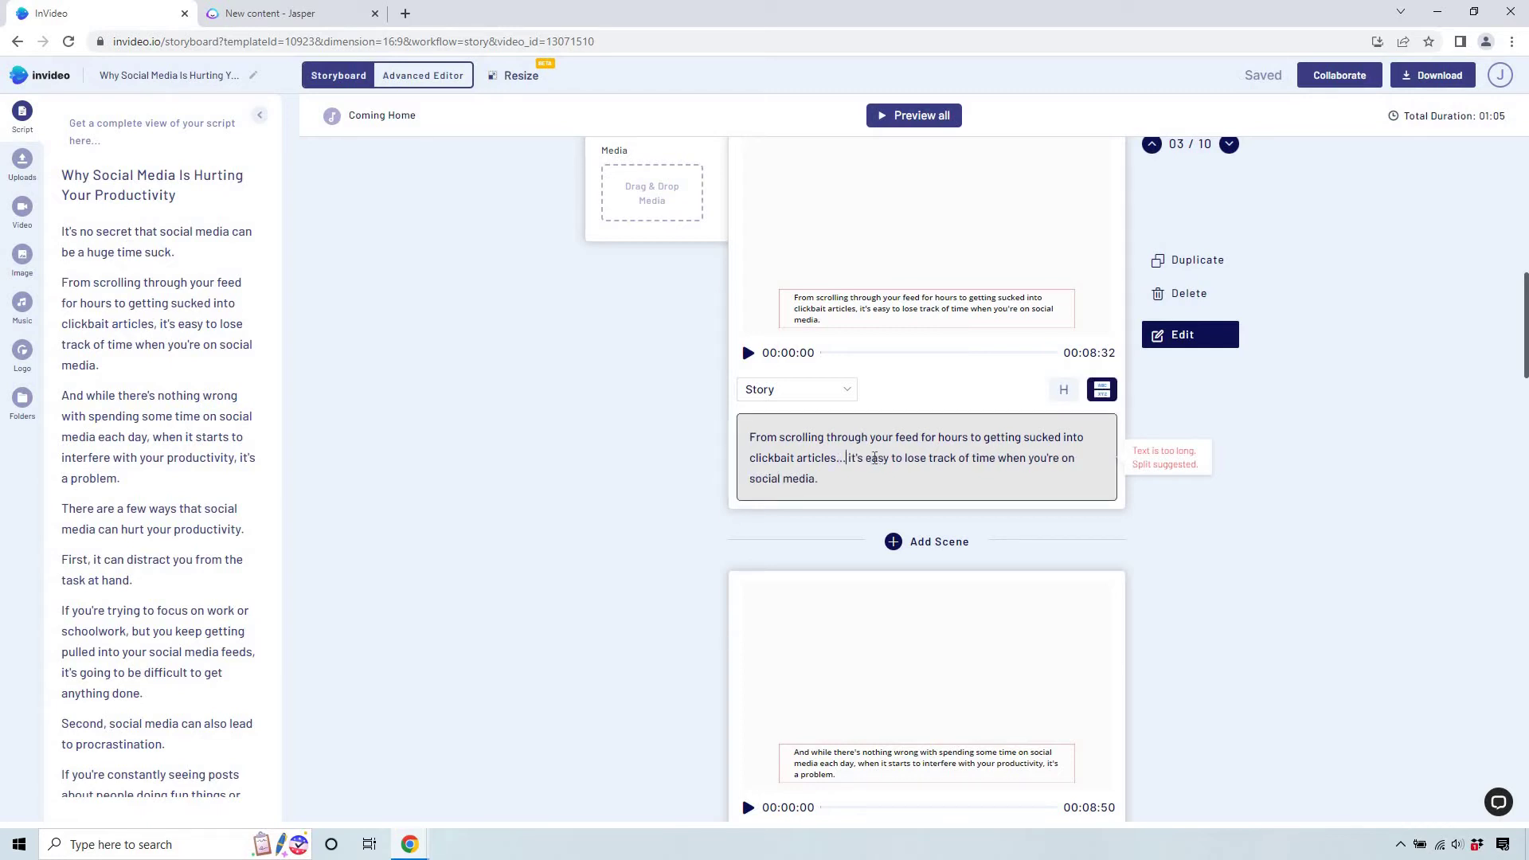
{"action": "key", "text": "Return"}
{"action": "left_click", "coordinate": [873, 463]}
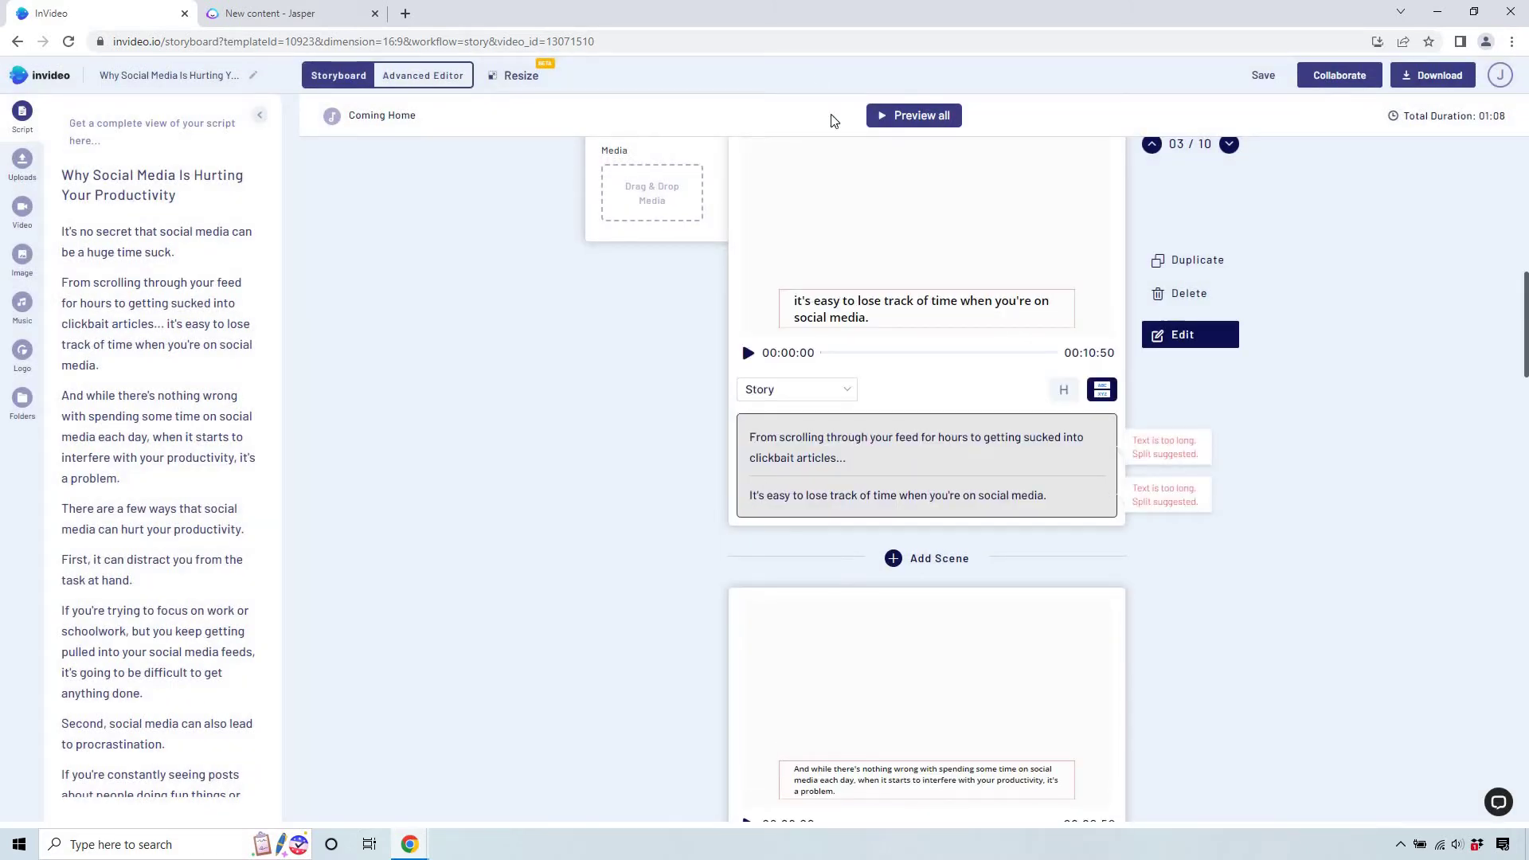
{"action": "scroll", "coordinate": [1374, 418], "scroll_direction": "down", "scroll_amount": 2}
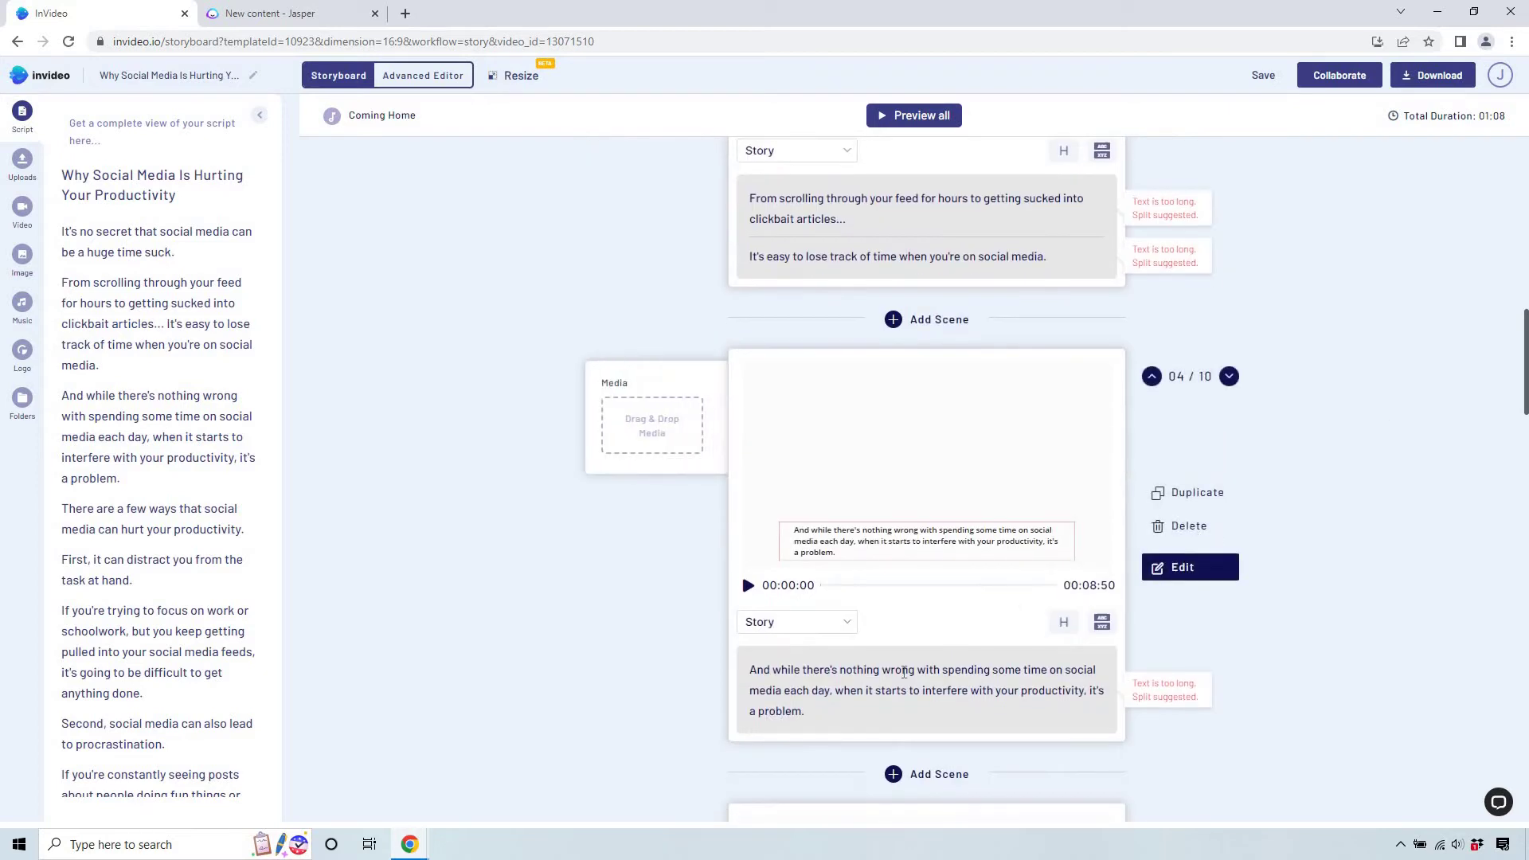
{"action": "left_click", "coordinate": [837, 692]}
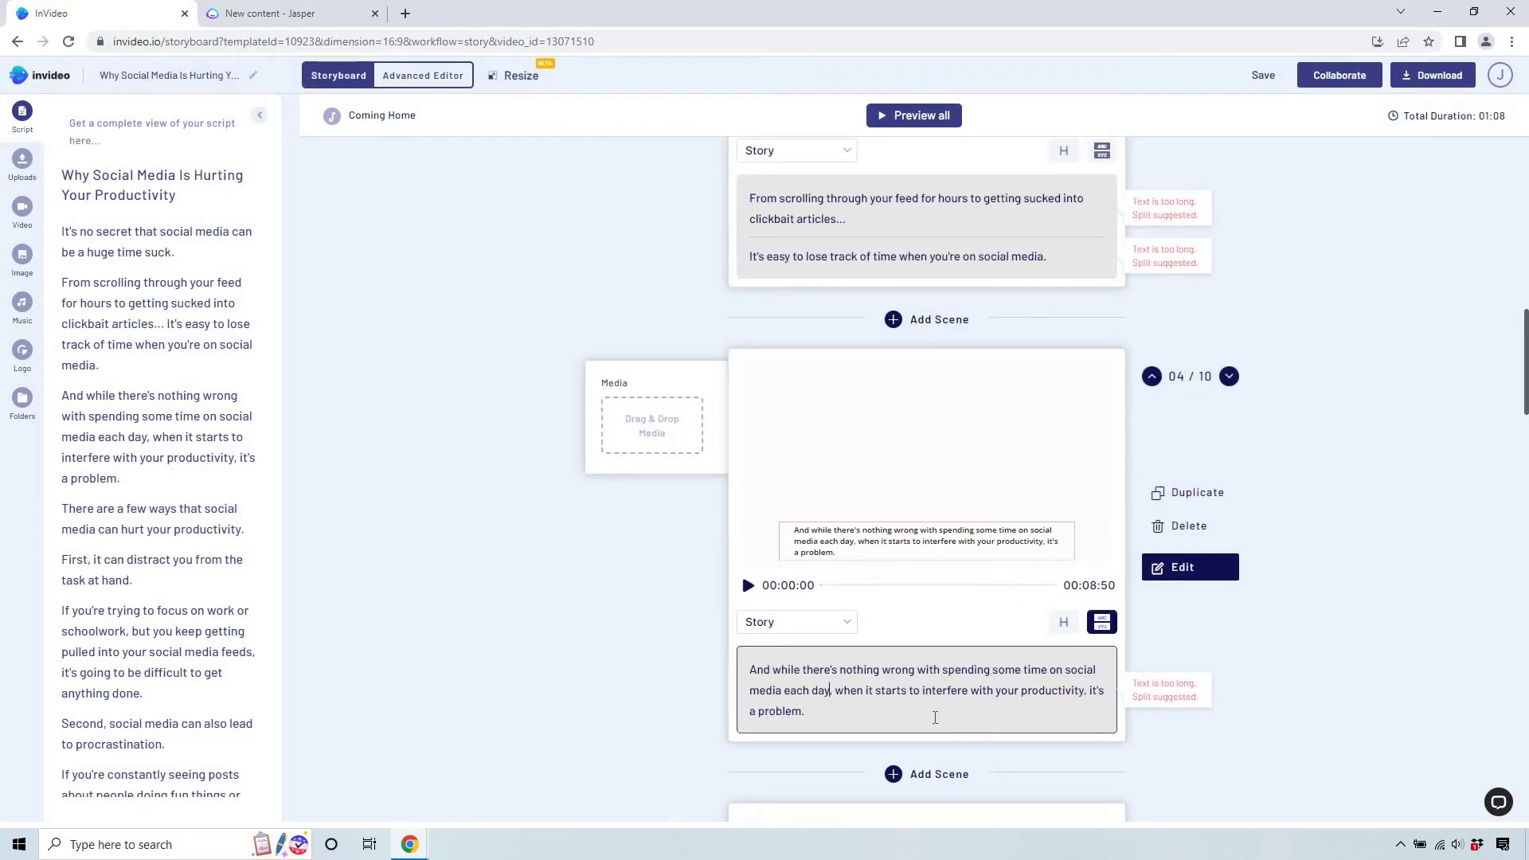
{"action": "key", "text": "BackSpace"}
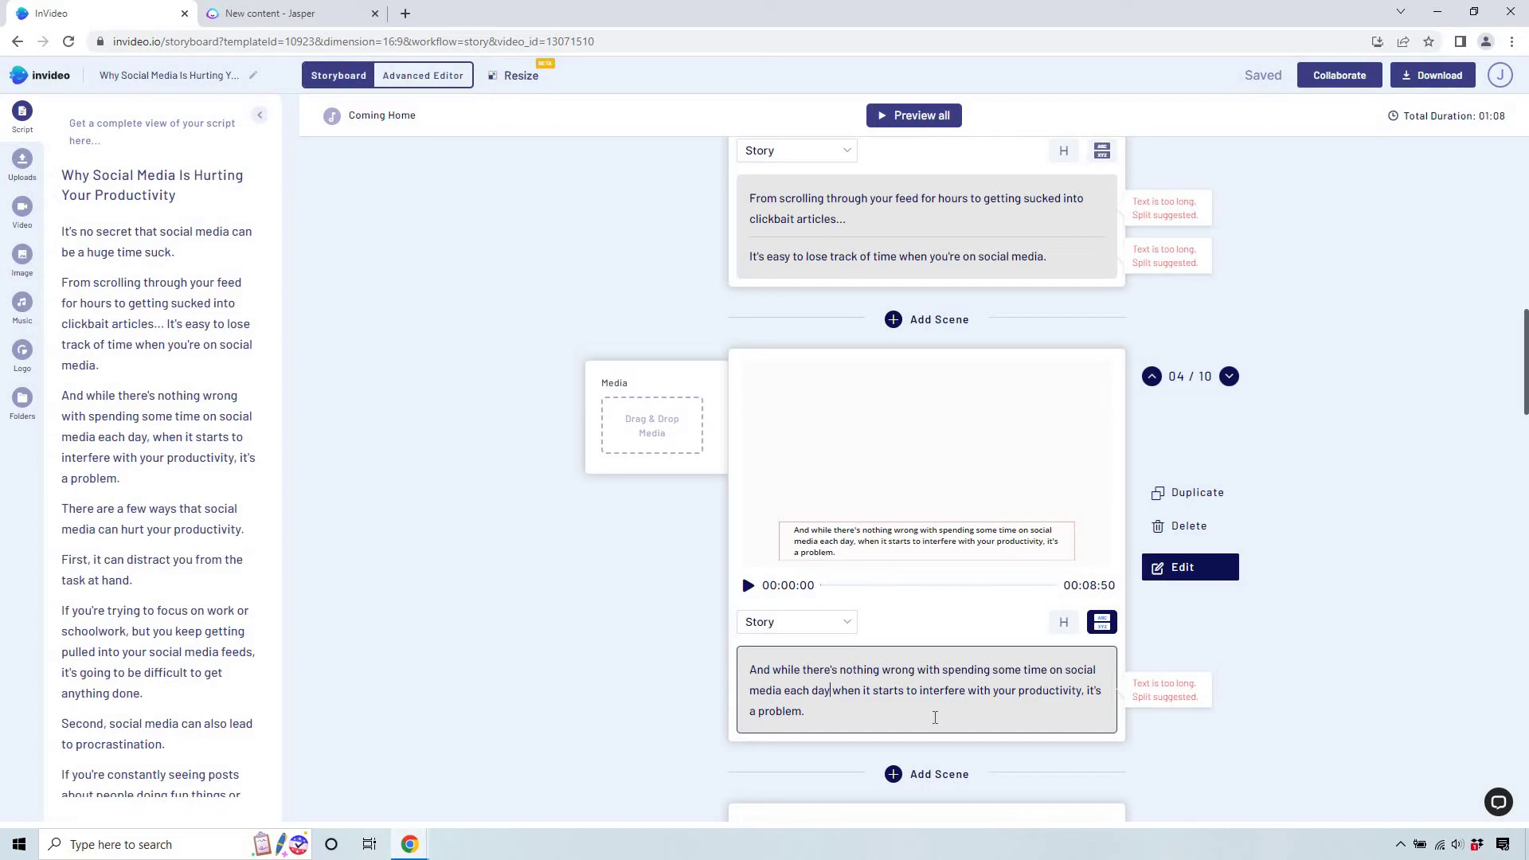
{"action": "type", "text": "..."}
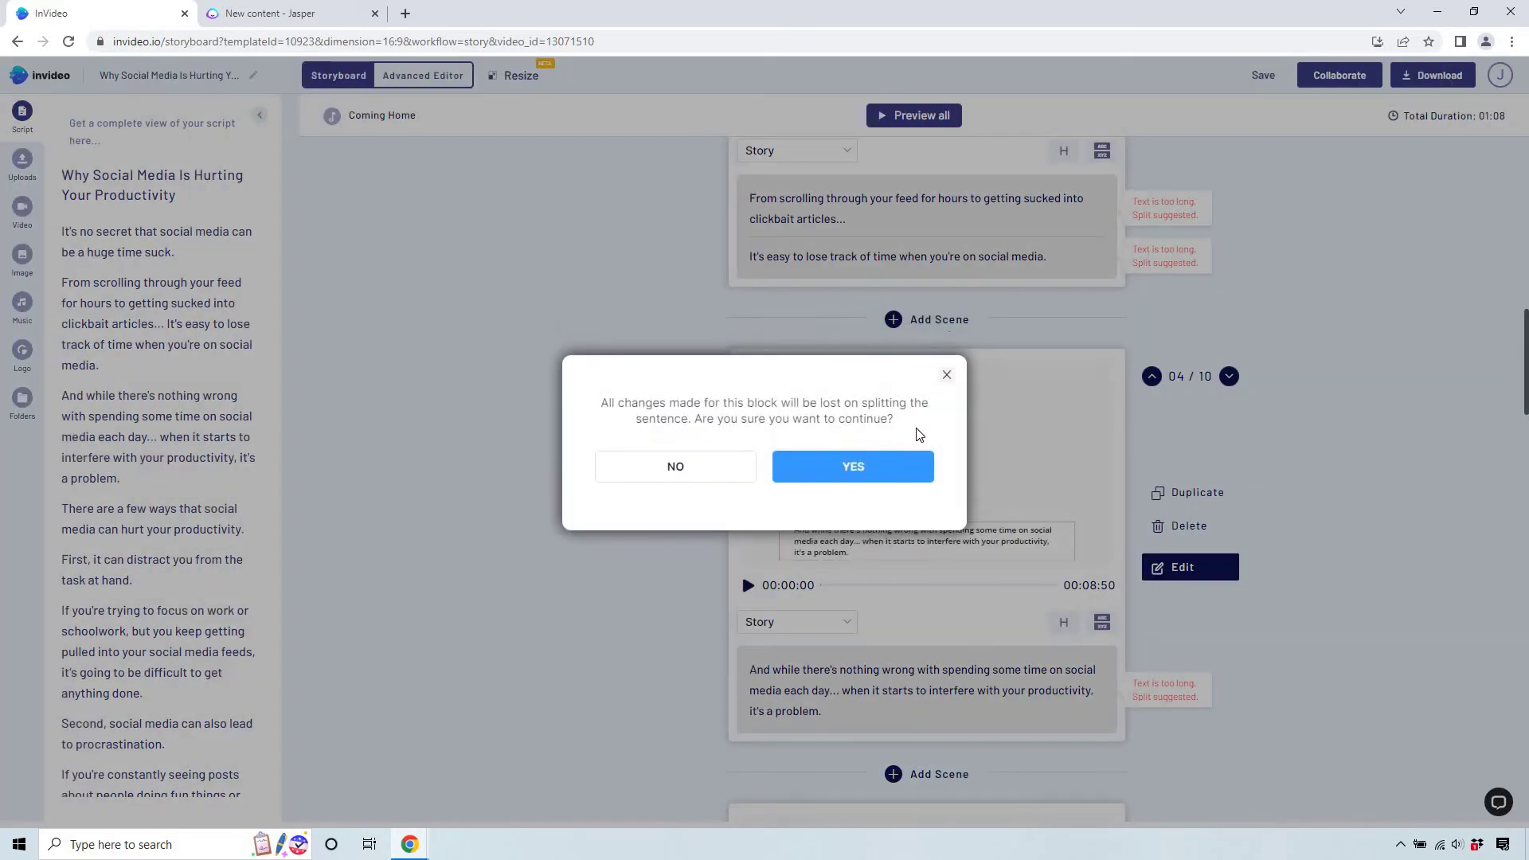
{"action": "left_click", "coordinate": [880, 473]}
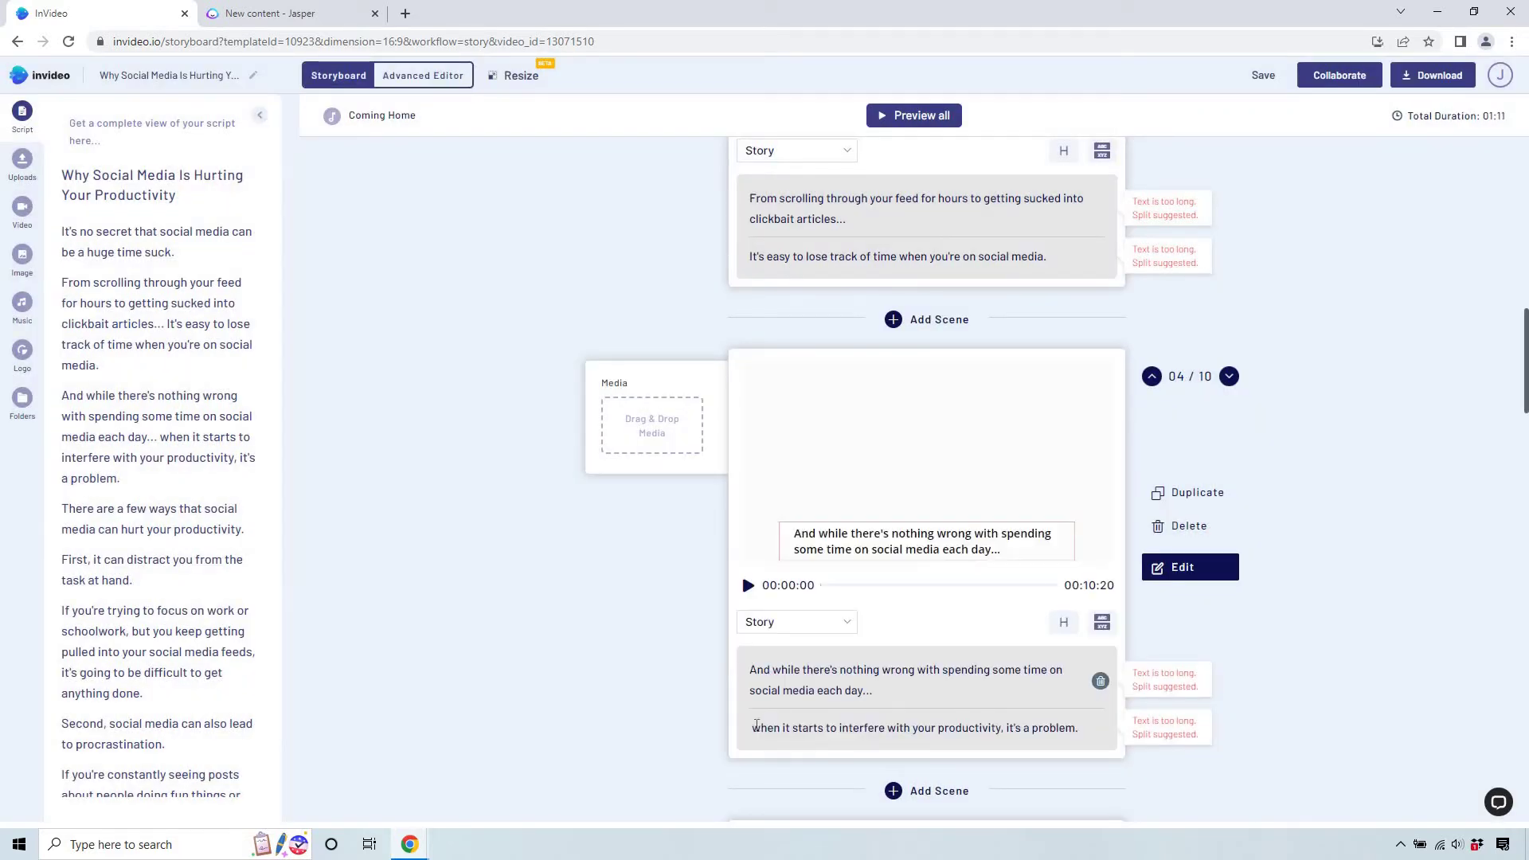
{"action": "key", "text": "shift+Right"}
{"action": "key", "text": "BackSpace"}
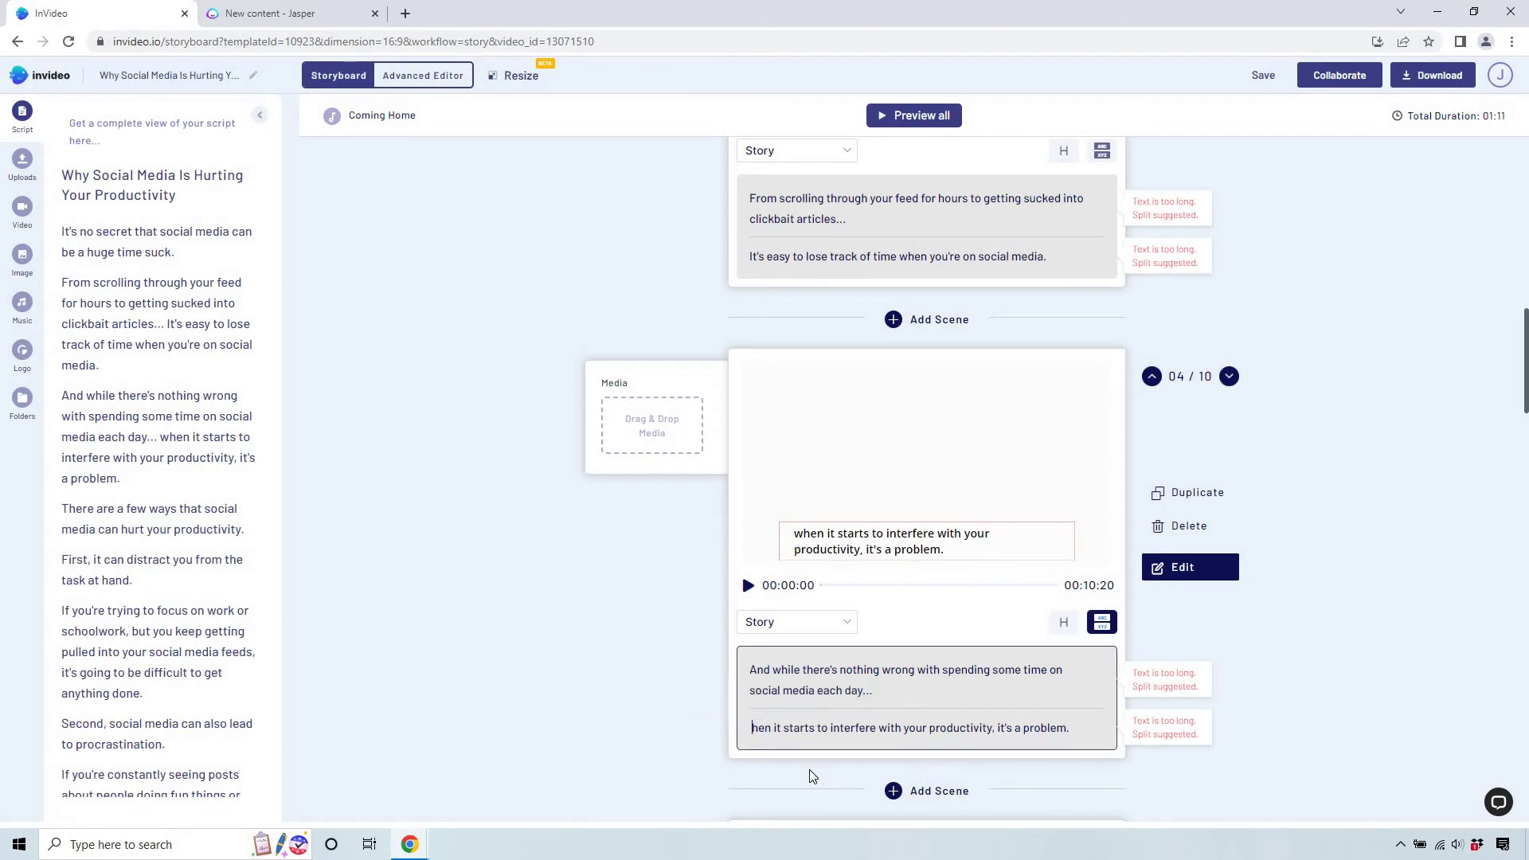
{"action": "type", "text": "W"}
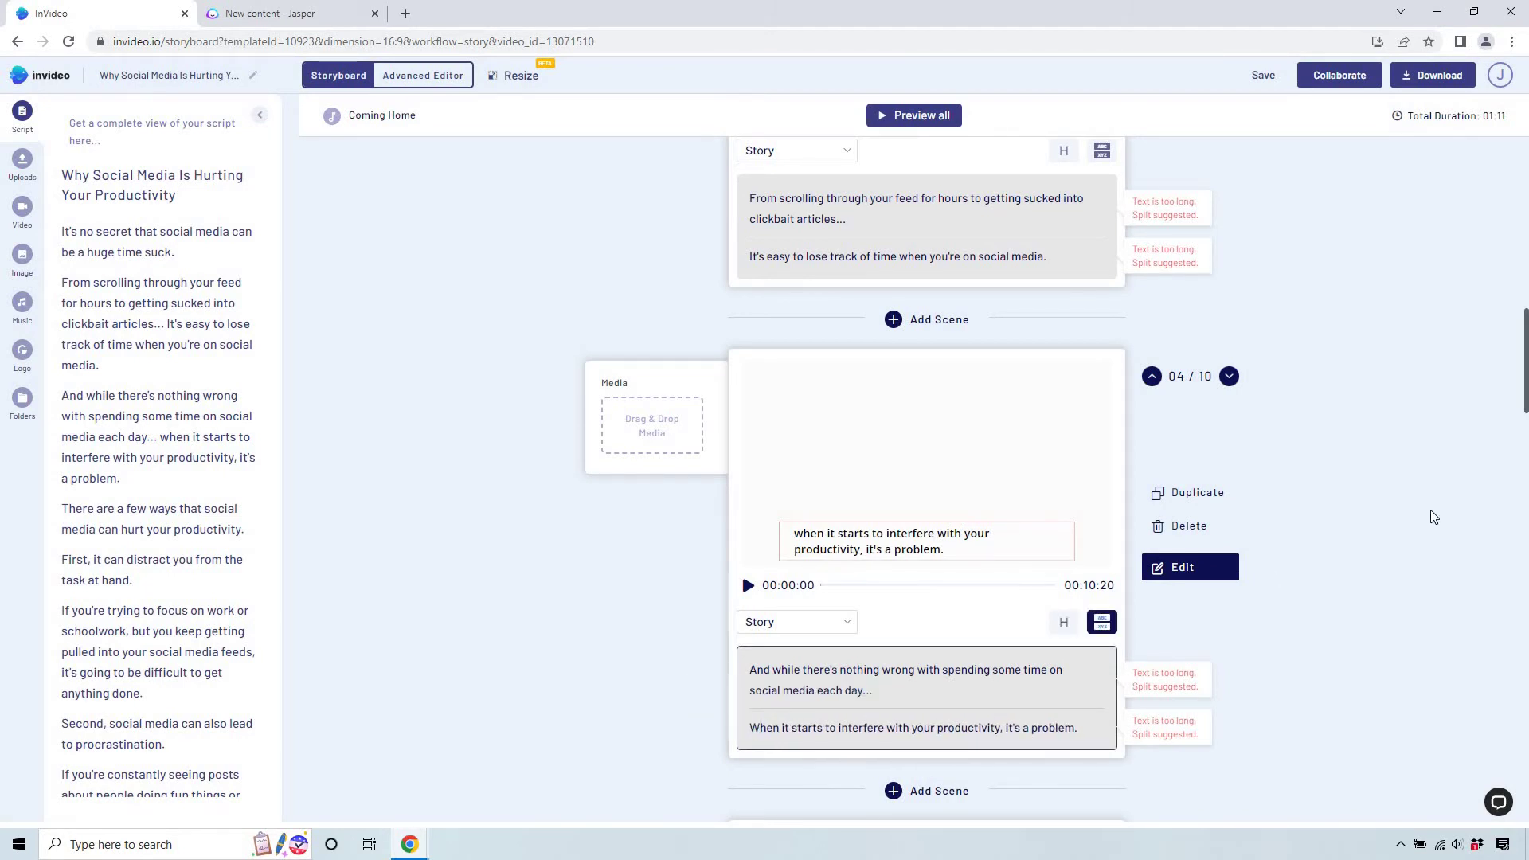
{"action": "left_click", "coordinate": [1371, 462]}
{"action": "scroll", "coordinate": [1372, 462], "scroll_direction": "down", "scroll_amount": 1}
{"action": "scroll", "coordinate": [1442, 450], "scroll_direction": "down", "scroll_amount": 2}
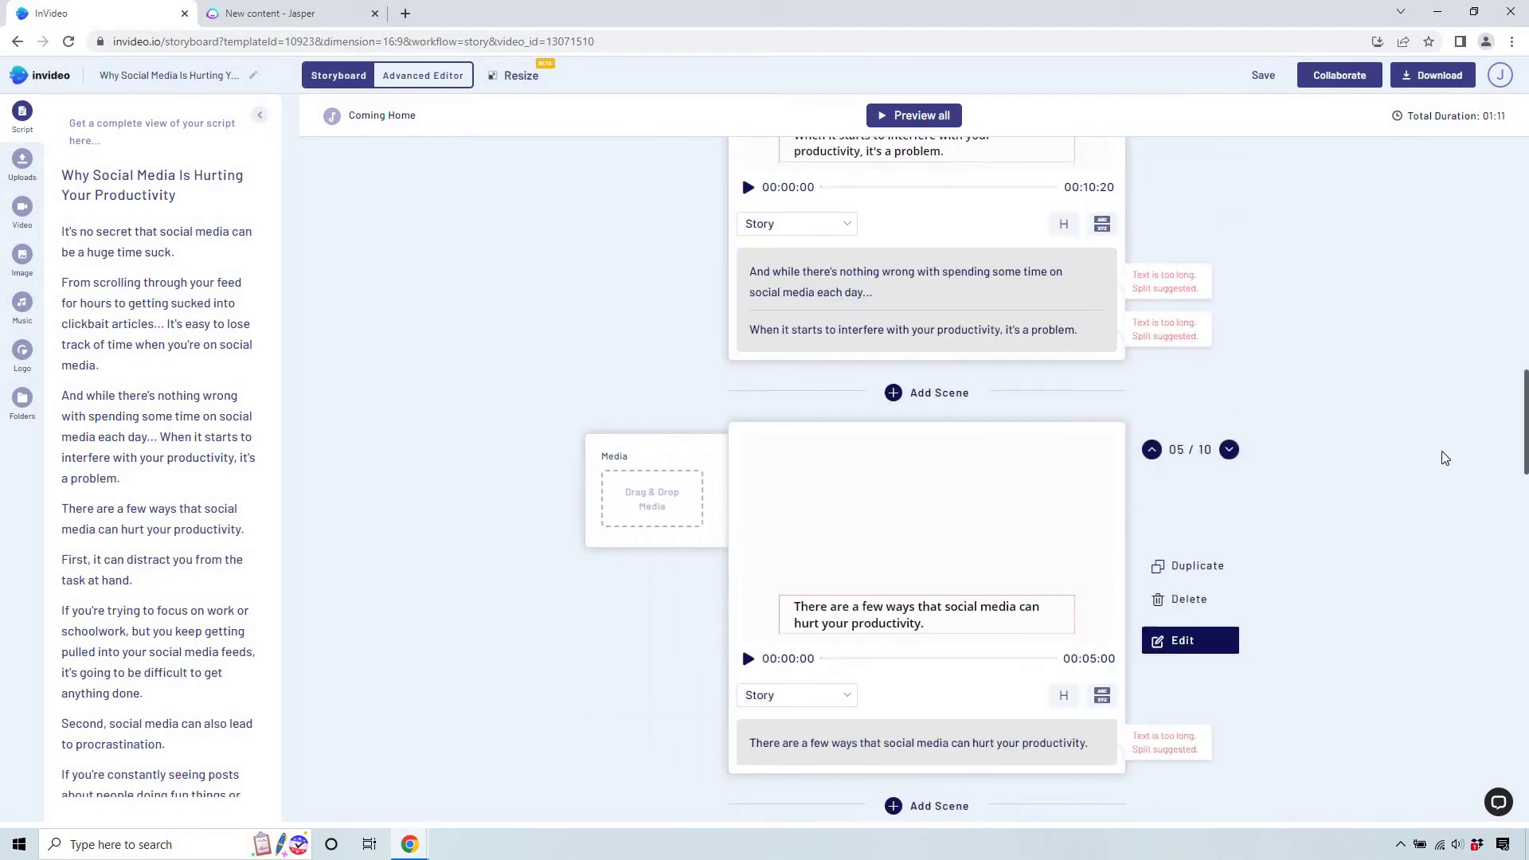
{"action": "scroll", "coordinate": [1416, 422], "scroll_direction": "down", "scroll_amount": 1}
{"action": "scroll", "coordinate": [1418, 430], "scroll_direction": "down", "scroll_amount": 2}
{"action": "scroll", "coordinate": [1418, 428], "scroll_direction": "down", "scroll_amount": 2}
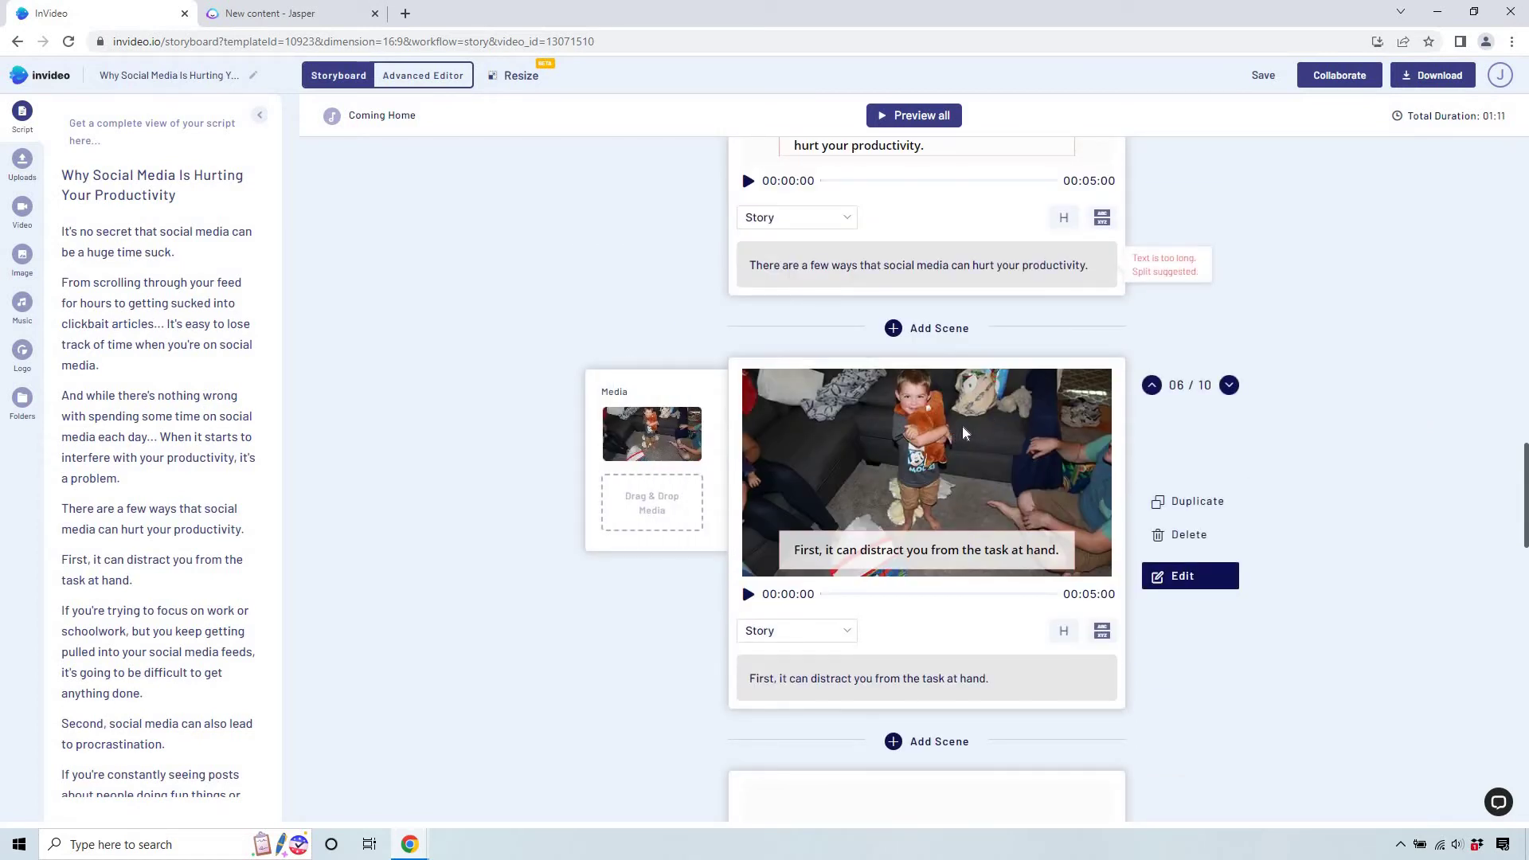
{"action": "scroll", "coordinate": [1363, 414], "scroll_direction": "down", "scroll_amount": 4}
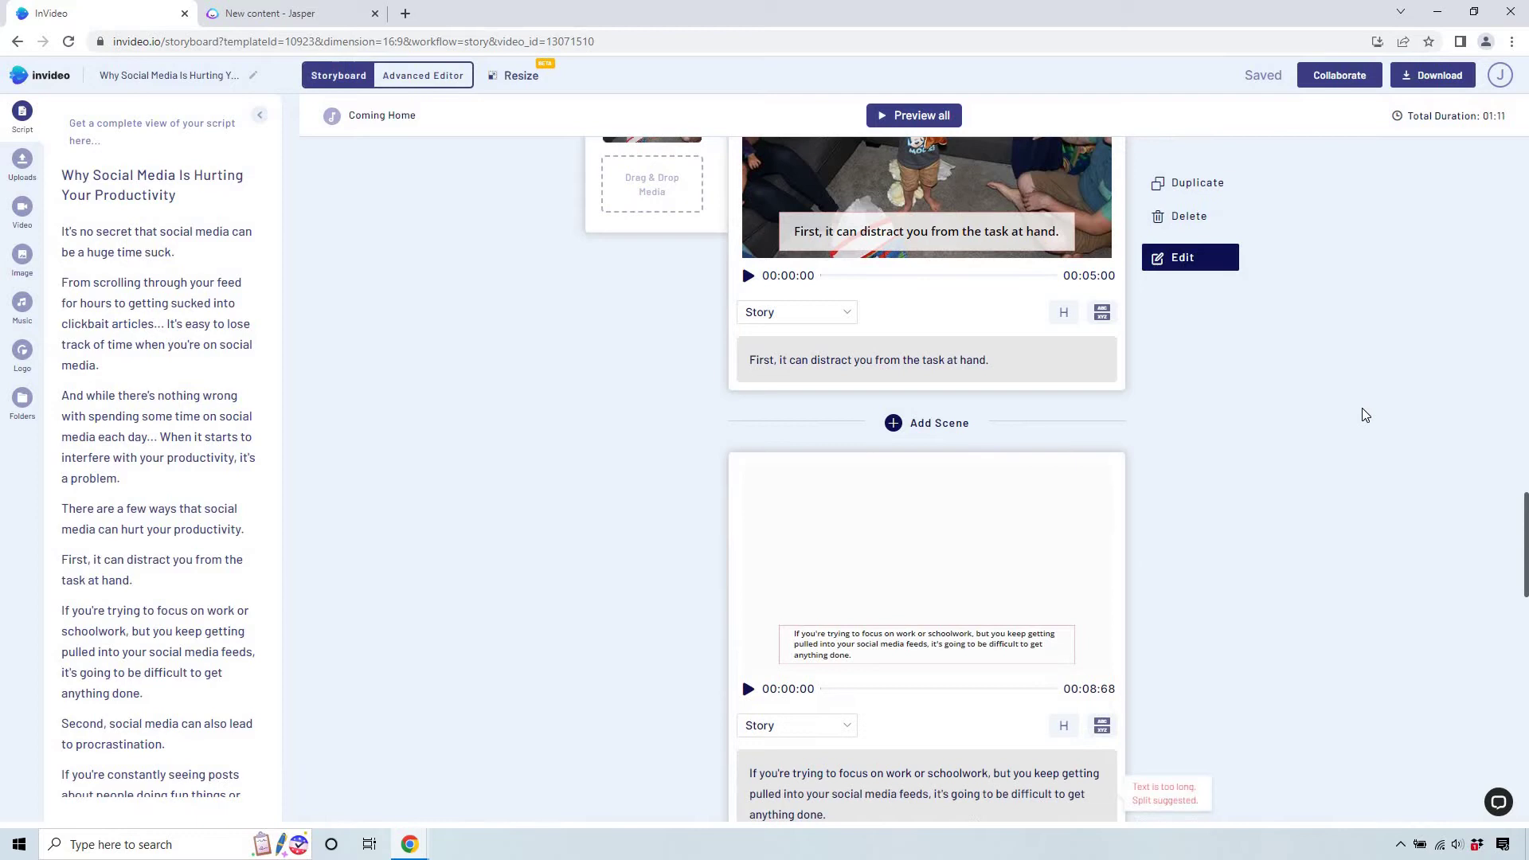
{"action": "scroll", "coordinate": [1365, 415], "scroll_direction": "down", "scroll_amount": 2}
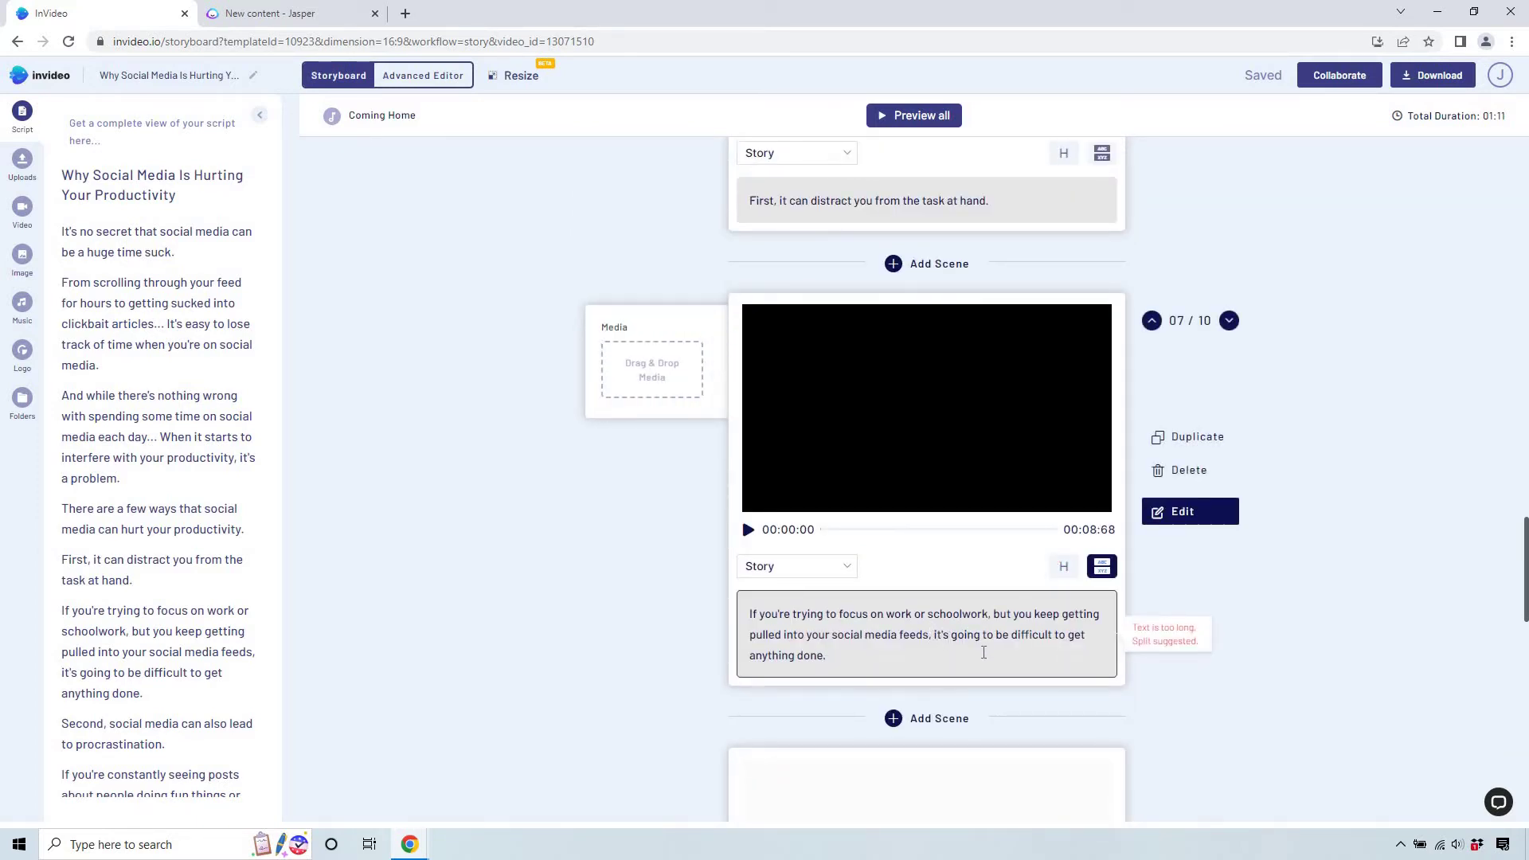
{"action": "key", "text": "BackSpace"}
{"action": "type", "text": "..."}
{"action": "key", "text": "Return"}
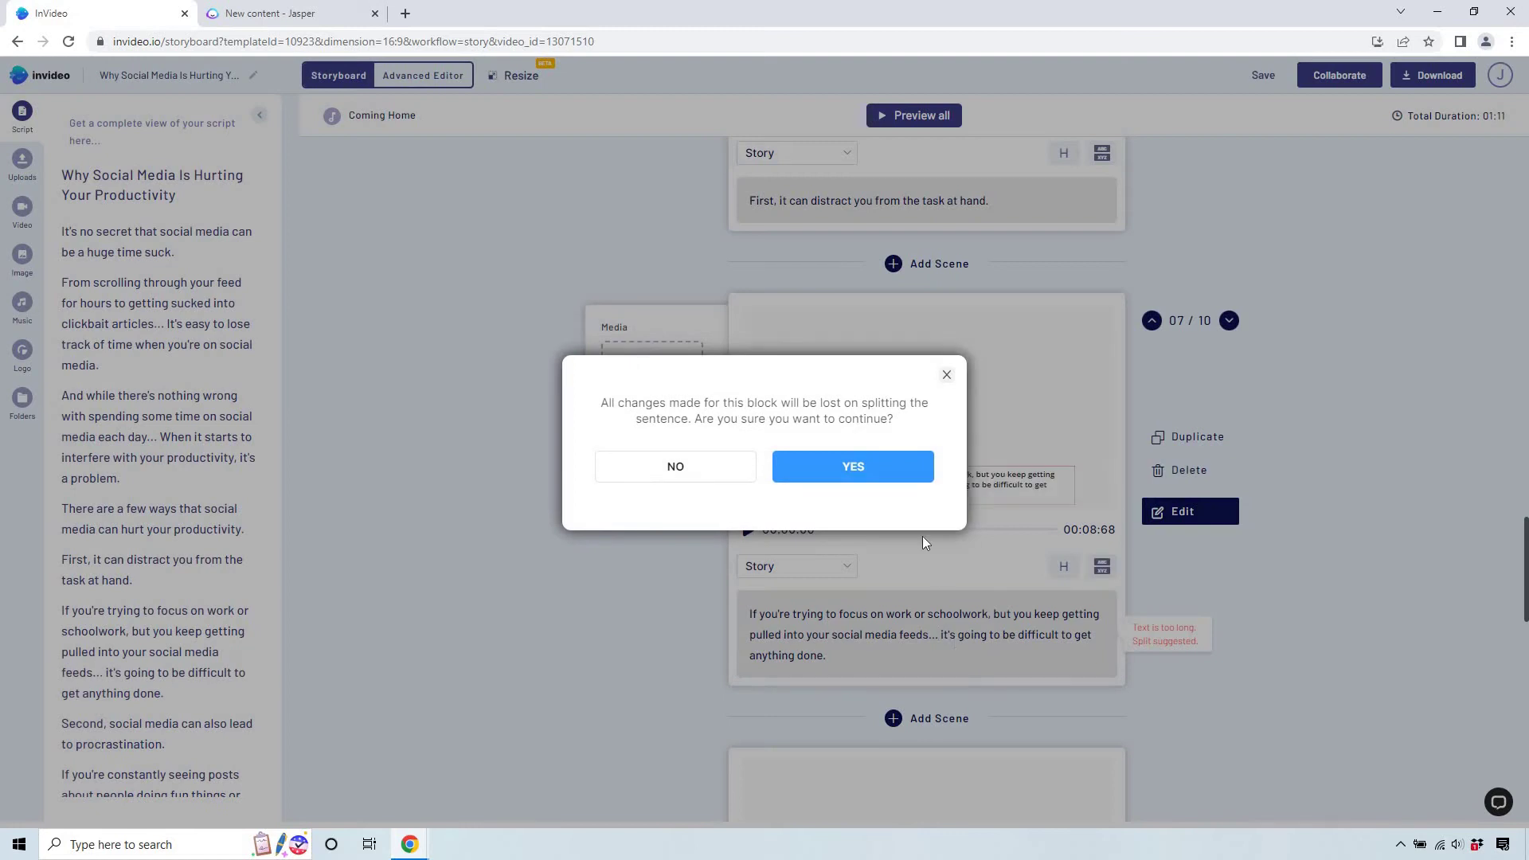
{"action": "left_click", "coordinate": [904, 470]}
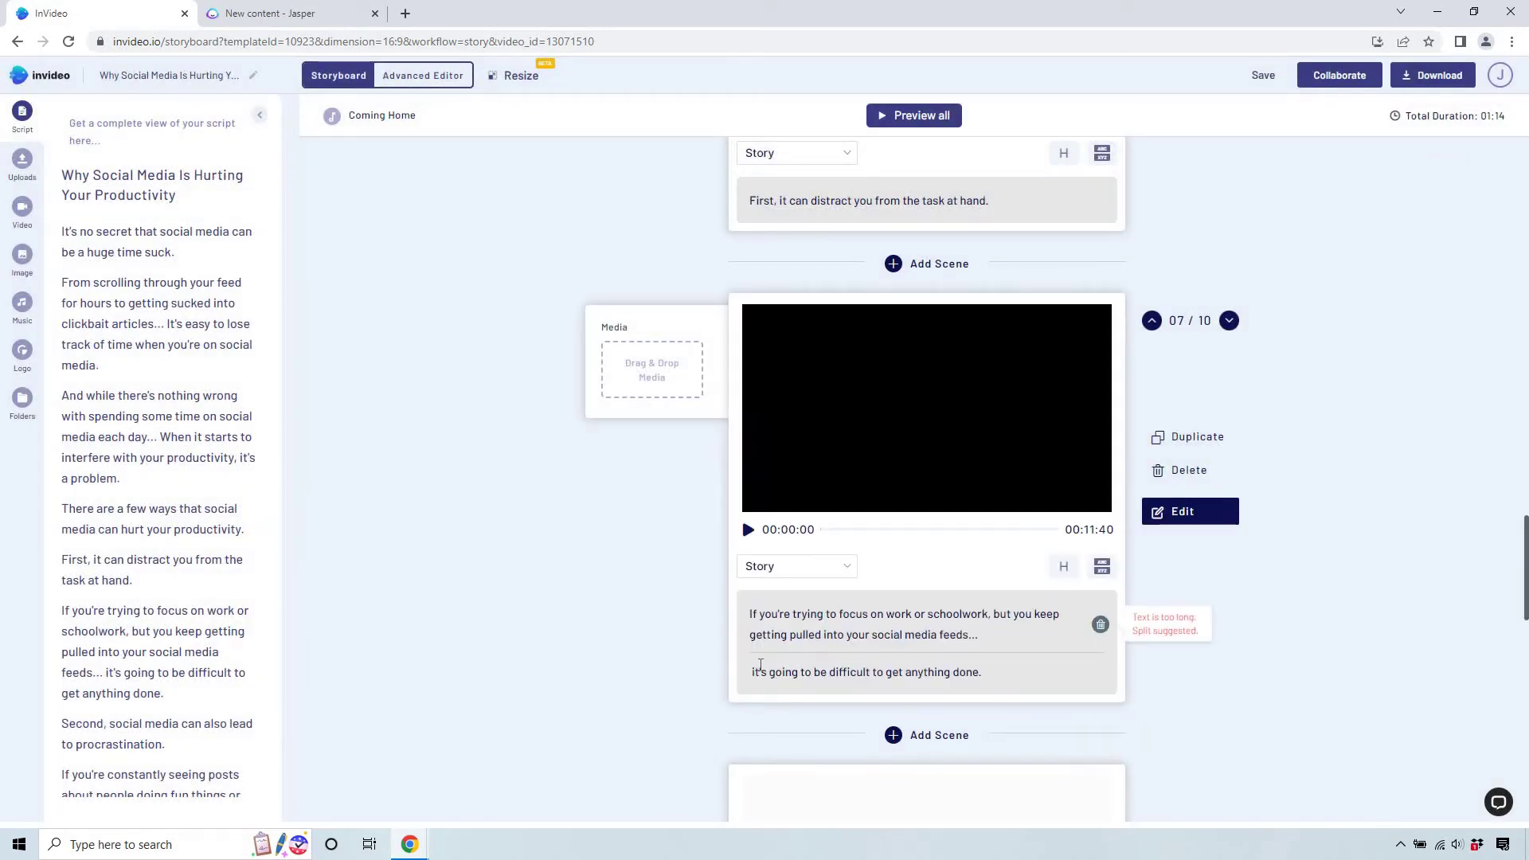
{"action": "key", "text": "BackSpace"}
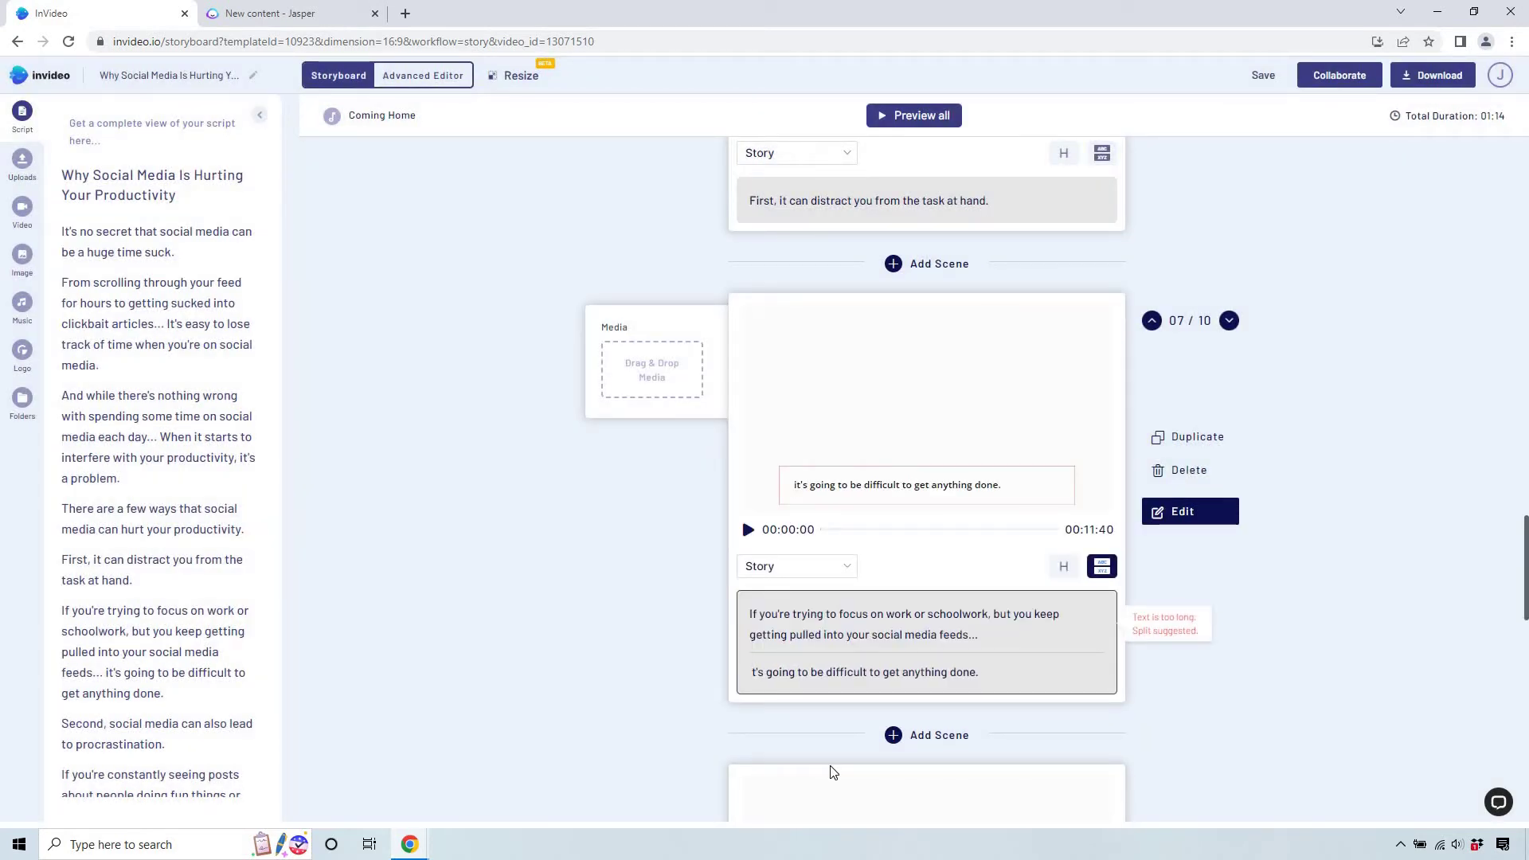
{"action": "type", "text": "I"}
{"action": "left_click", "coordinate": [1441, 514]}
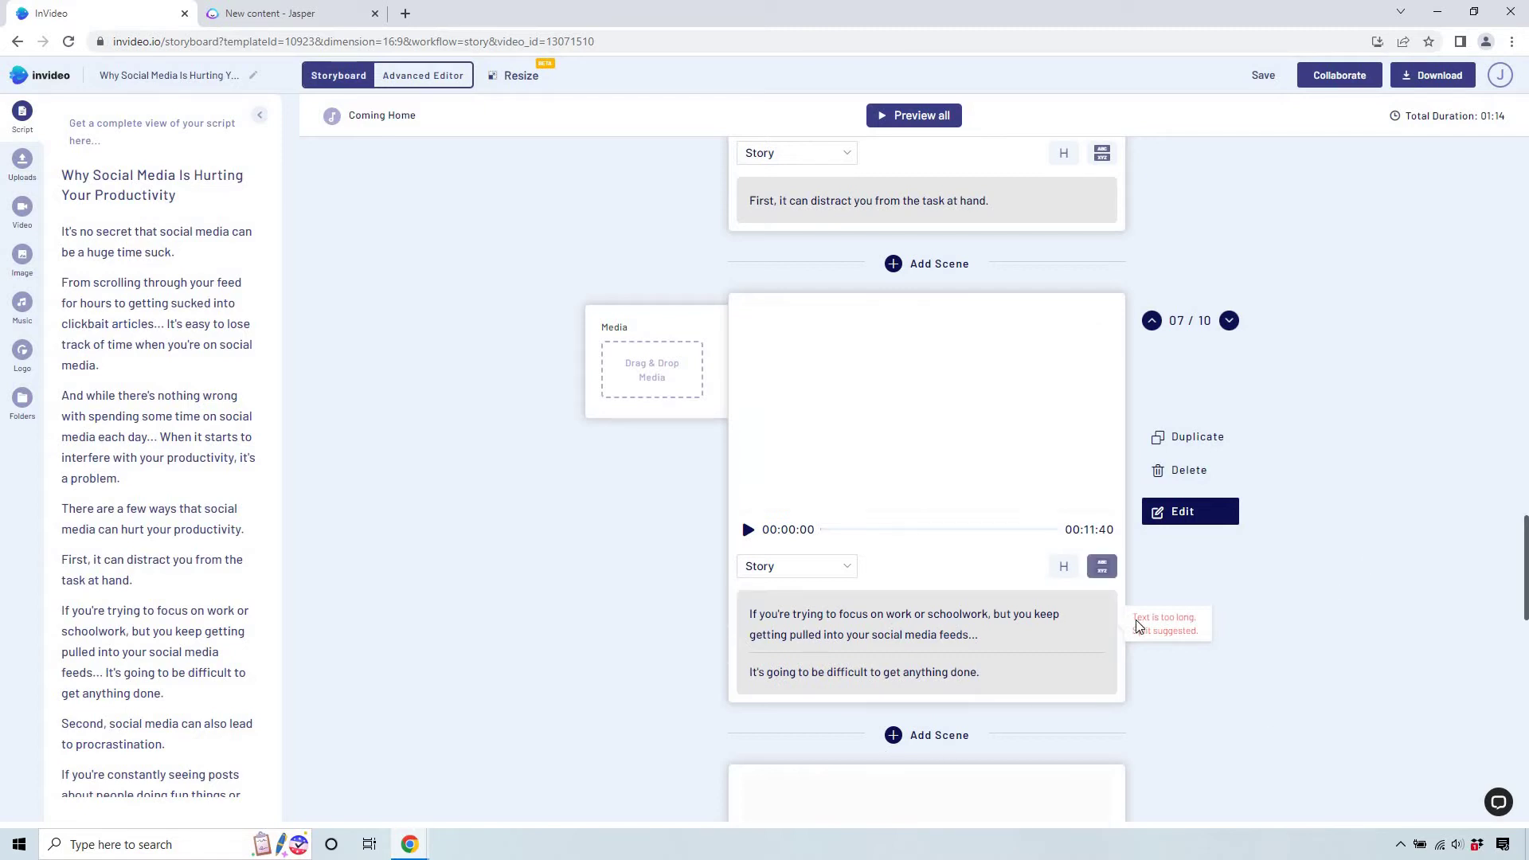
{"action": "scroll", "coordinate": [1383, 468], "scroll_direction": "down", "scroll_amount": 3}
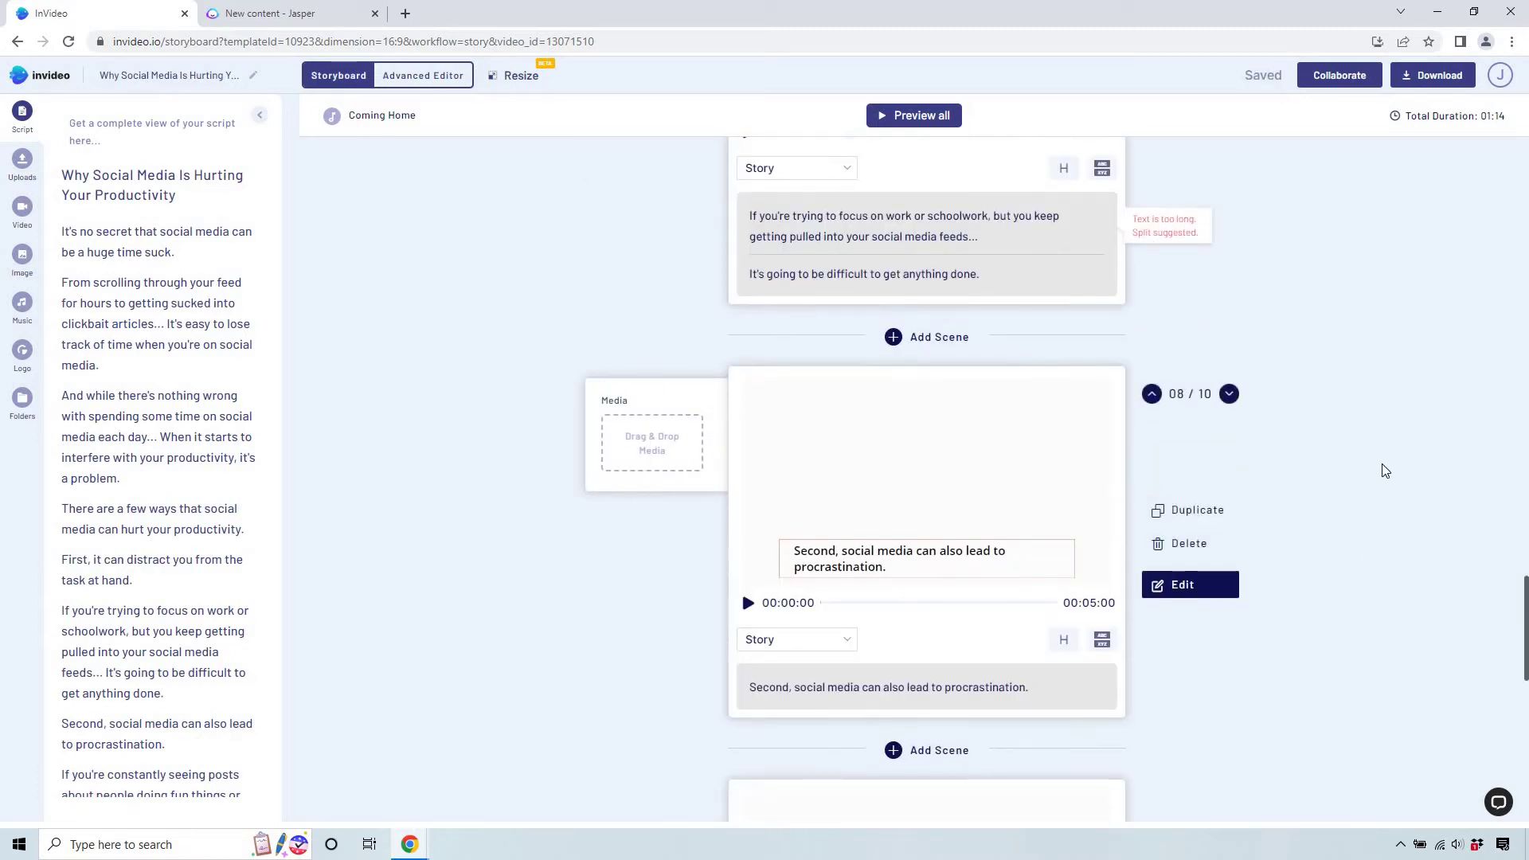
{"action": "scroll", "coordinate": [1374, 508], "scroll_direction": "down", "scroll_amount": 3}
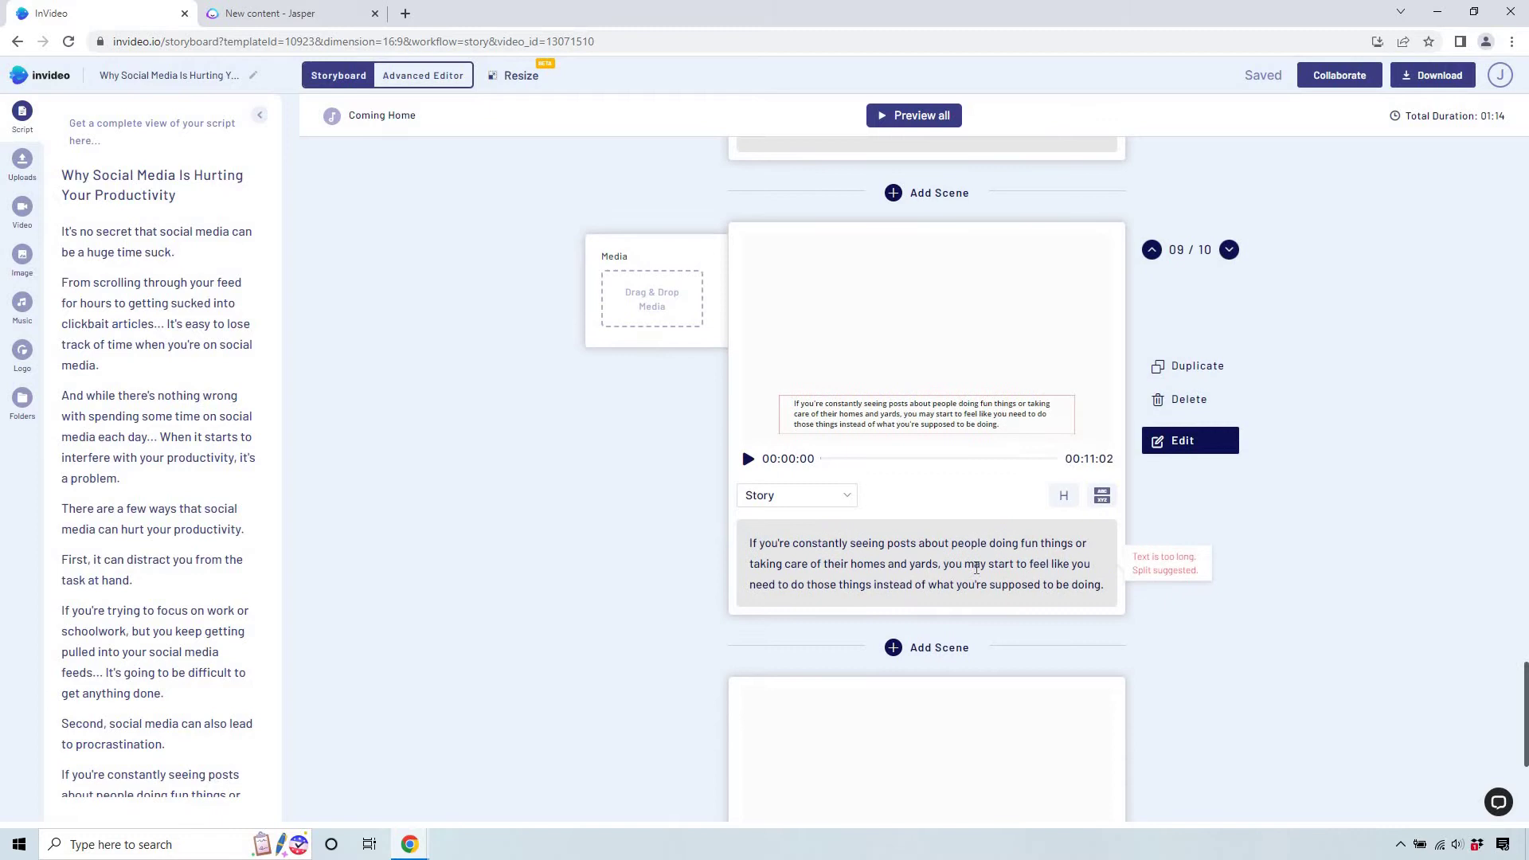
{"action": "scroll", "coordinate": [1195, 507], "scroll_direction": "down", "scroll_amount": 3}
{"action": "scroll", "coordinate": [1326, 507], "scroll_direction": "up", "scroll_amount": 10}
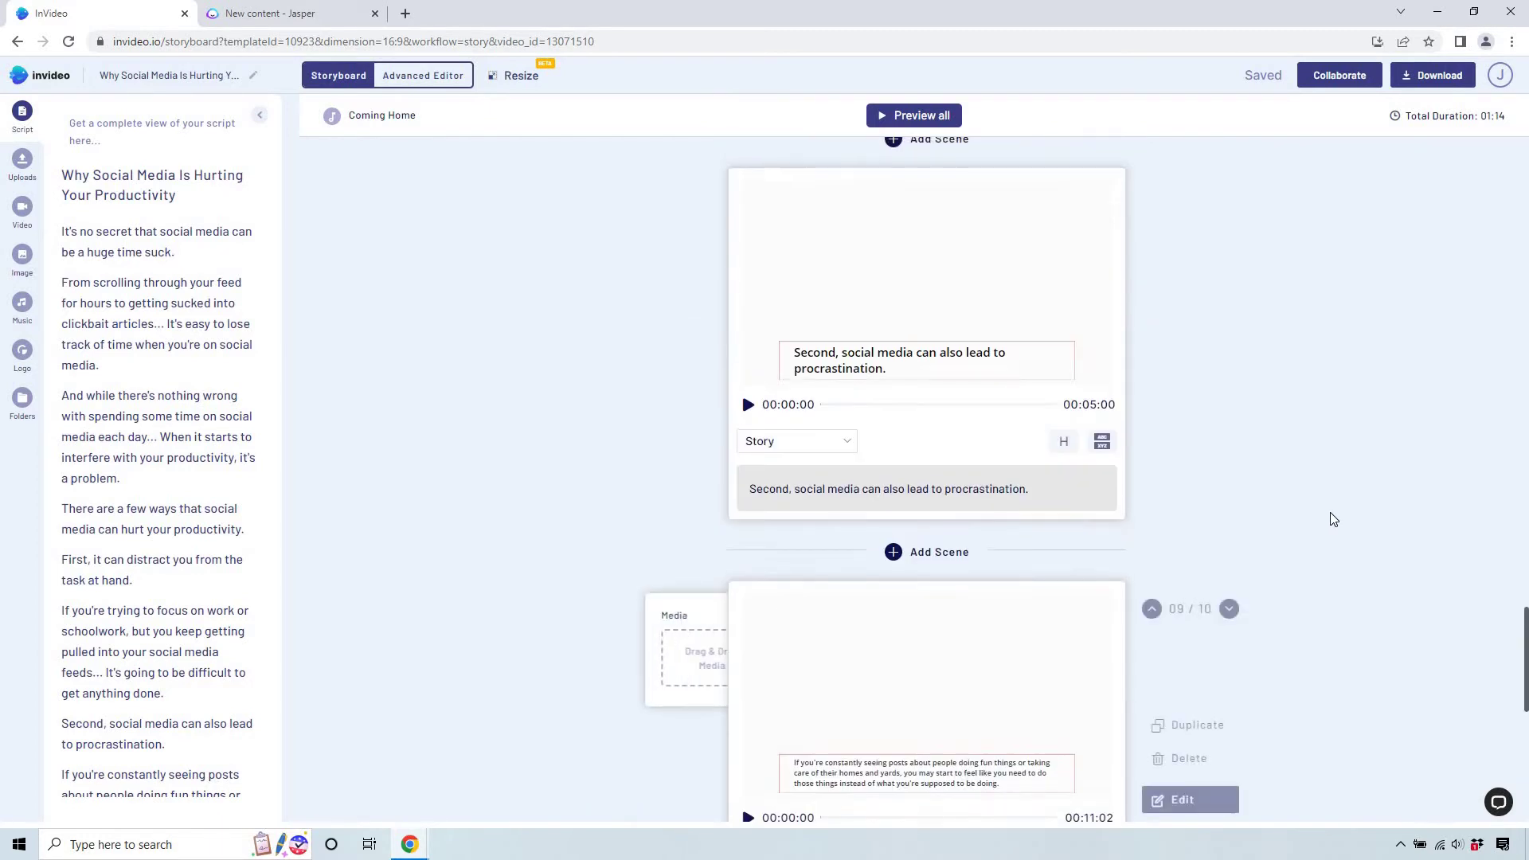
{"action": "scroll", "coordinate": [1326, 506], "scroll_direction": "down", "scroll_amount": 10}
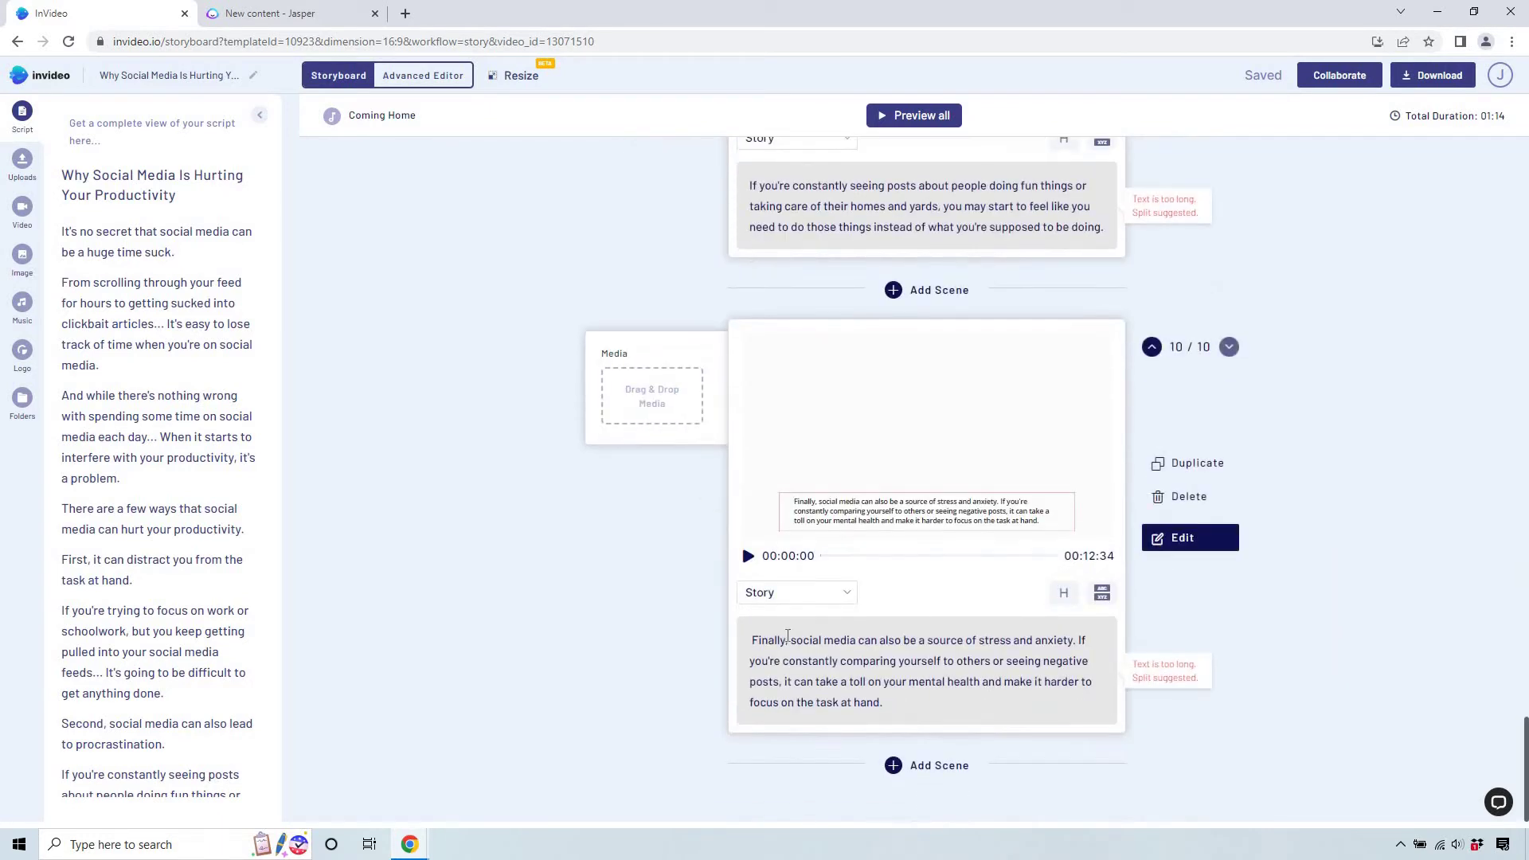
{"action": "scroll", "coordinate": [1373, 490], "scroll_direction": "up", "scroll_amount": 5}
{"action": "scroll", "coordinate": [1375, 490], "scroll_direction": "up", "scroll_amount": 2}
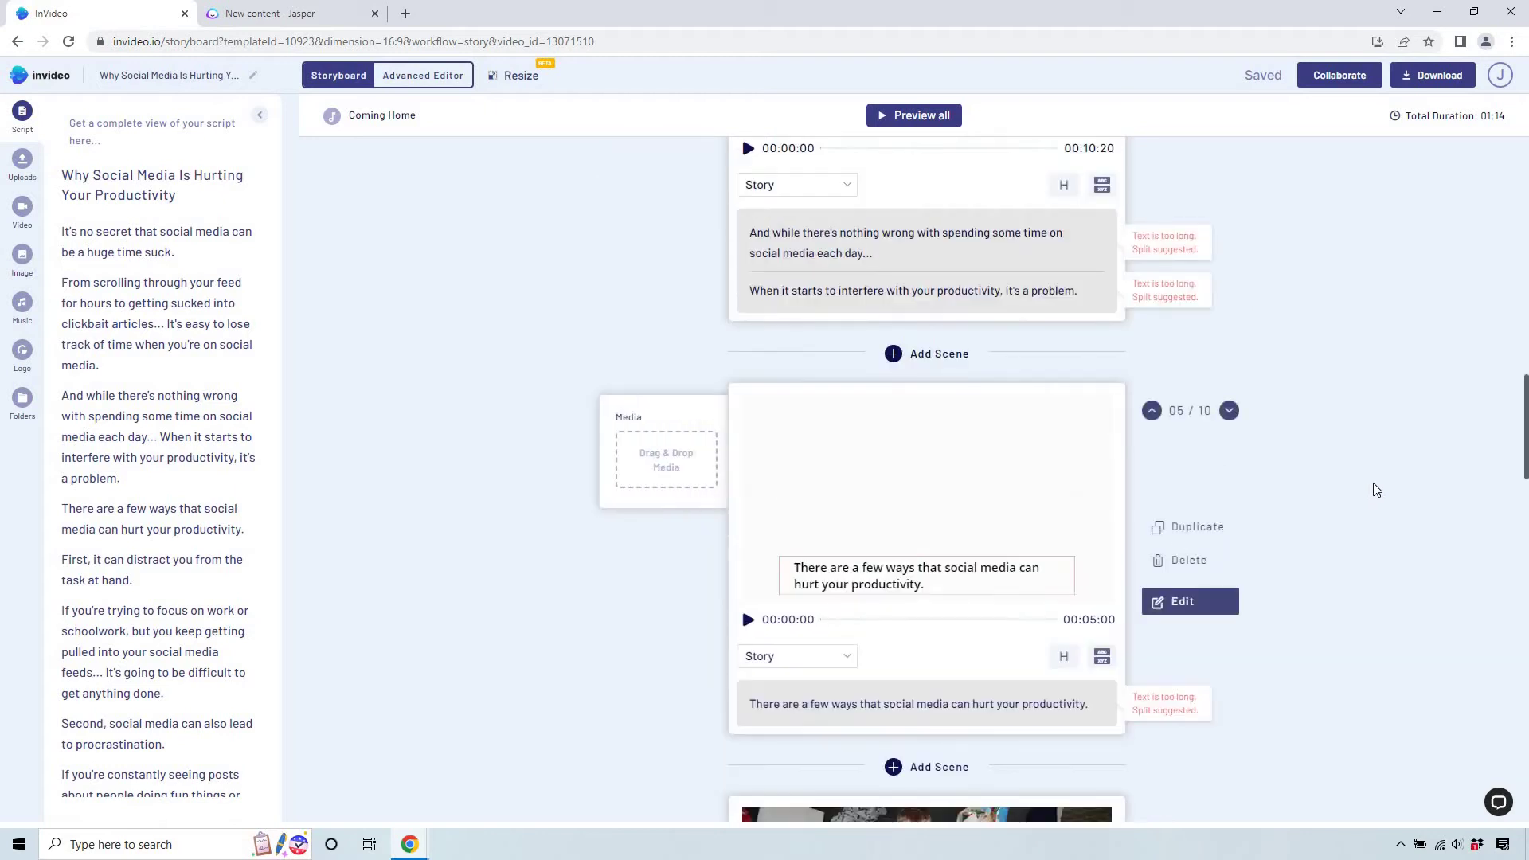
{"action": "scroll", "coordinate": [1374, 490], "scroll_direction": "up", "scroll_amount": 5}
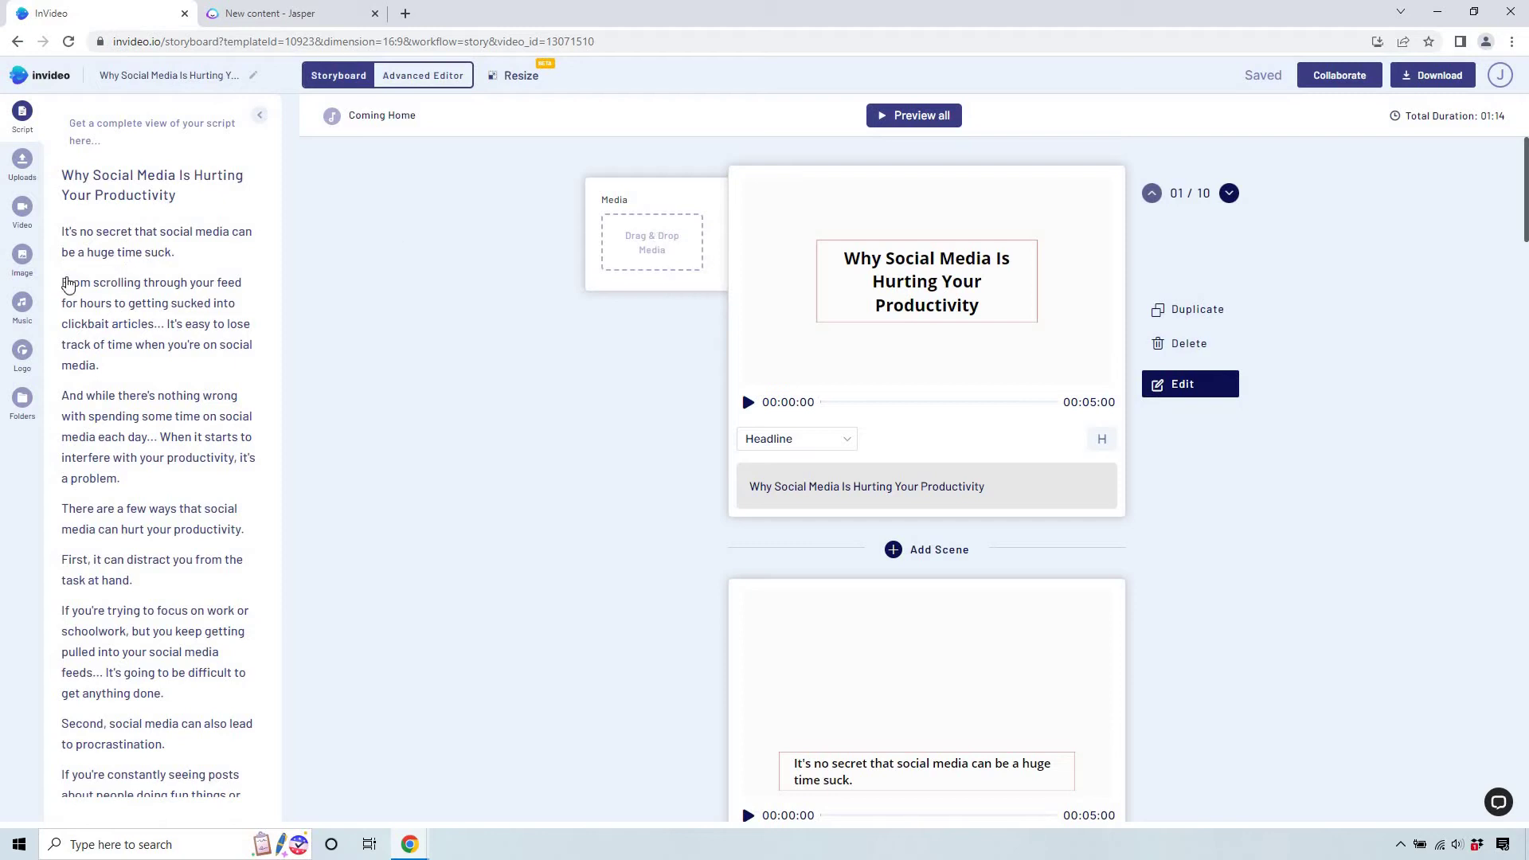
Search stock videos for 'social media' and add a trimmed SOCIAL clip to the title scene.
{"action": "left_click", "coordinate": [22, 208]}
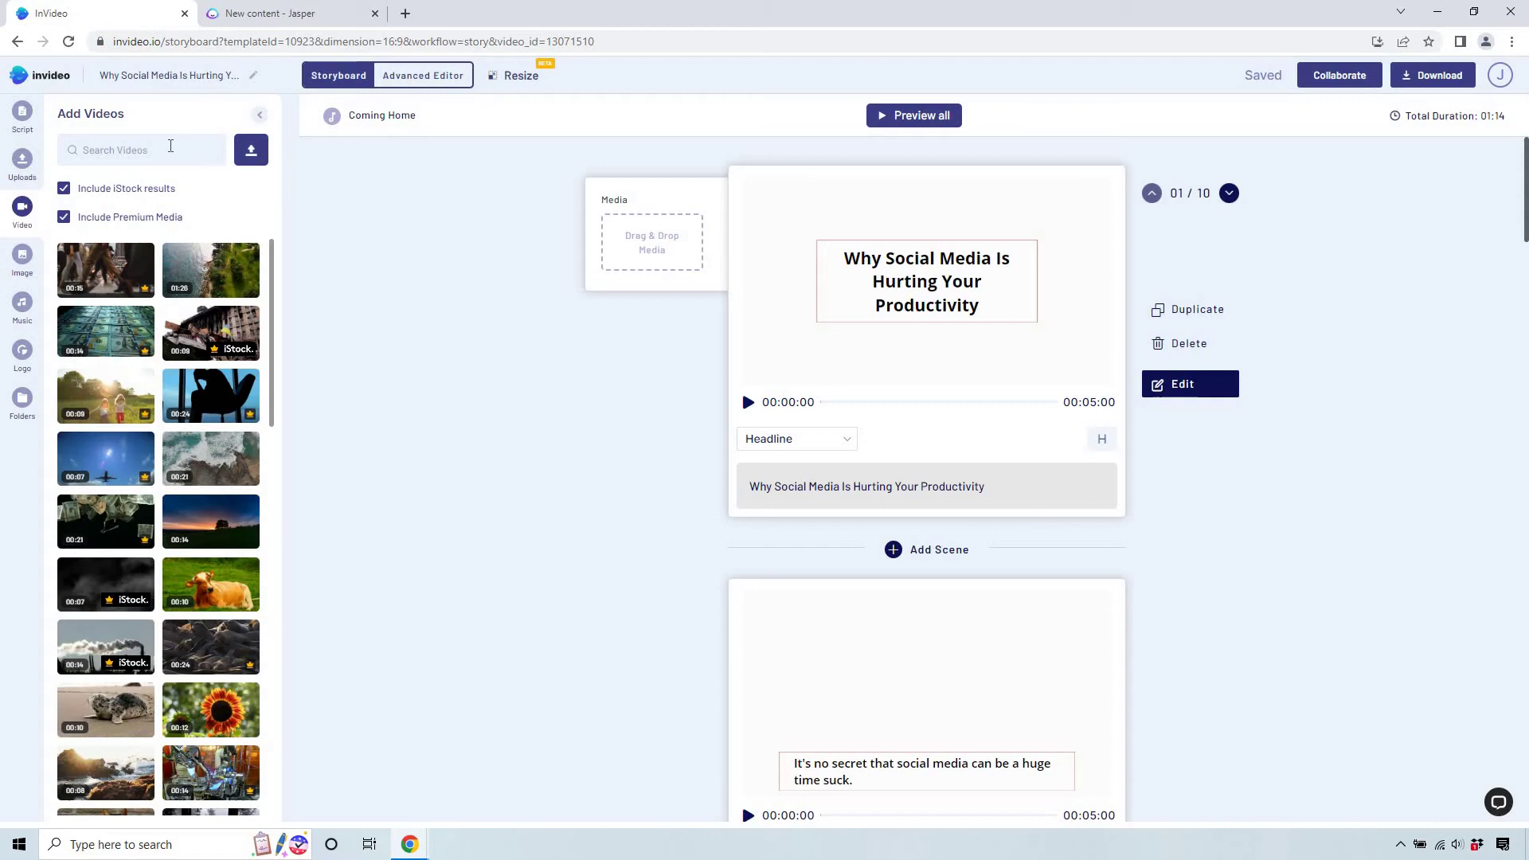
{"action": "type", "text": "social media"}
{"action": "key", "text": "Return"}
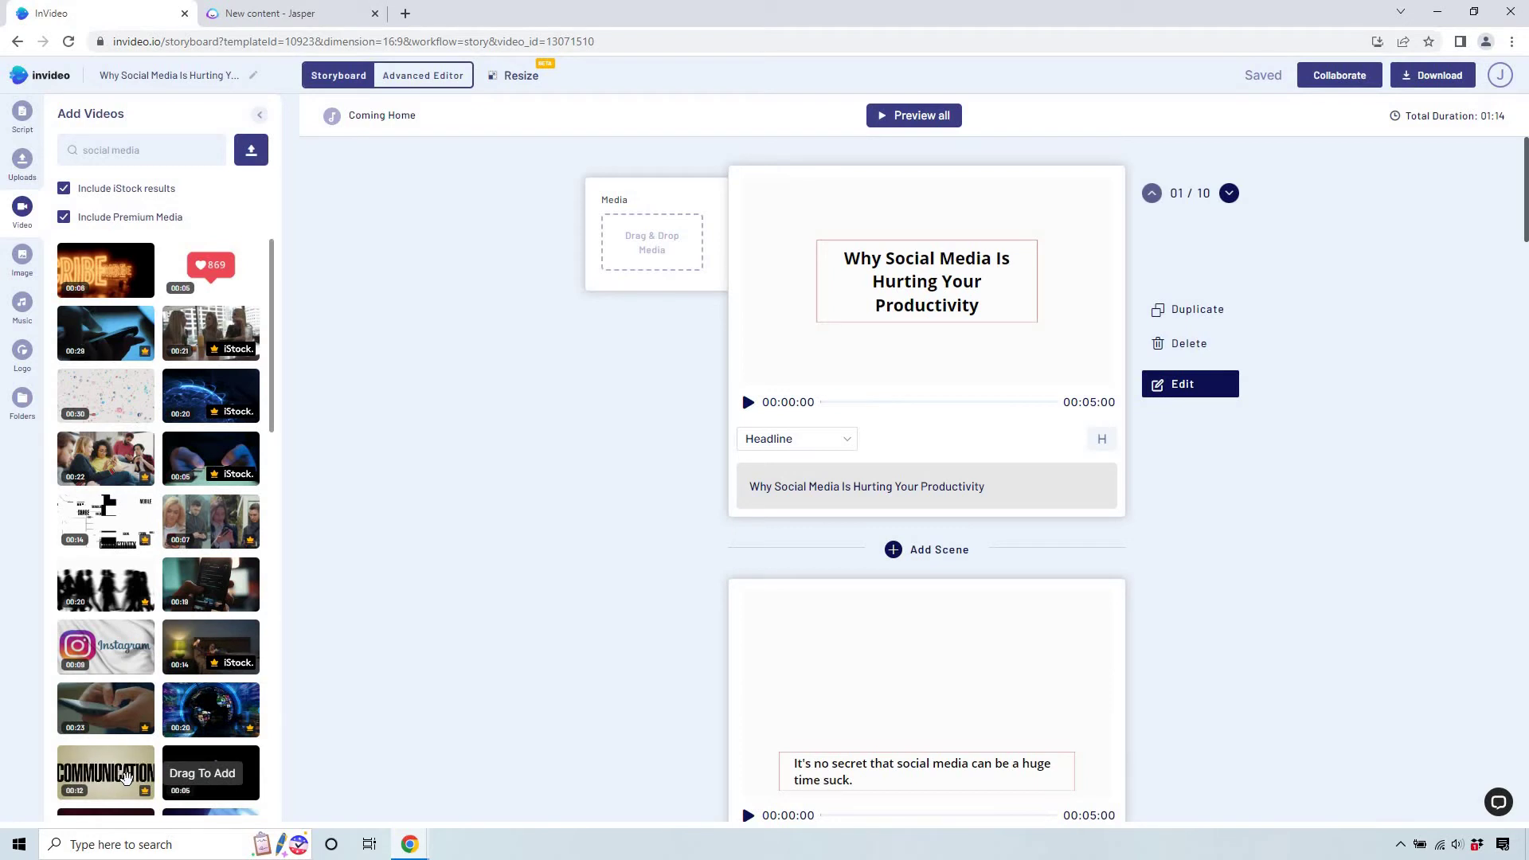
{"action": "left_click_drag", "start_coordinate": [126, 778], "coordinate": [672, 248]}
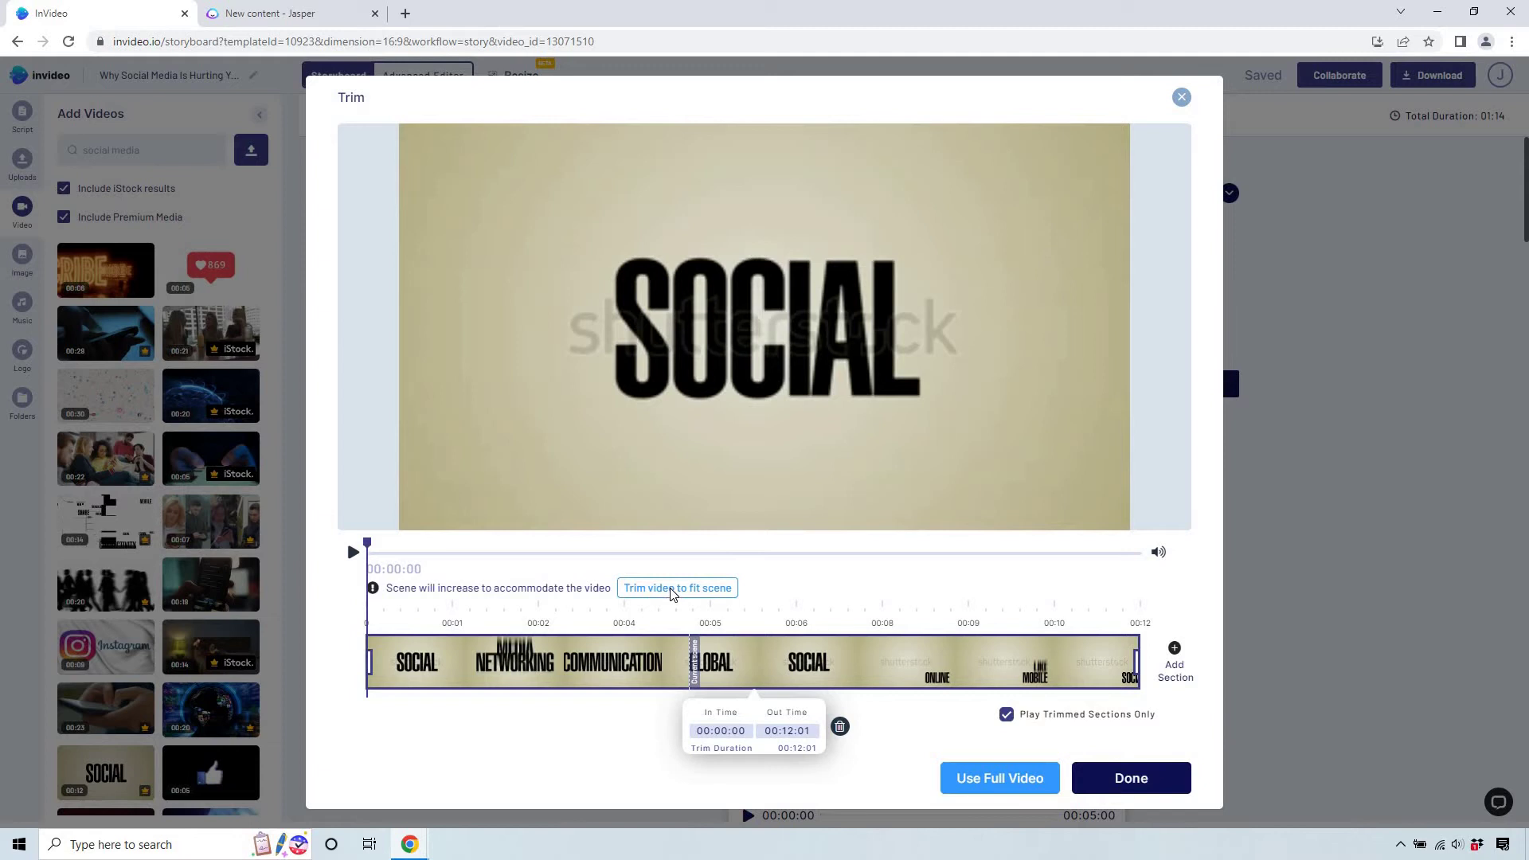
{"action": "left_click", "coordinate": [673, 590]}
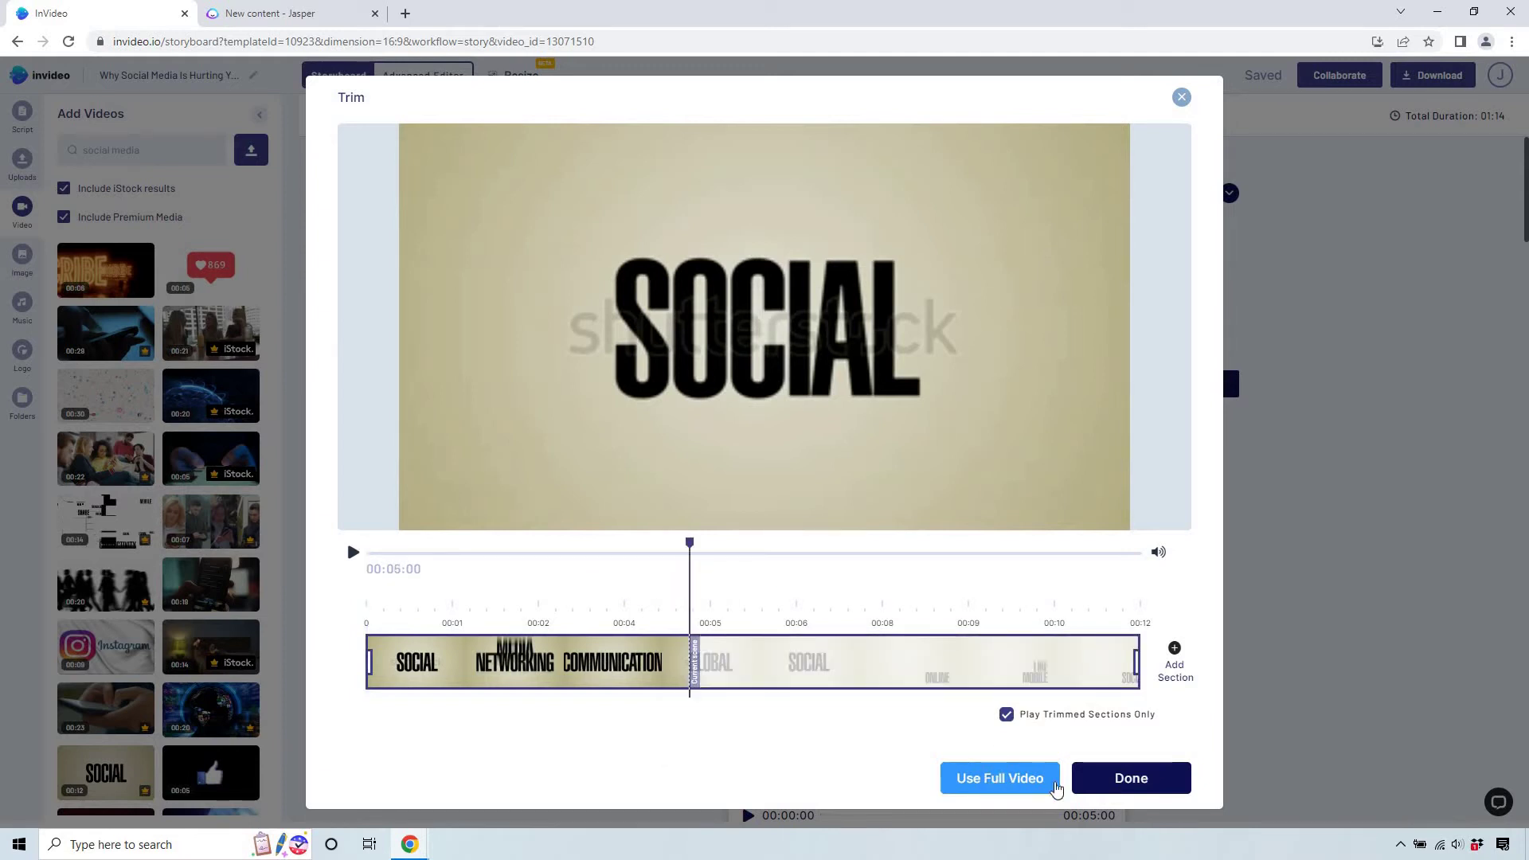
{"action": "left_click", "coordinate": [1085, 782]}
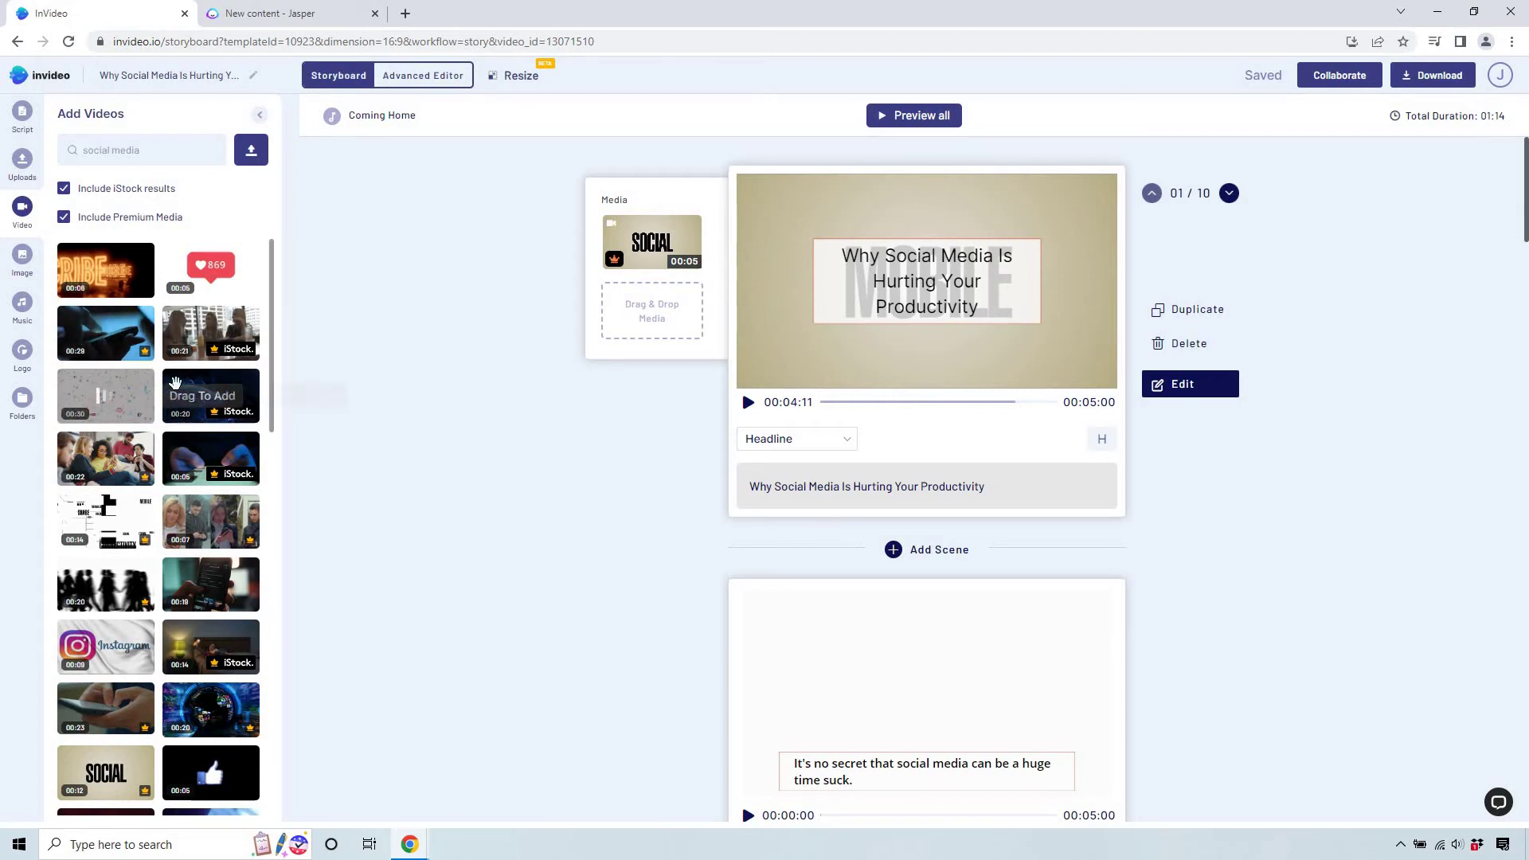
{"action": "scroll", "coordinate": [164, 389], "scroll_direction": "down", "scroll_amount": 3}
{"action": "scroll", "coordinate": [175, 380], "scroll_direction": "down", "scroll_amount": 2}
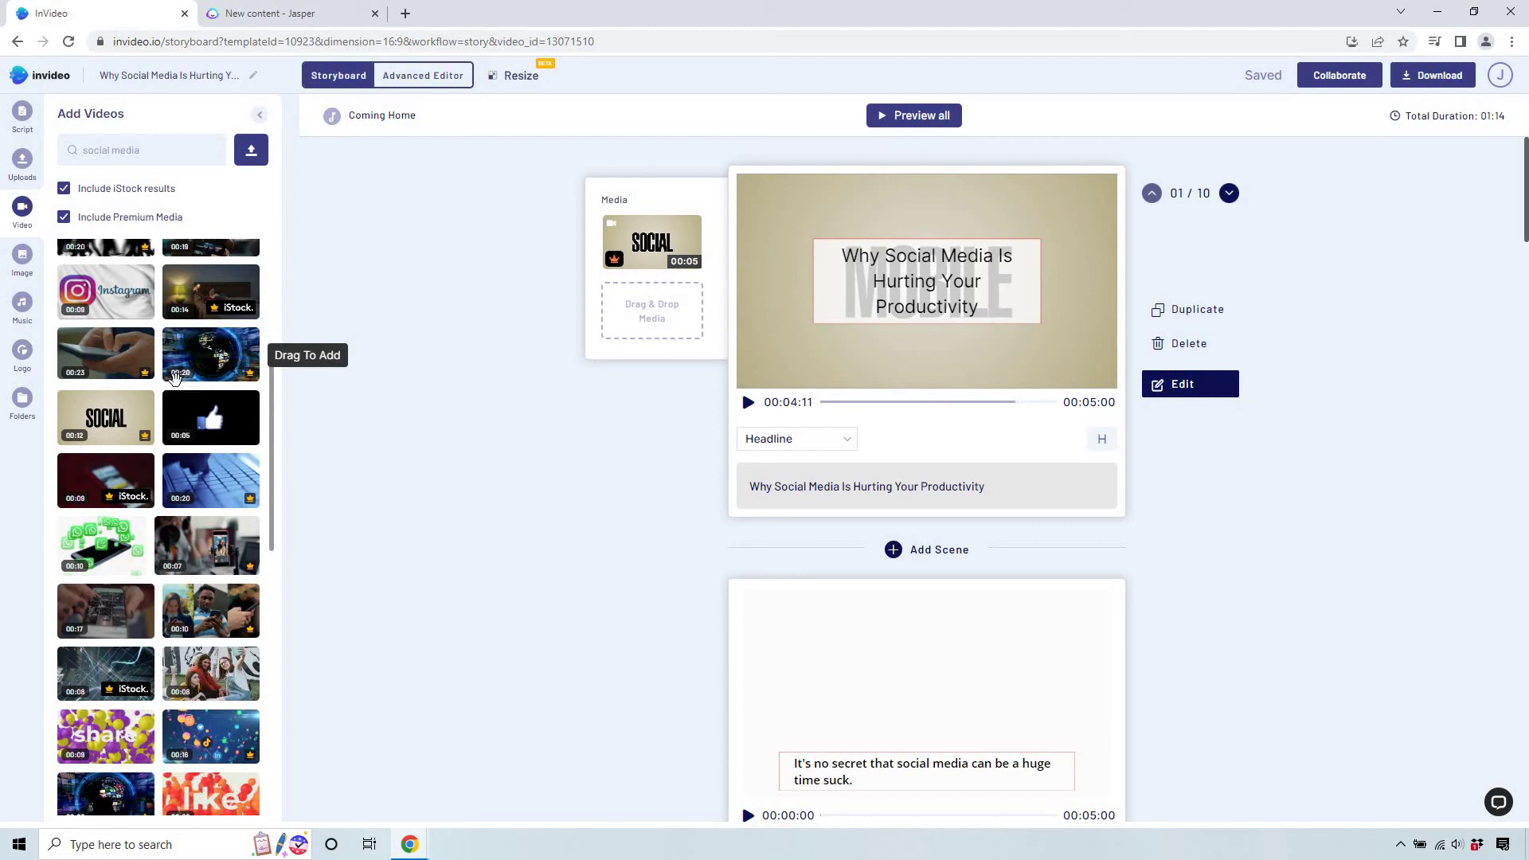
Replace it with a trimmed phone-users clip and preview the title scene.
{"action": "left_click_drag", "start_coordinate": [642, 247], "coordinate": [646, 250]}
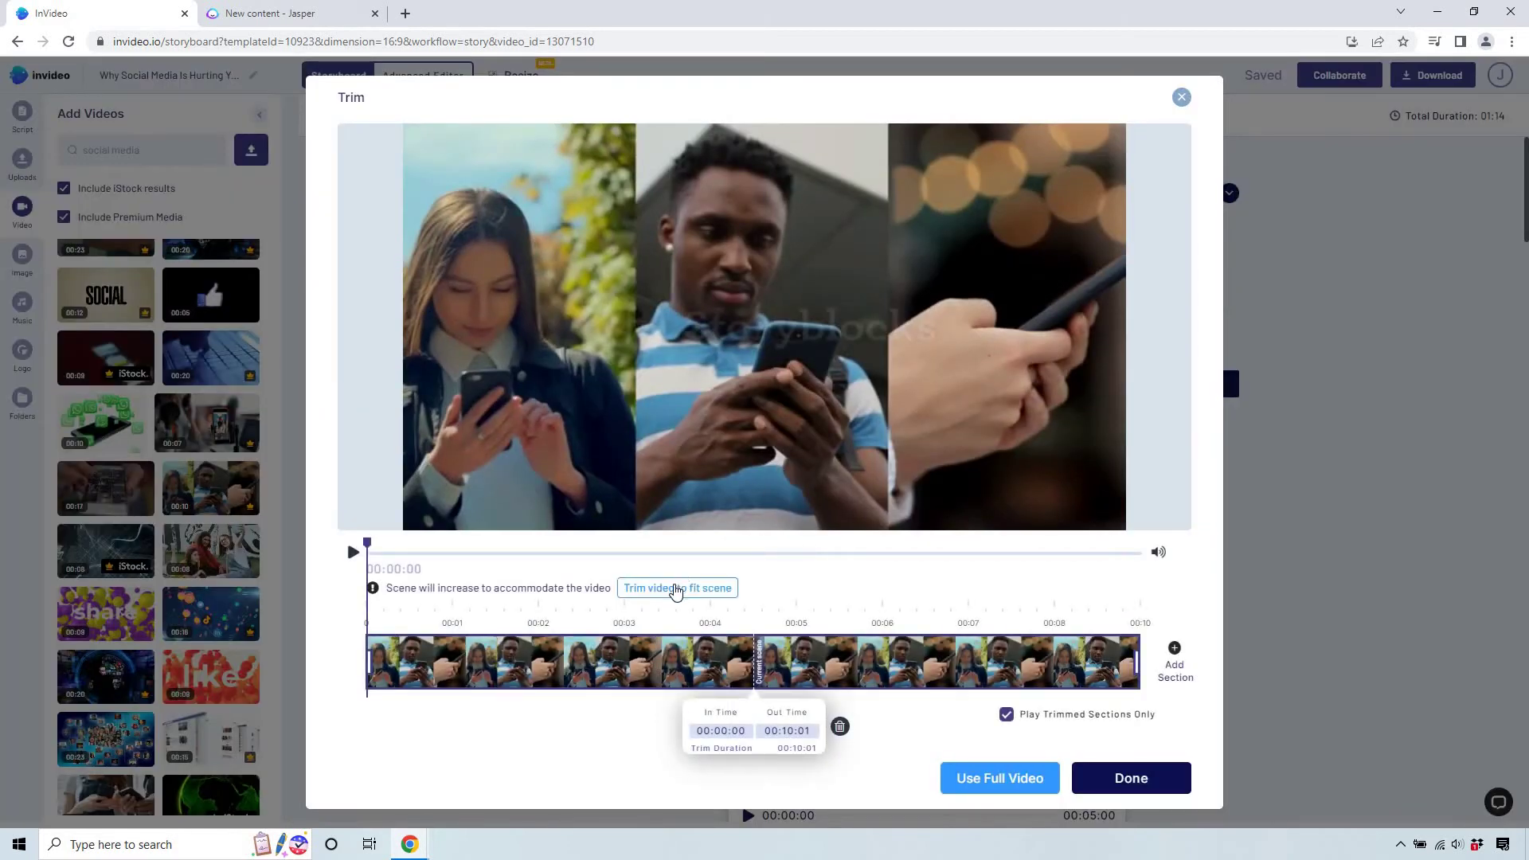
{"action": "left_click", "coordinate": [676, 588]}
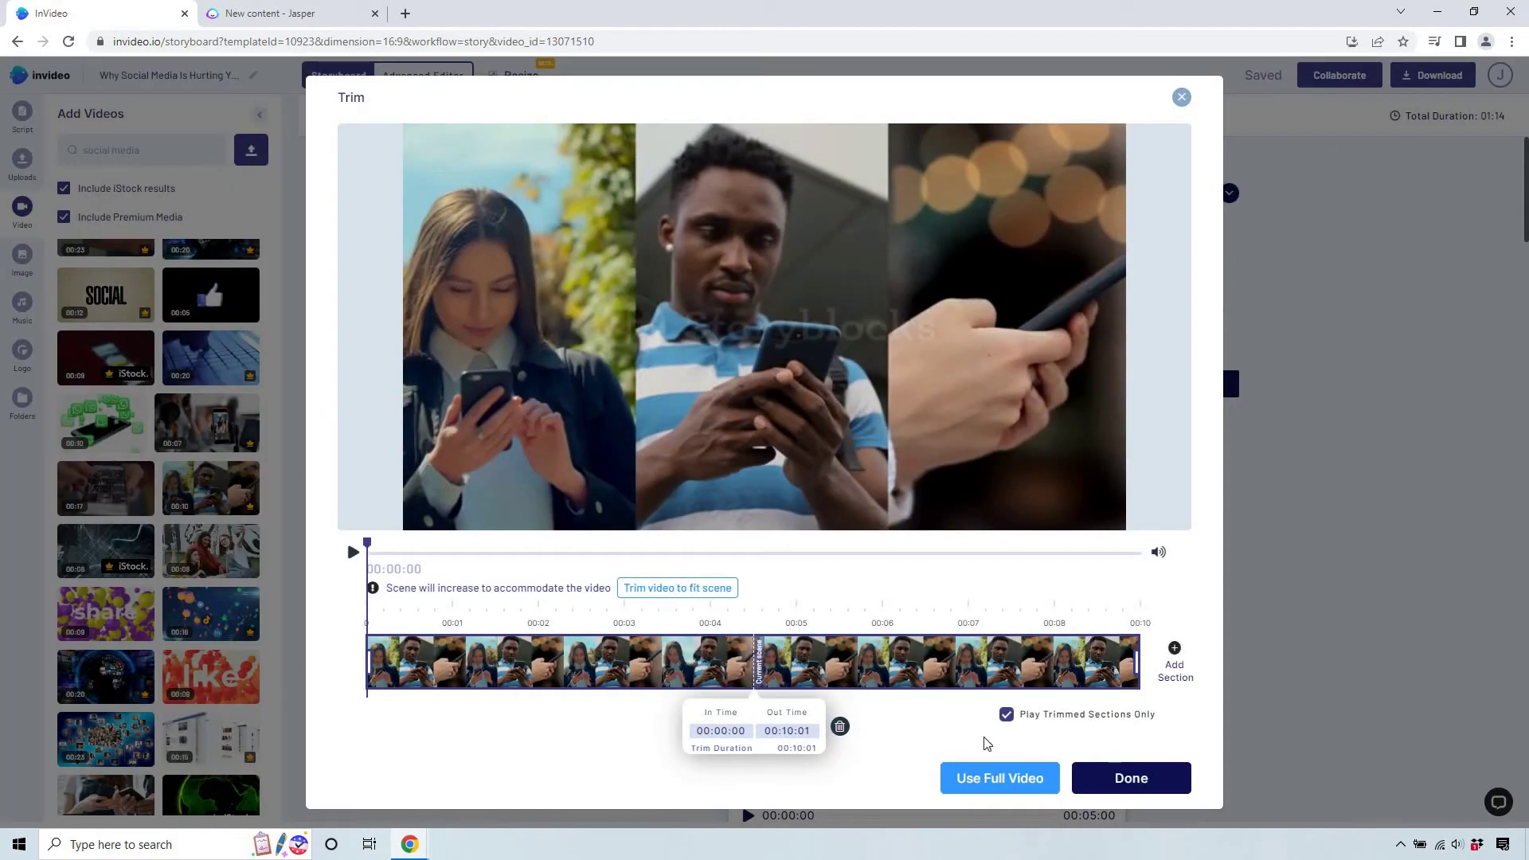
{"action": "left_click", "coordinate": [1132, 778]}
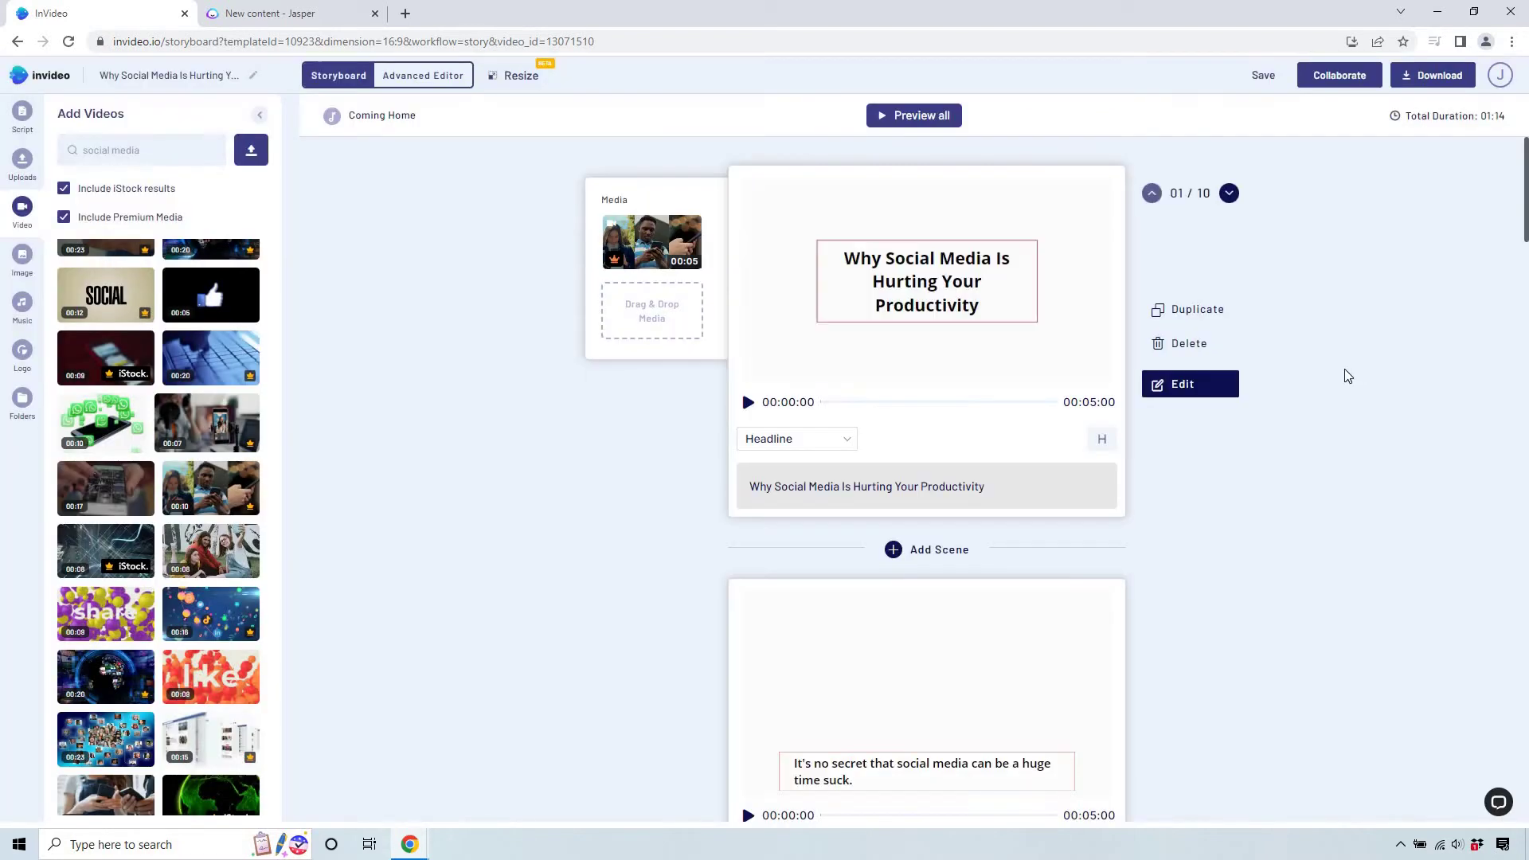
{"action": "left_click", "coordinate": [749, 401]}
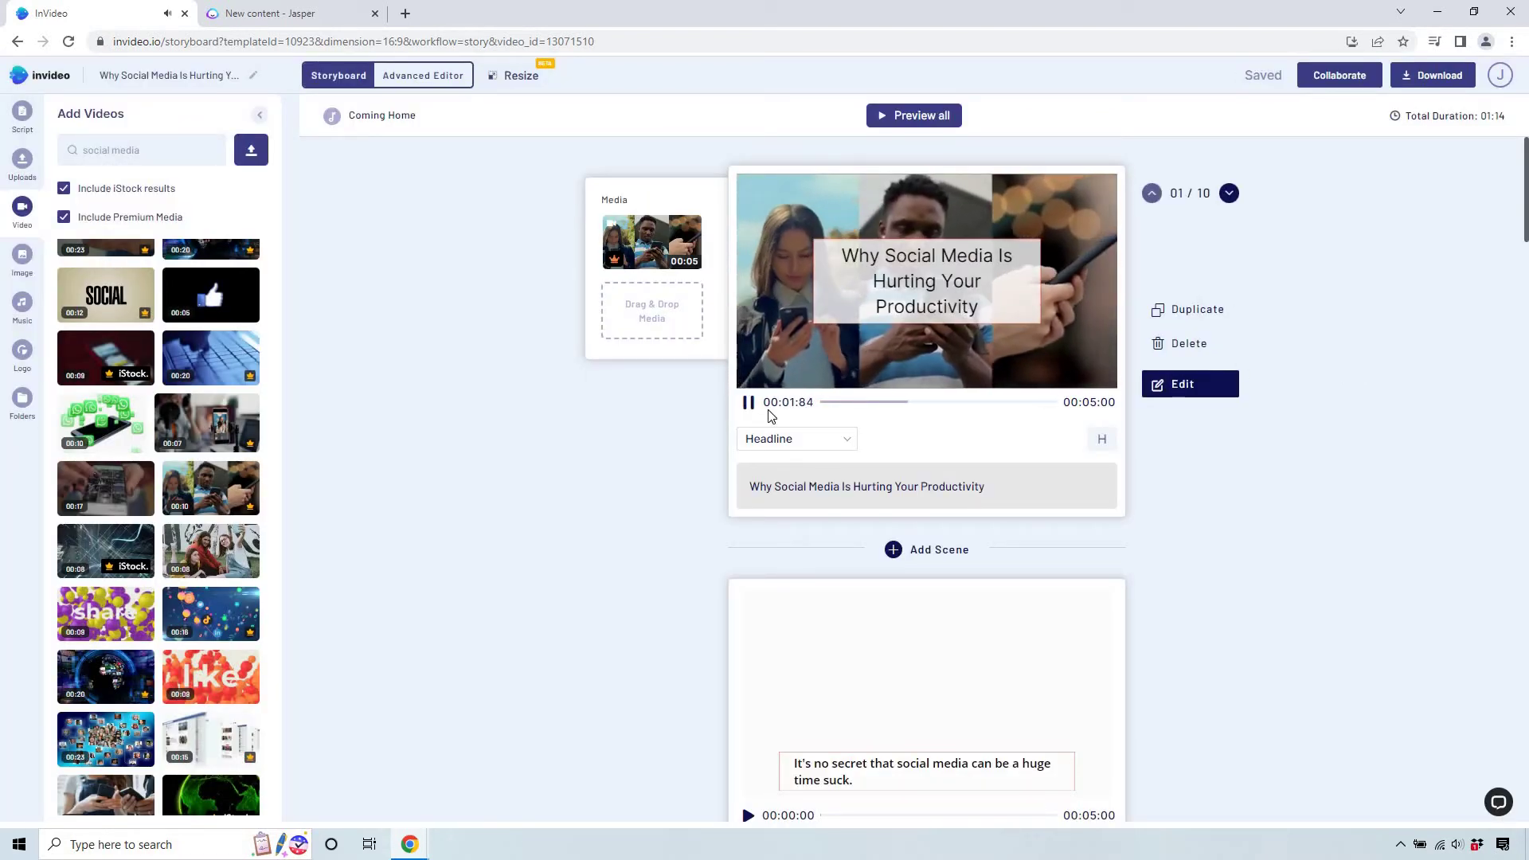
{"action": "left_click", "coordinate": [748, 401]}
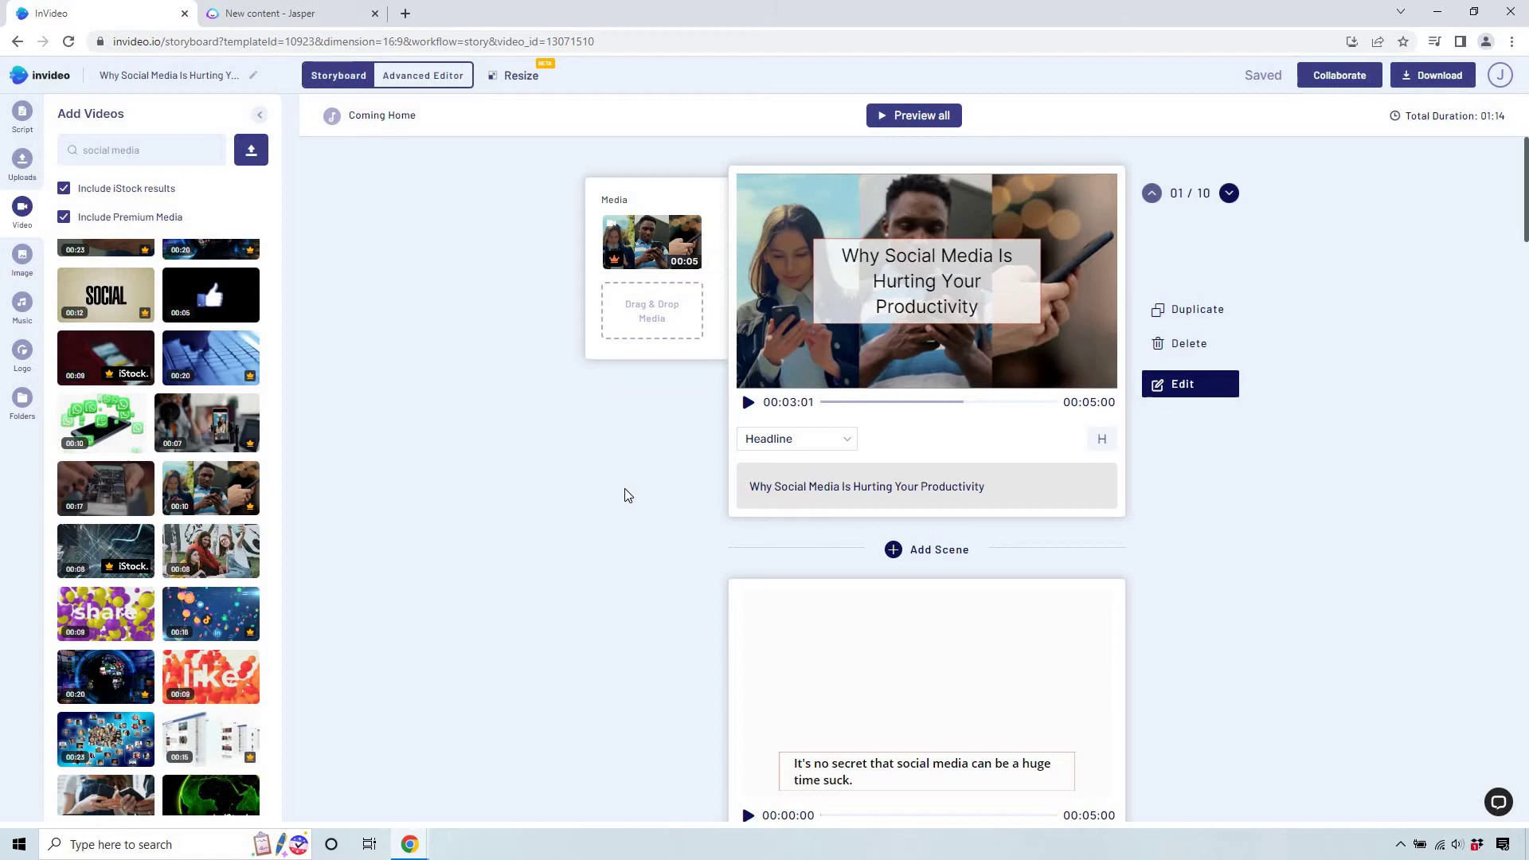
{"action": "scroll", "coordinate": [625, 495], "scroll_direction": "down", "scroll_amount": 1}
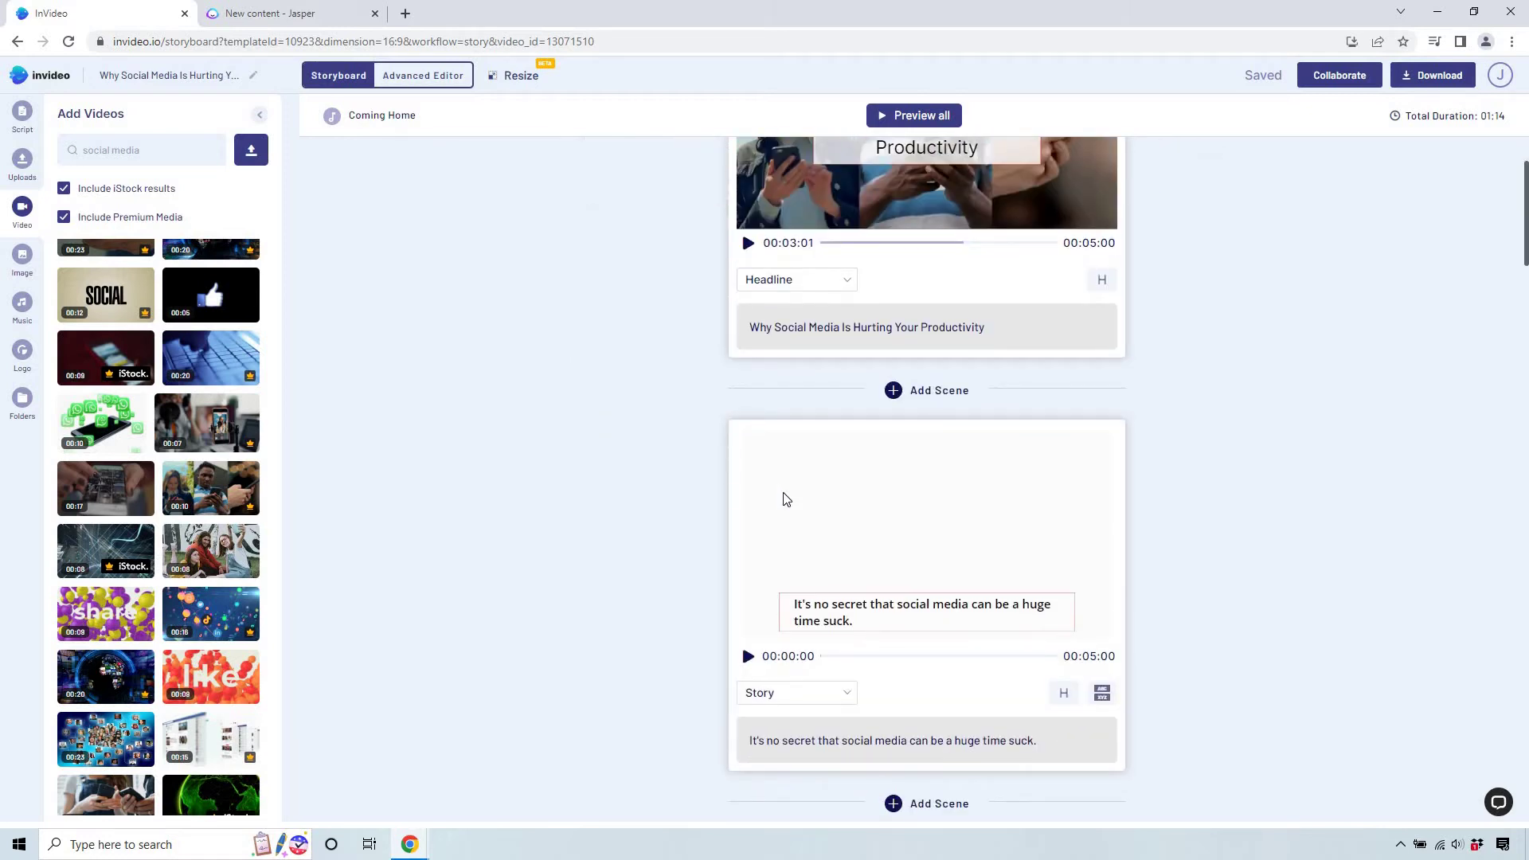
{"action": "mouse_move", "coordinate": [210, 487]}
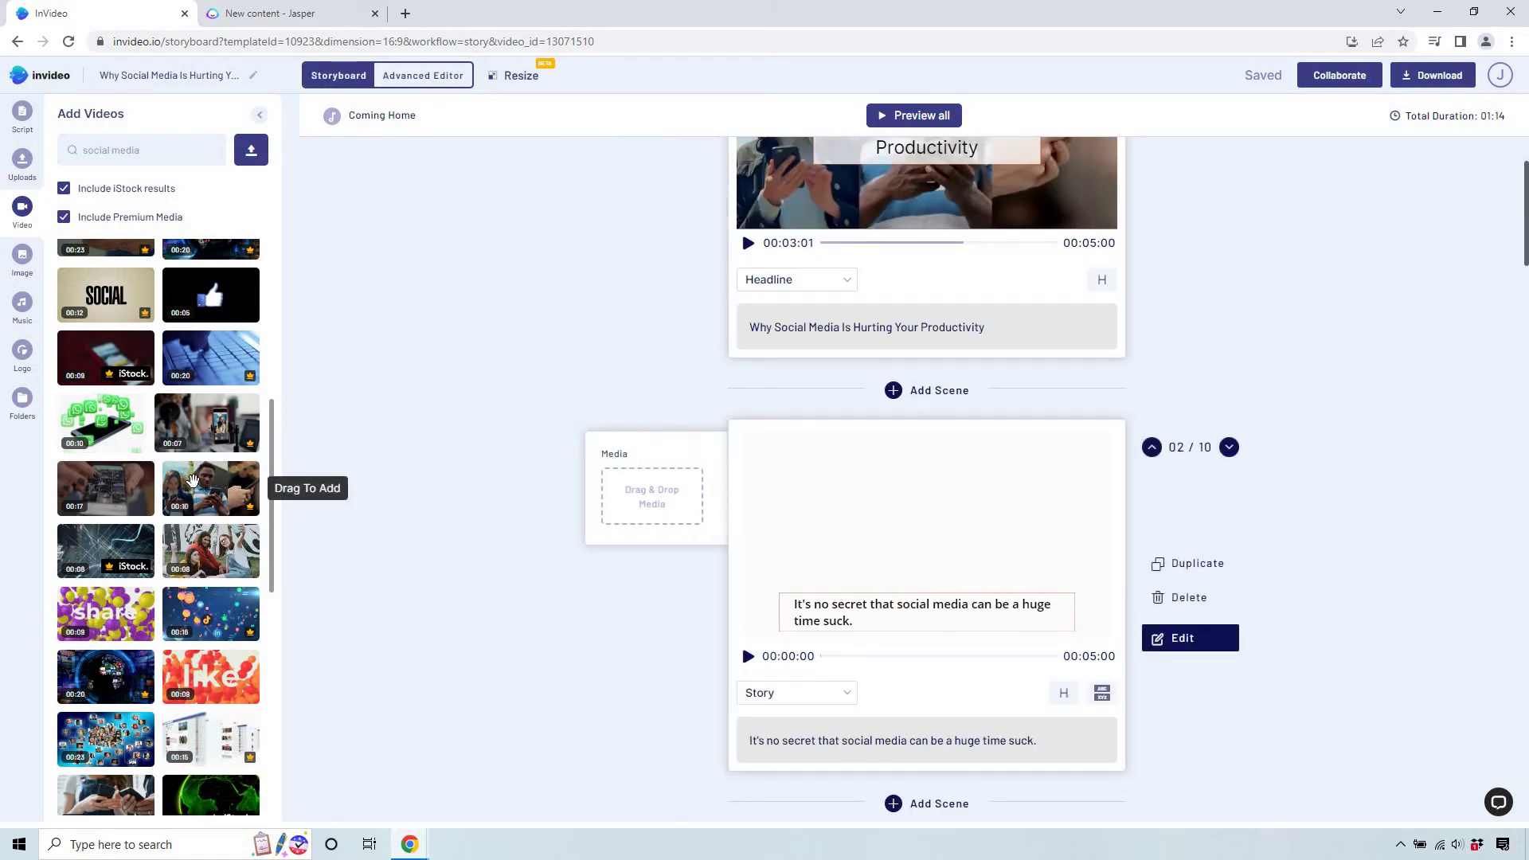
{"action": "scroll", "coordinate": [191, 478], "scroll_direction": "down", "scroll_amount": 2}
{"action": "scroll", "coordinate": [192, 478], "scroll_direction": "down", "scroll_amount": 1}
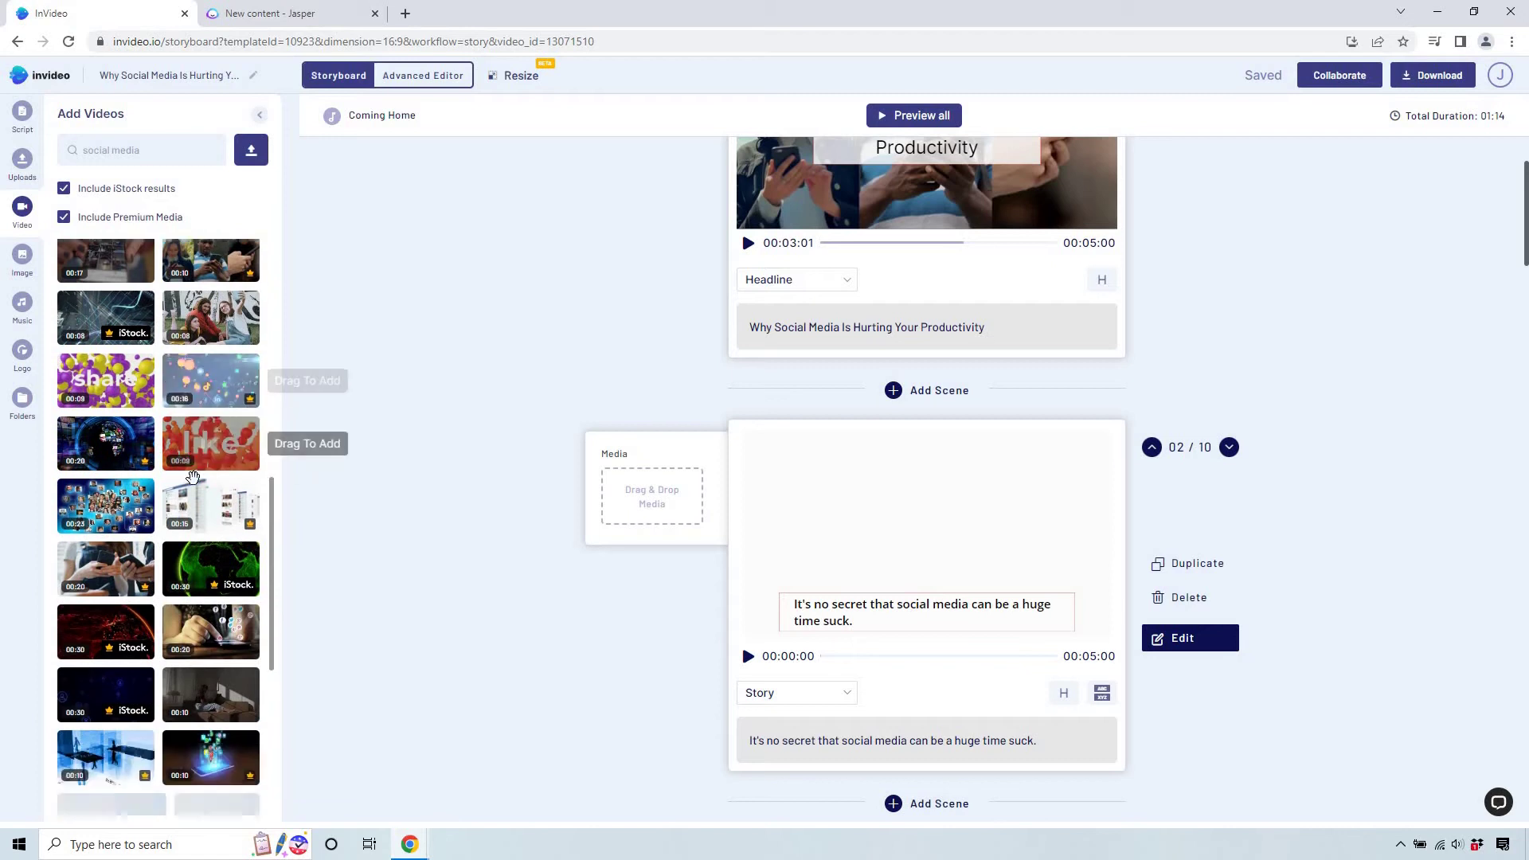
{"action": "scroll", "coordinate": [193, 477], "scroll_direction": "down", "scroll_amount": 1}
{"action": "scroll", "coordinate": [193, 477], "scroll_direction": "down", "scroll_amount": 1}
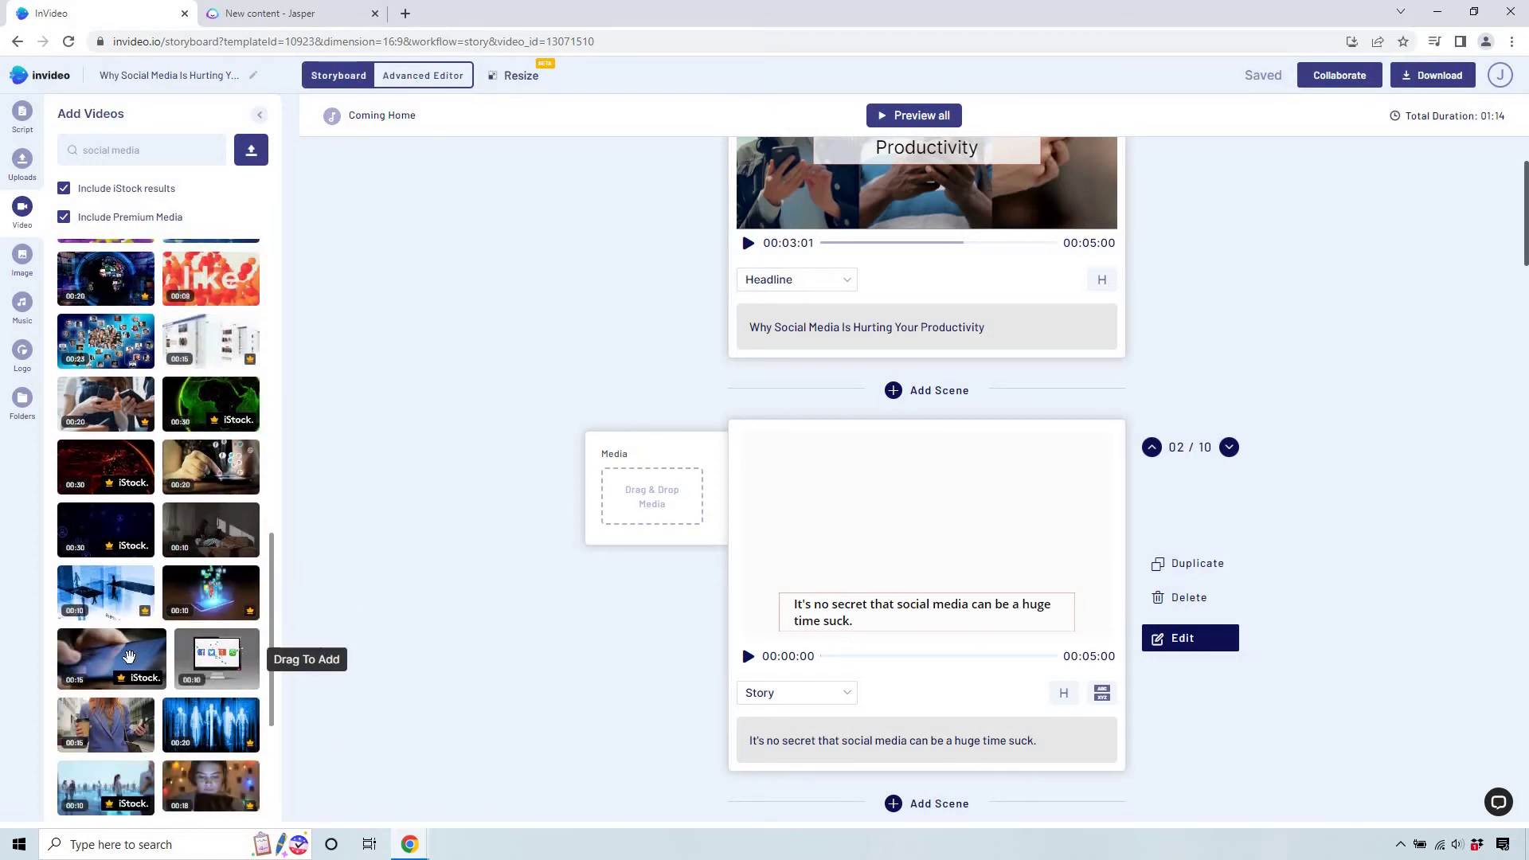
Add the phone close-up clip to scene 2, trim it to fit, and preview.
{"action": "left_click_drag", "start_coordinate": [129, 656], "coordinate": [639, 502]}
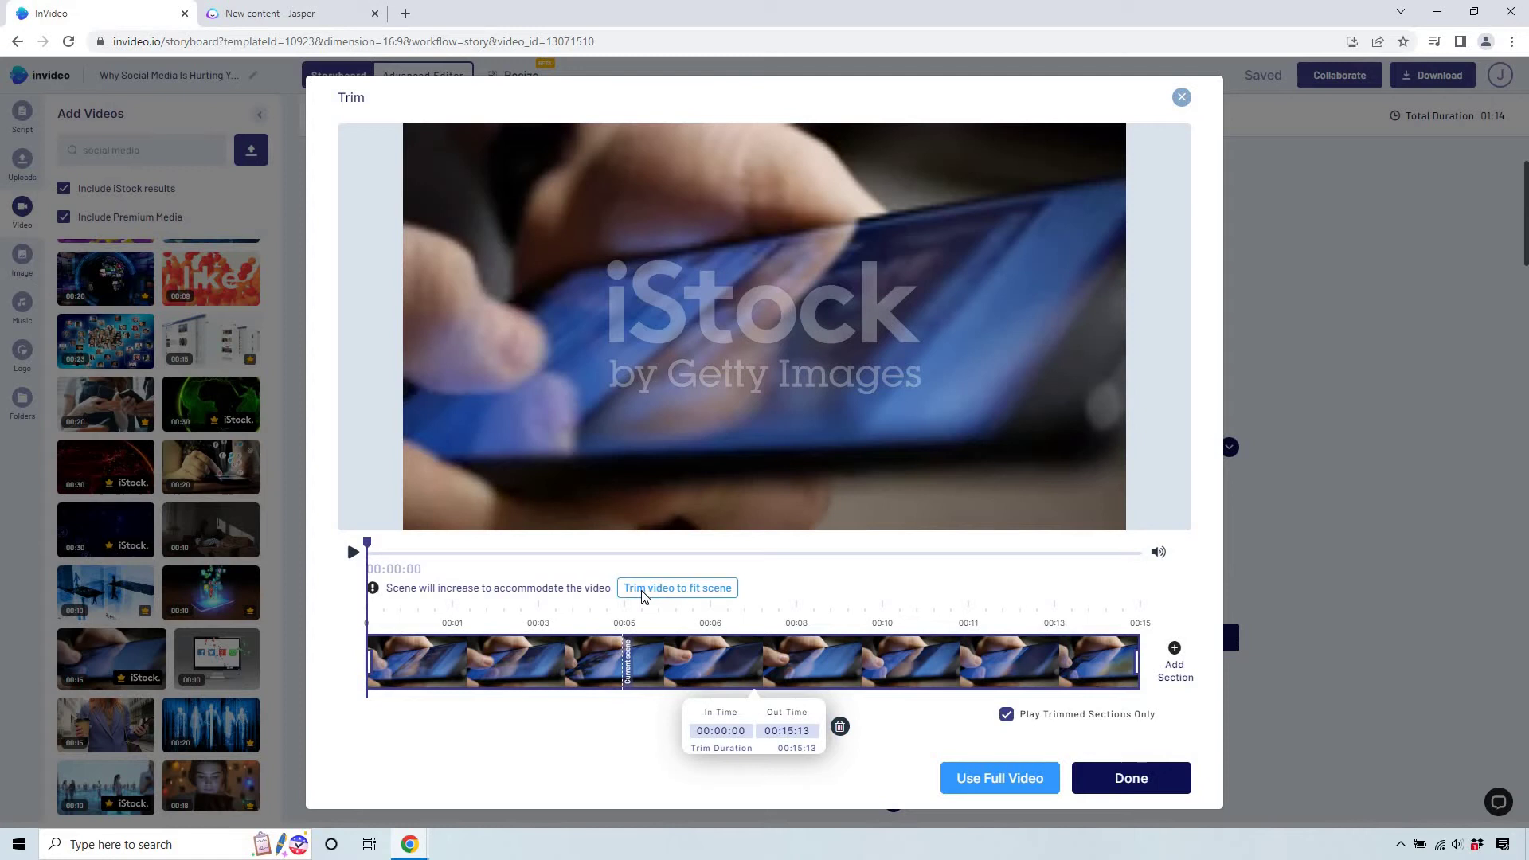
{"action": "left_click", "coordinate": [666, 594]}
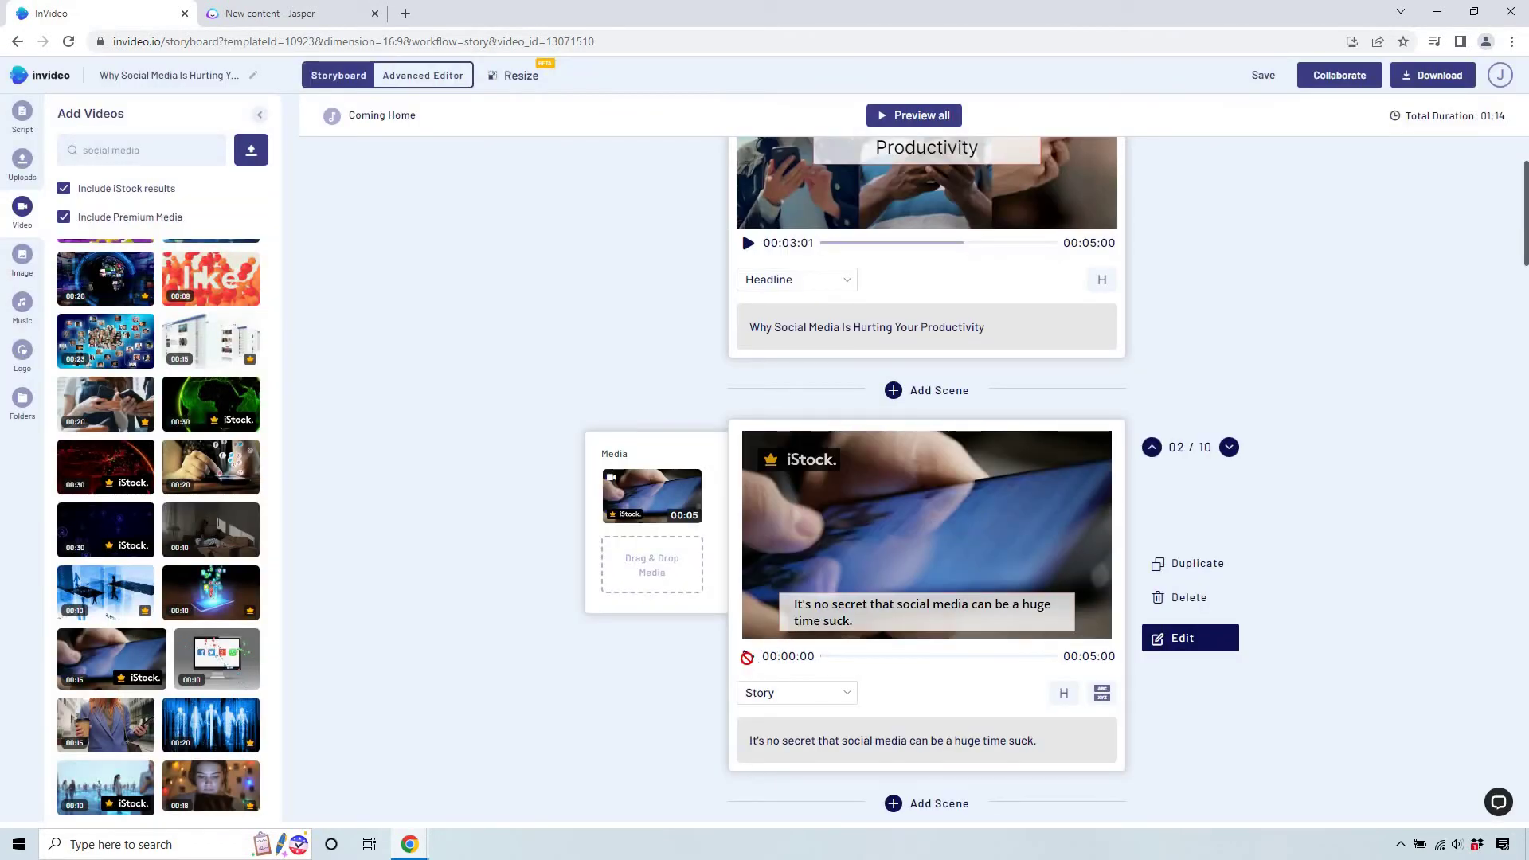
{"action": "left_click", "coordinate": [747, 656]}
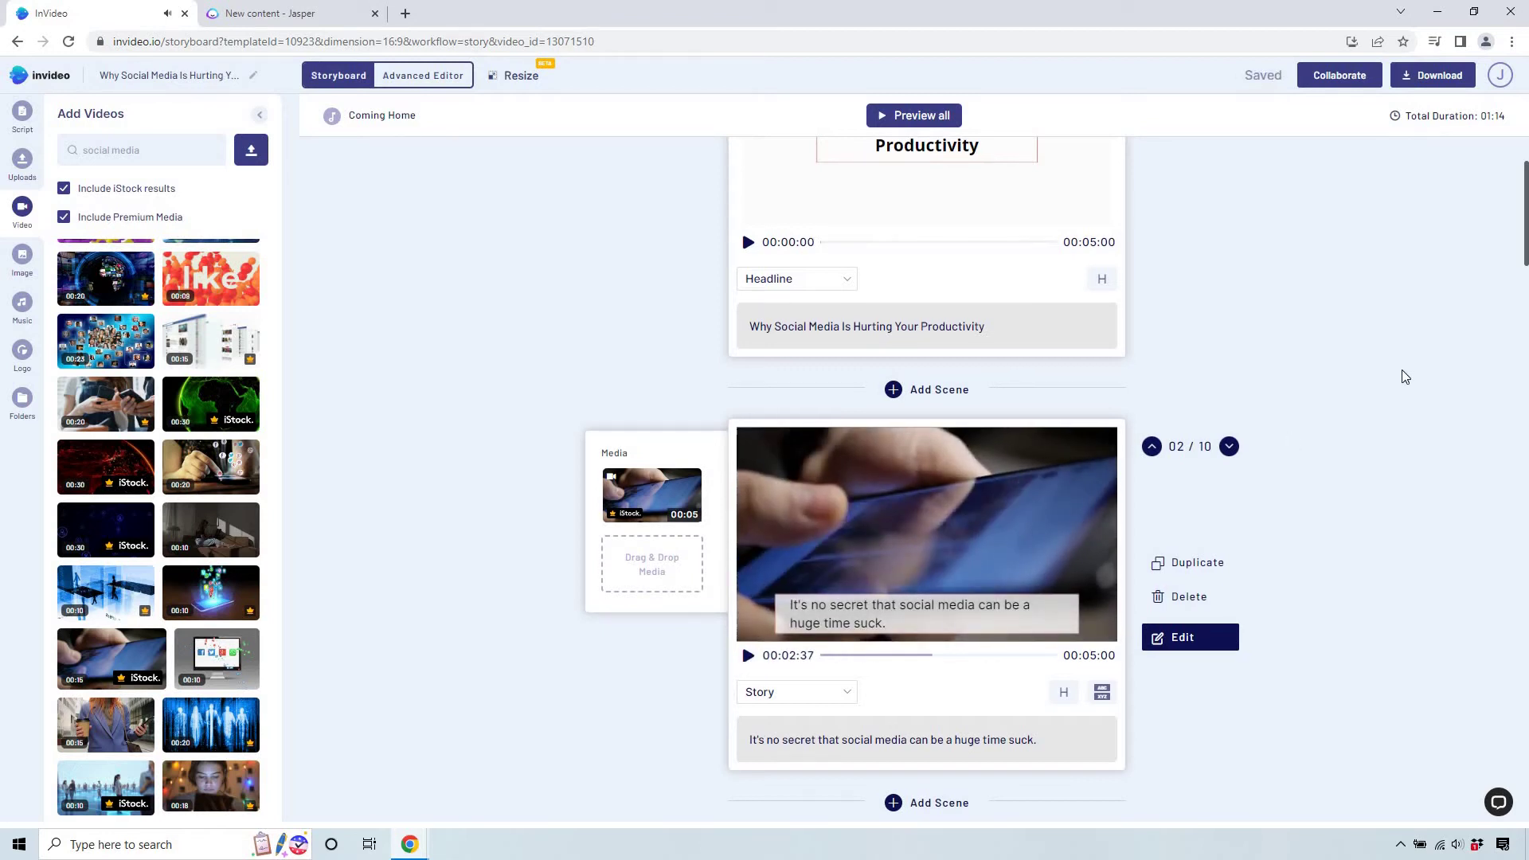
{"action": "scroll", "coordinate": [1404, 377], "scroll_direction": "down", "scroll_amount": 4}
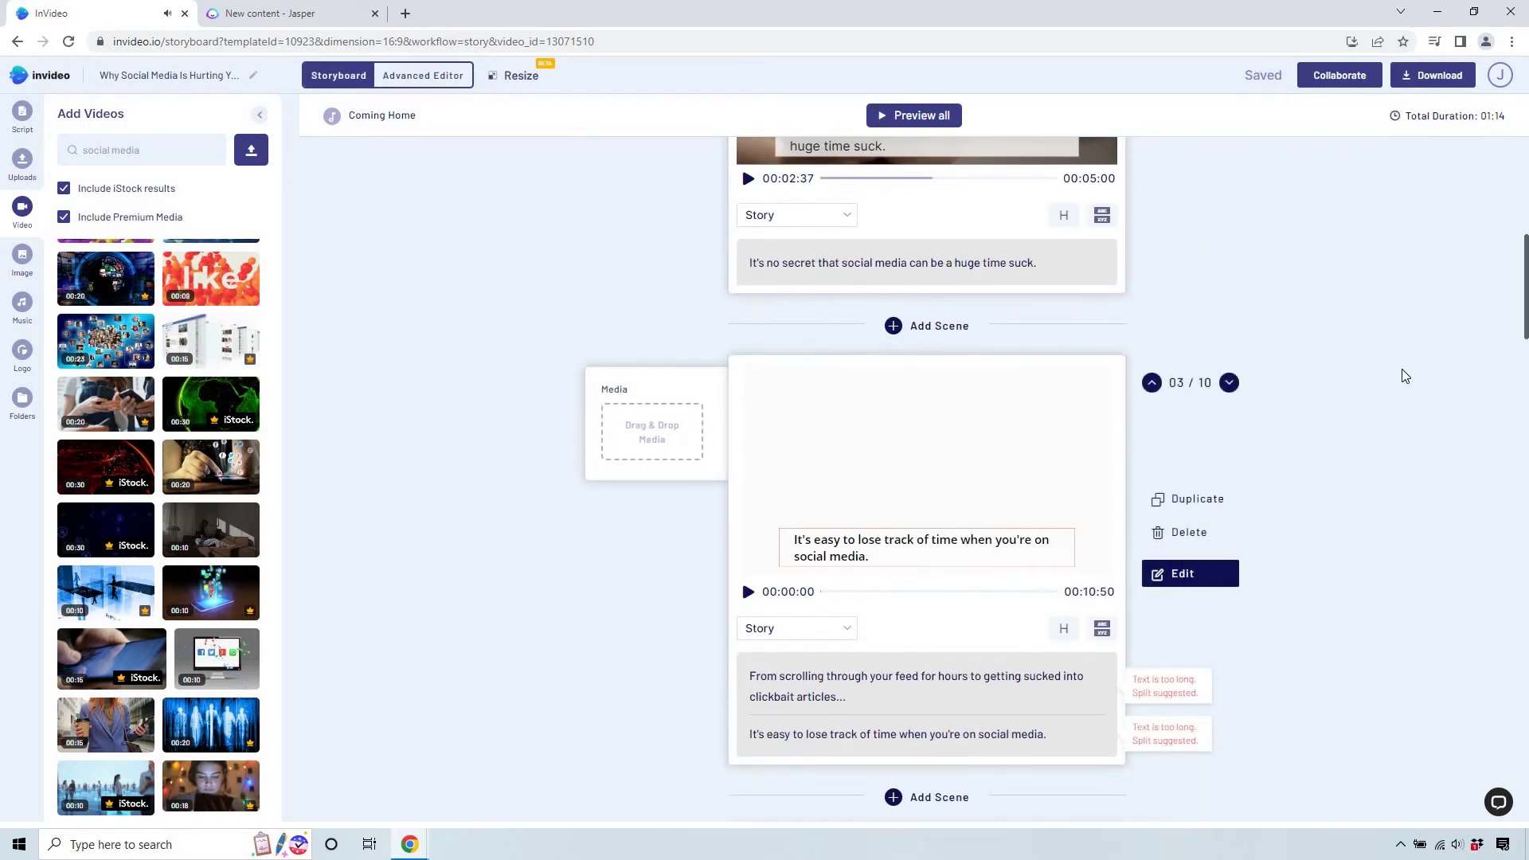
{"action": "scroll", "coordinate": [155, 478], "scroll_direction": "up", "scroll_amount": 4}
{"action": "type", "text": "time"}
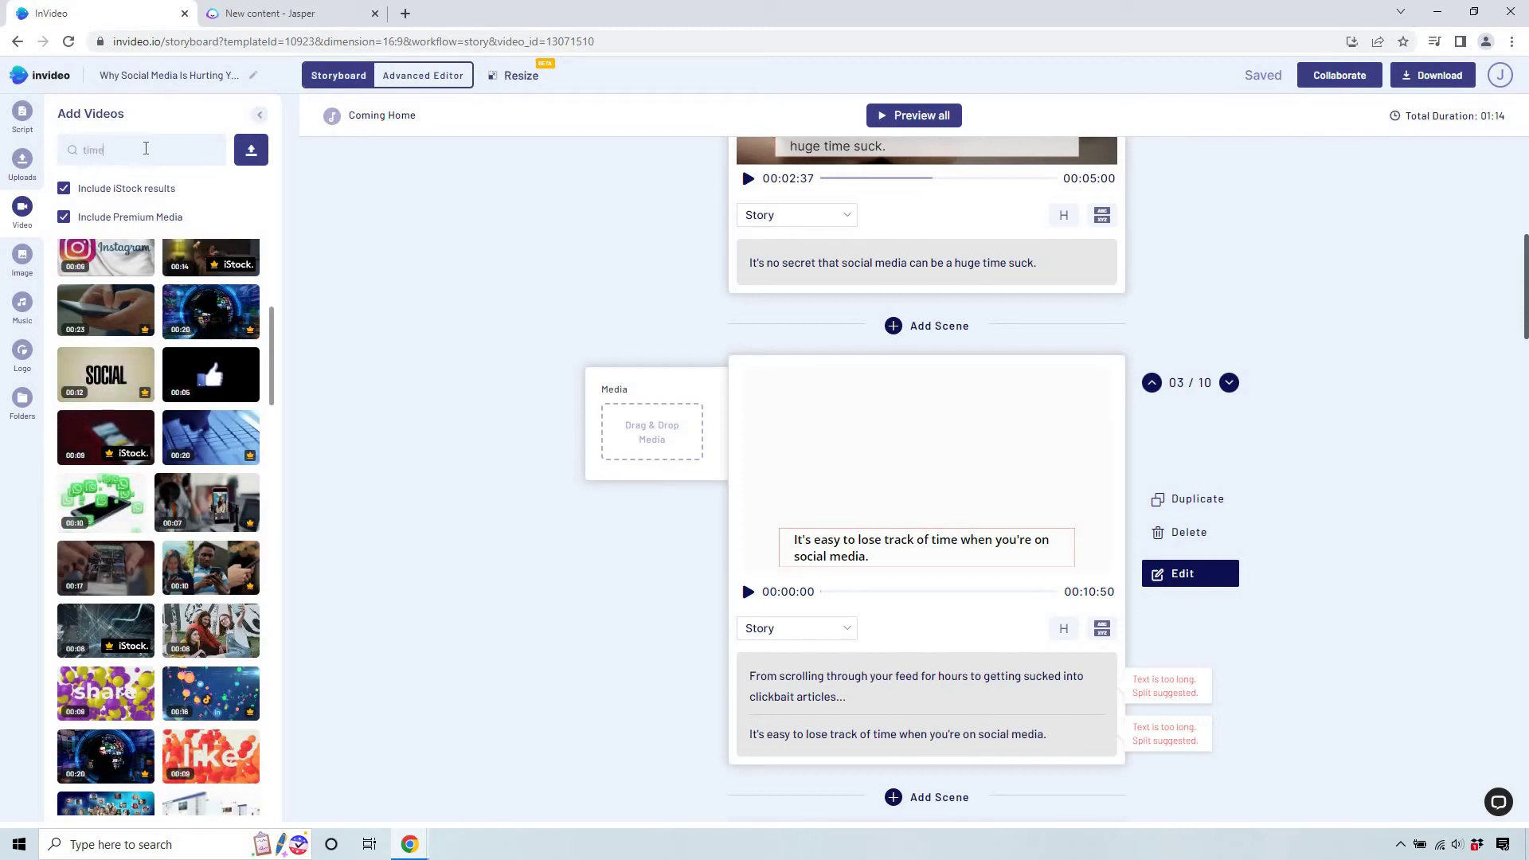
Search 'time', add a trimmed wristwatch clip to scene 3, and preview it.
{"action": "key", "text": "Return"}
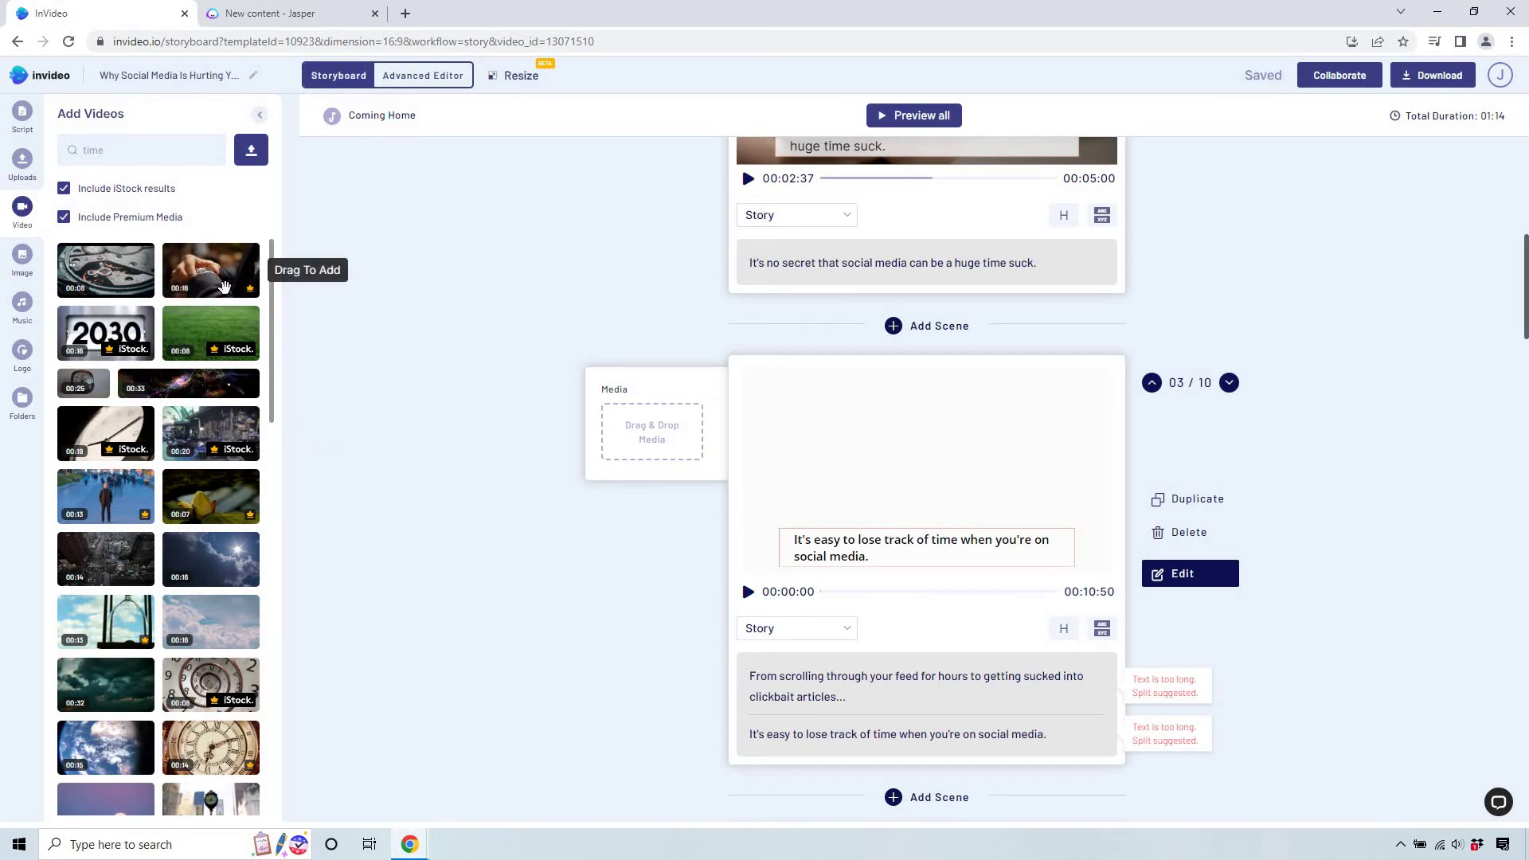
{"action": "left_click_drag", "start_coordinate": [210, 284], "coordinate": [677, 441]}
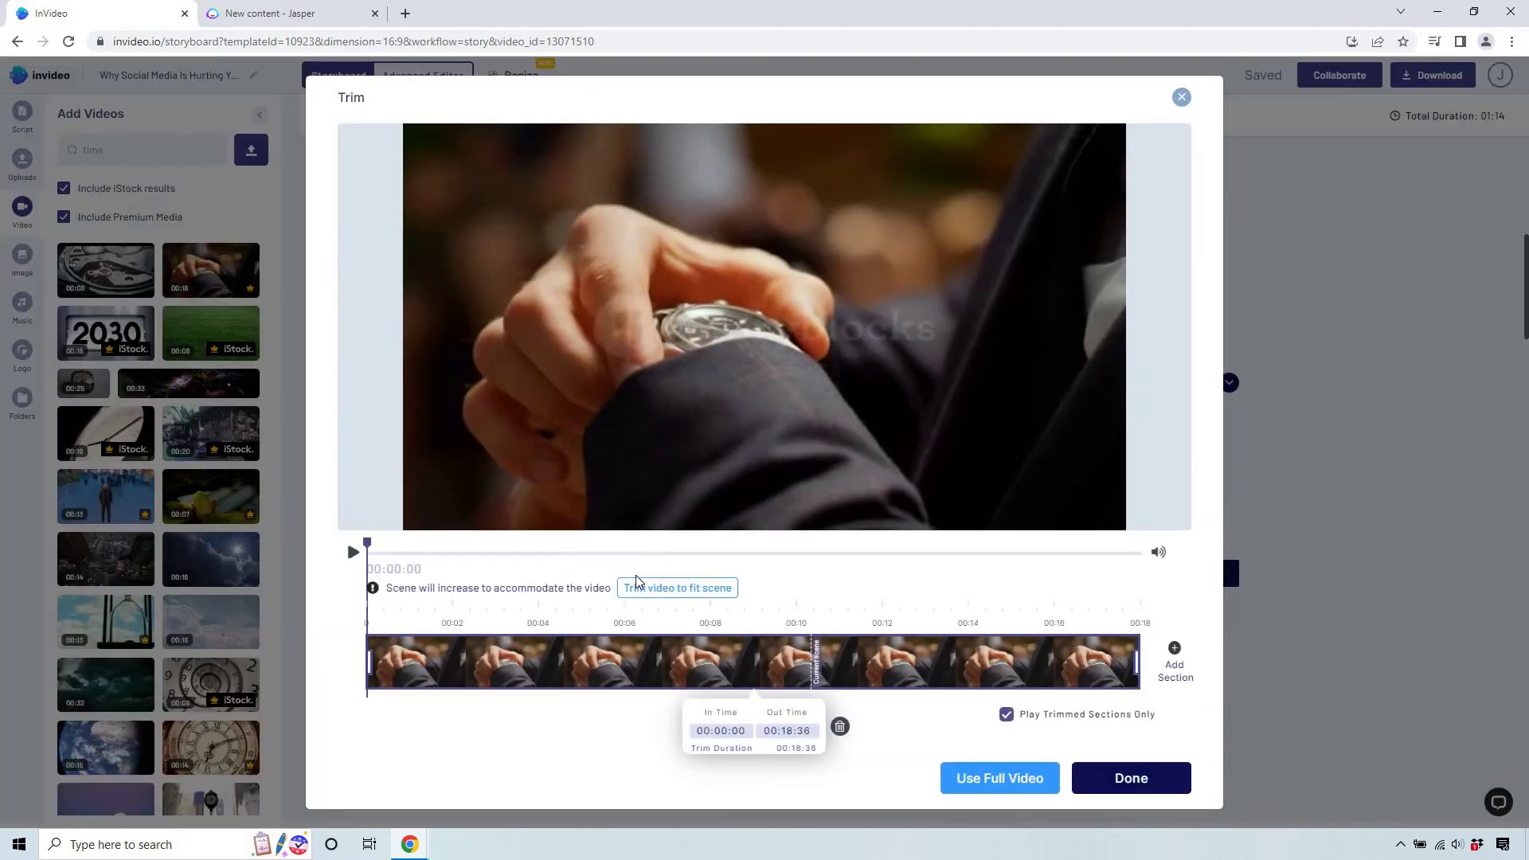
{"action": "left_click", "coordinate": [657, 588]}
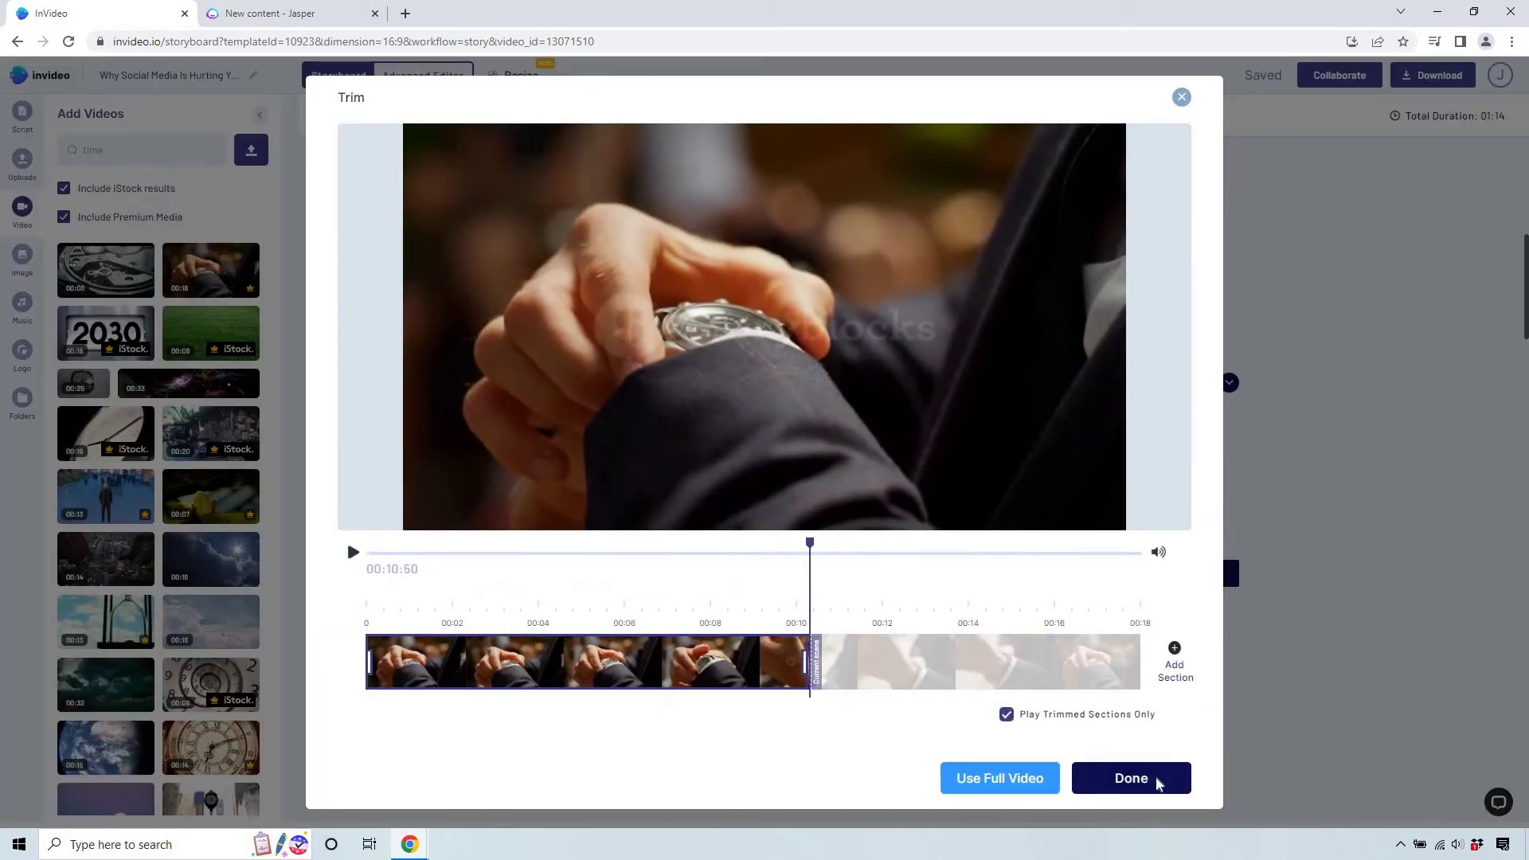
{"action": "left_click", "coordinate": [1154, 778]}
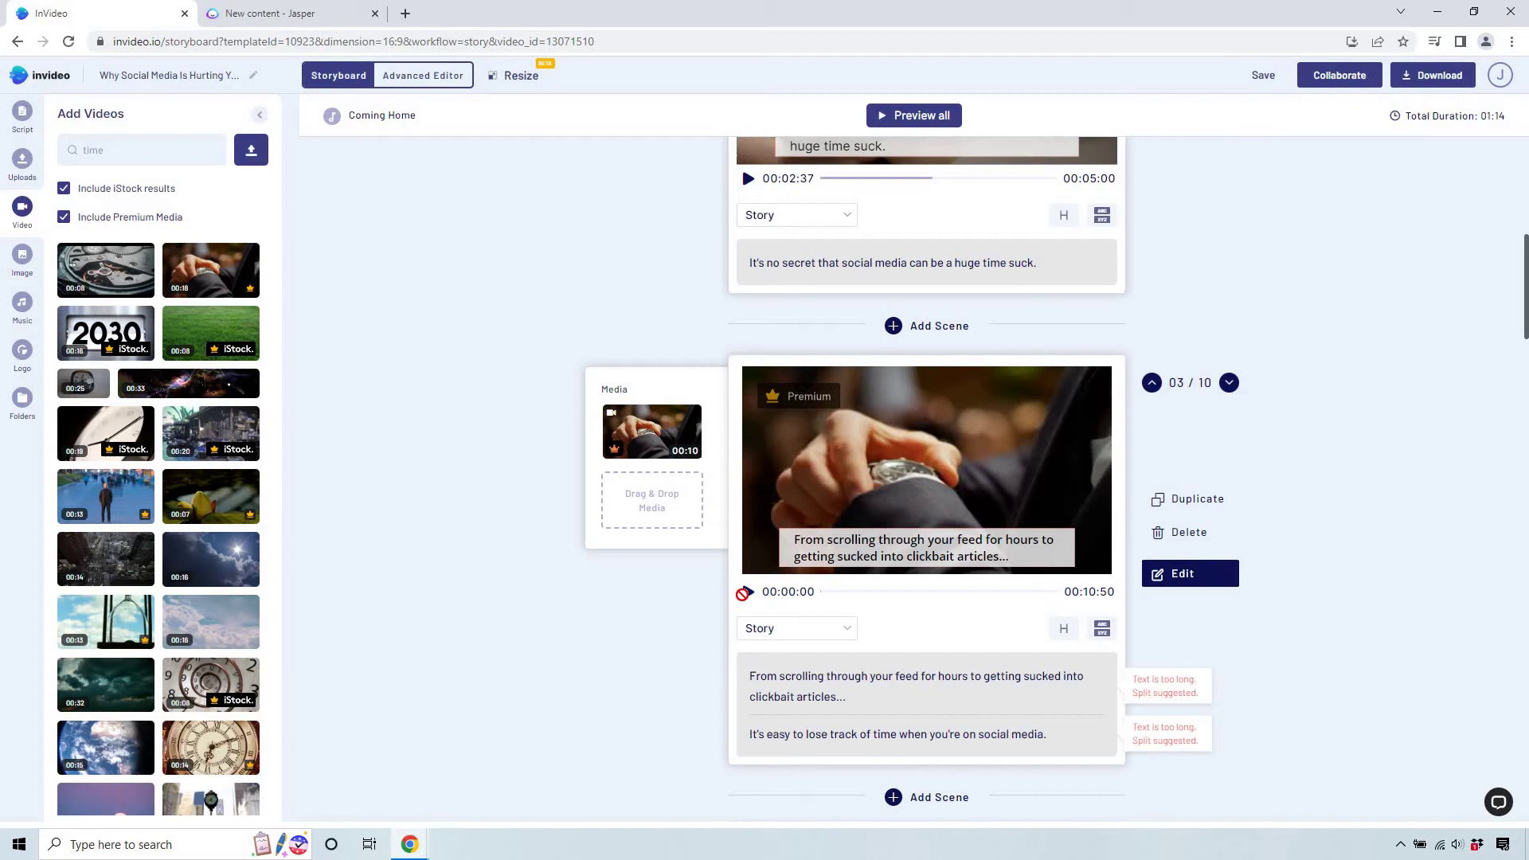
{"action": "left_click", "coordinate": [746, 592]}
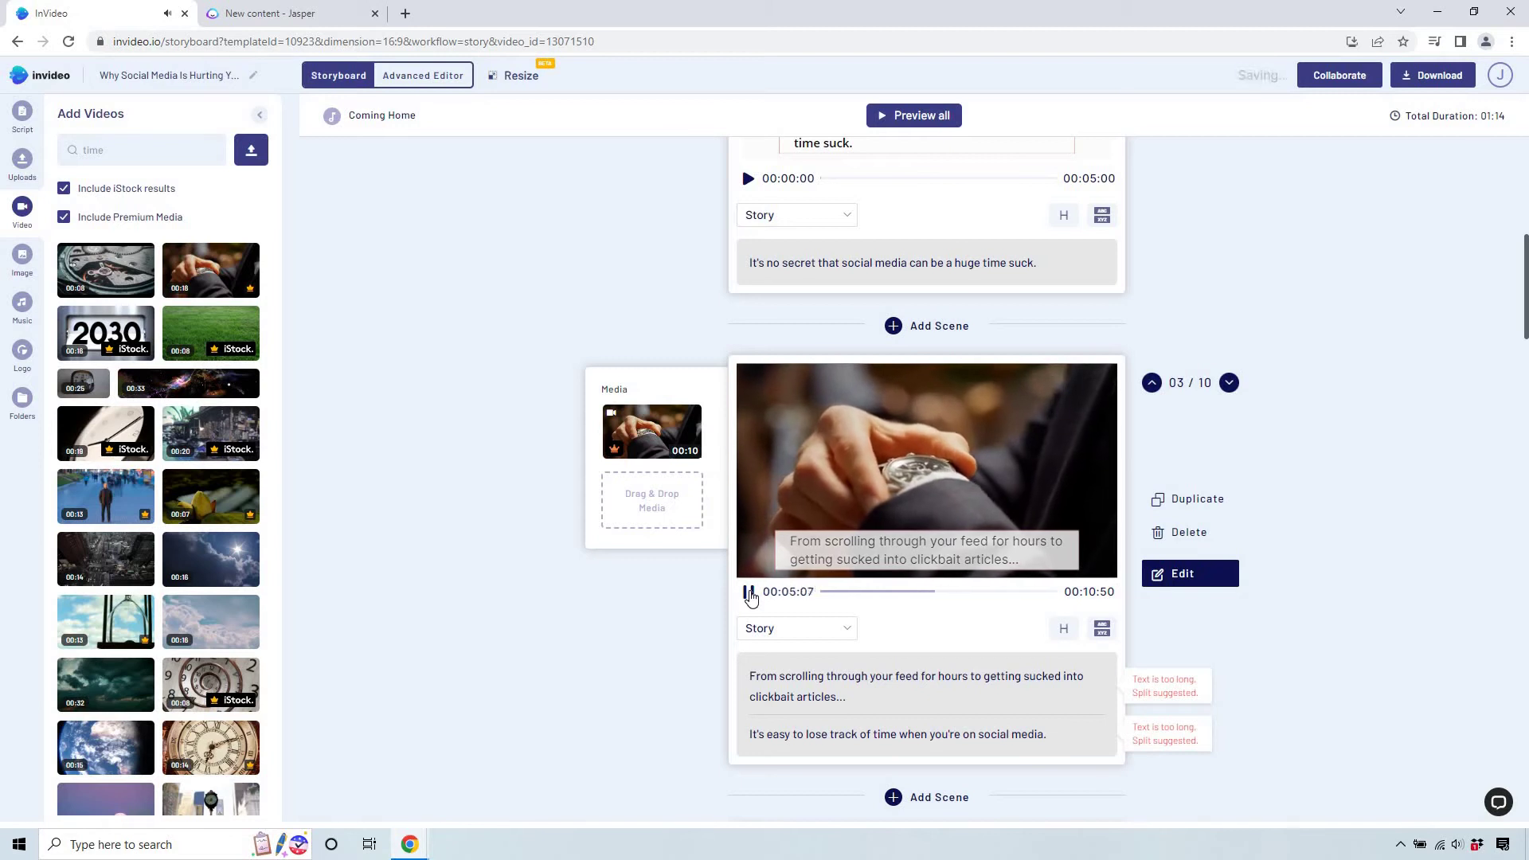
{"action": "left_click", "coordinate": [879, 525]}
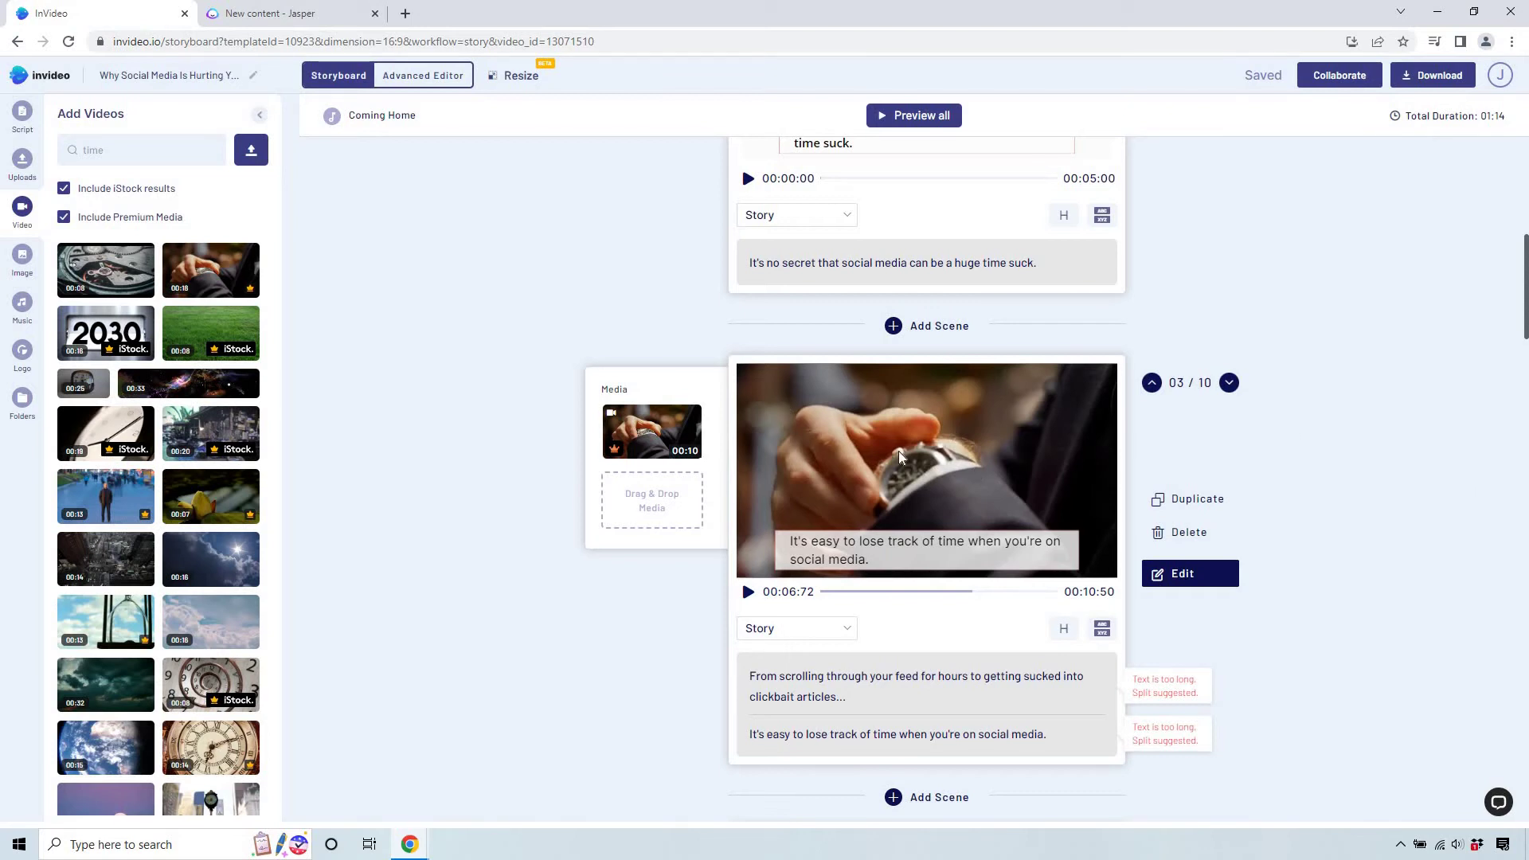
{"action": "scroll", "coordinate": [1422, 396], "scroll_direction": "down", "scroll_amount": 4}
{"action": "type", "text": "problem"}
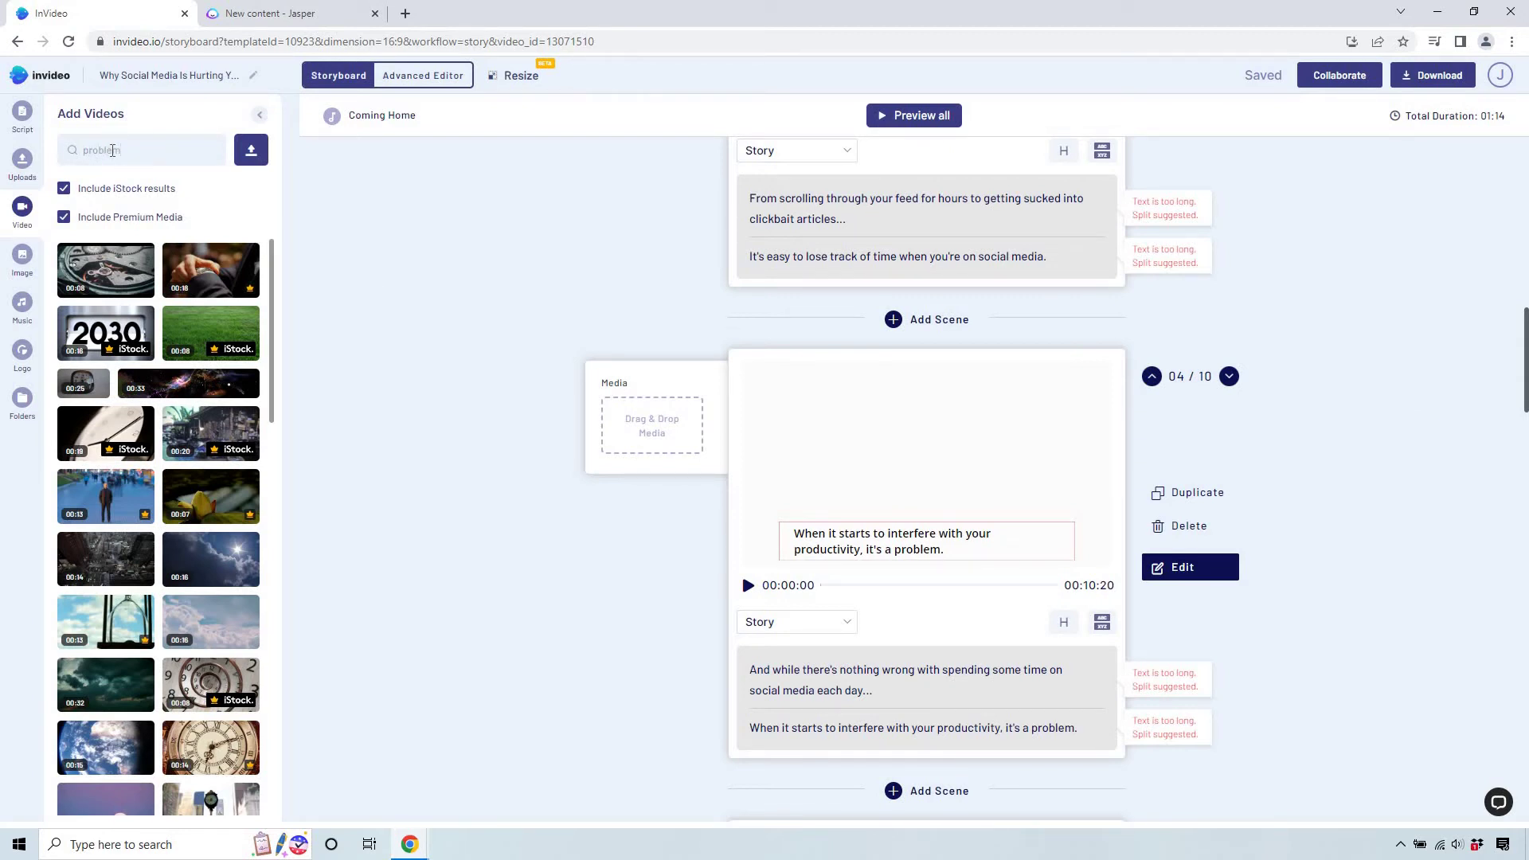
Search 'problem', add a trimmed man-on-street clip to scene 4, and preview it.
{"action": "key", "text": "Return"}
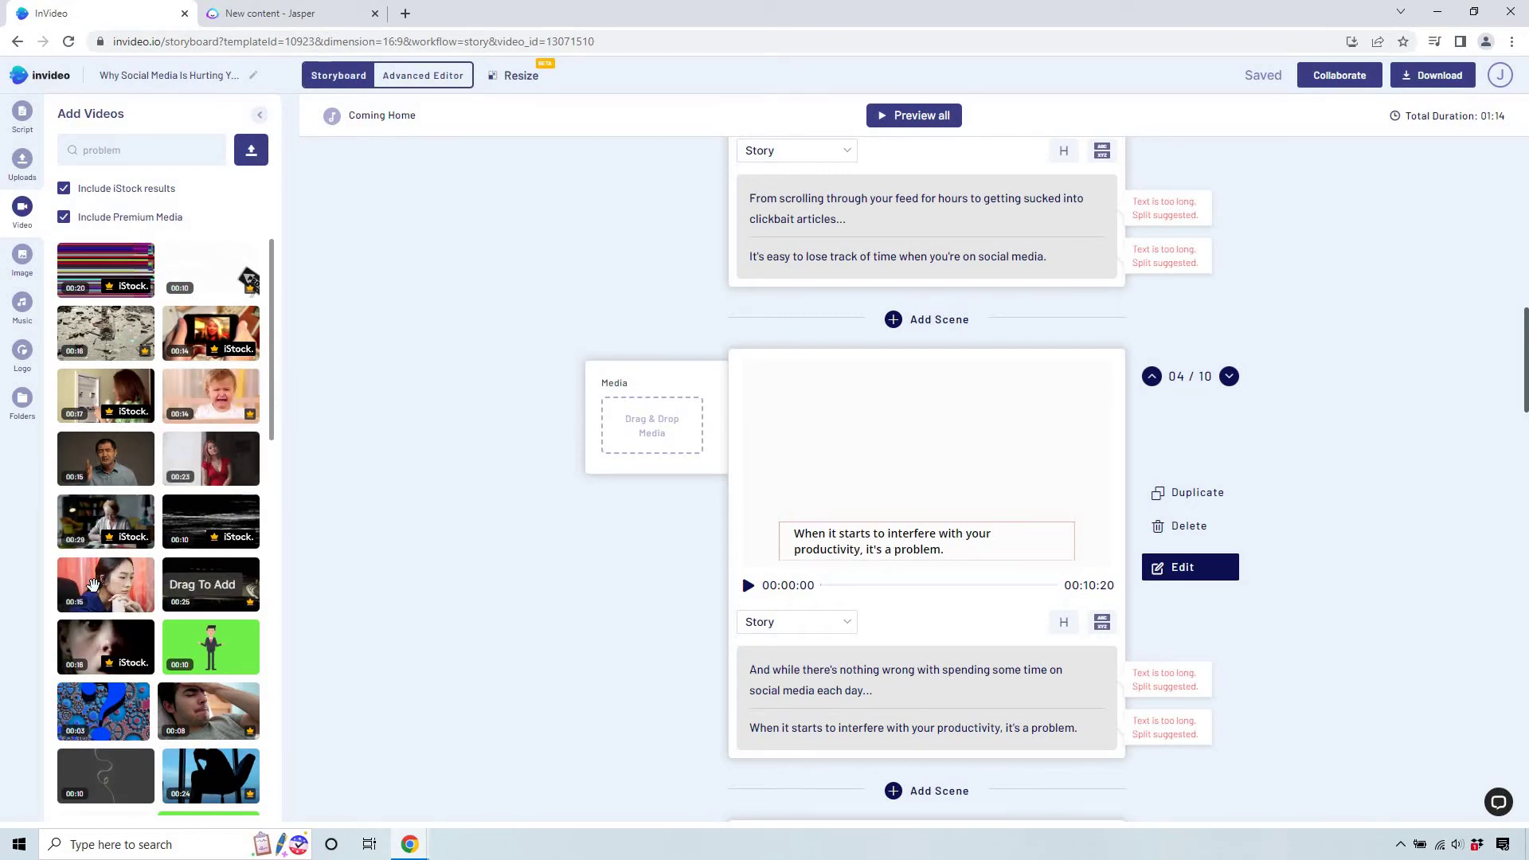
{"action": "scroll", "coordinate": [212, 447], "scroll_direction": "down", "scroll_amount": 2}
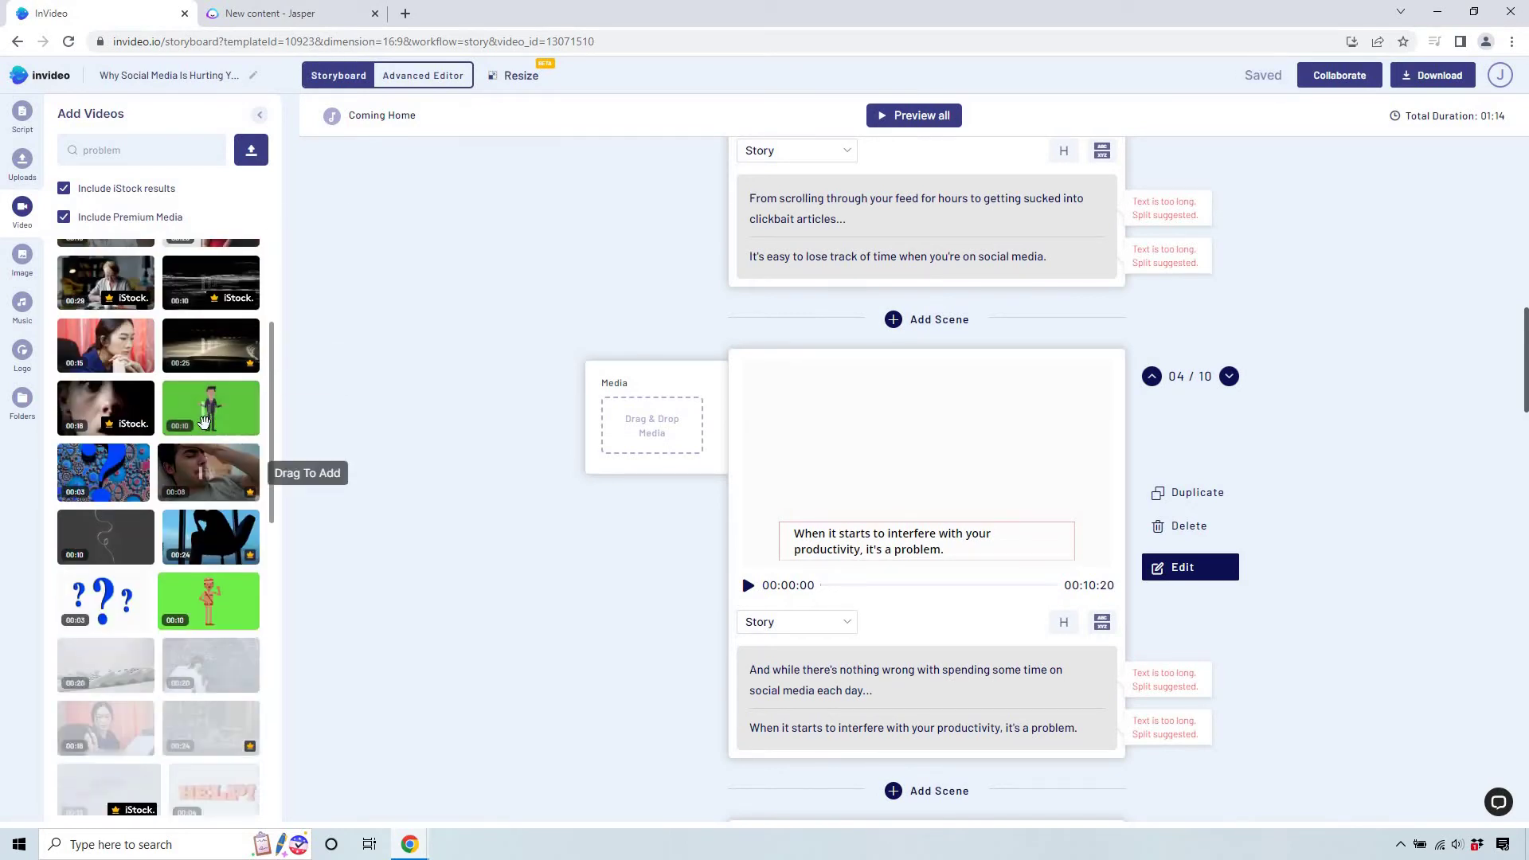
{"action": "scroll", "coordinate": [205, 452], "scroll_direction": "down", "scroll_amount": 2}
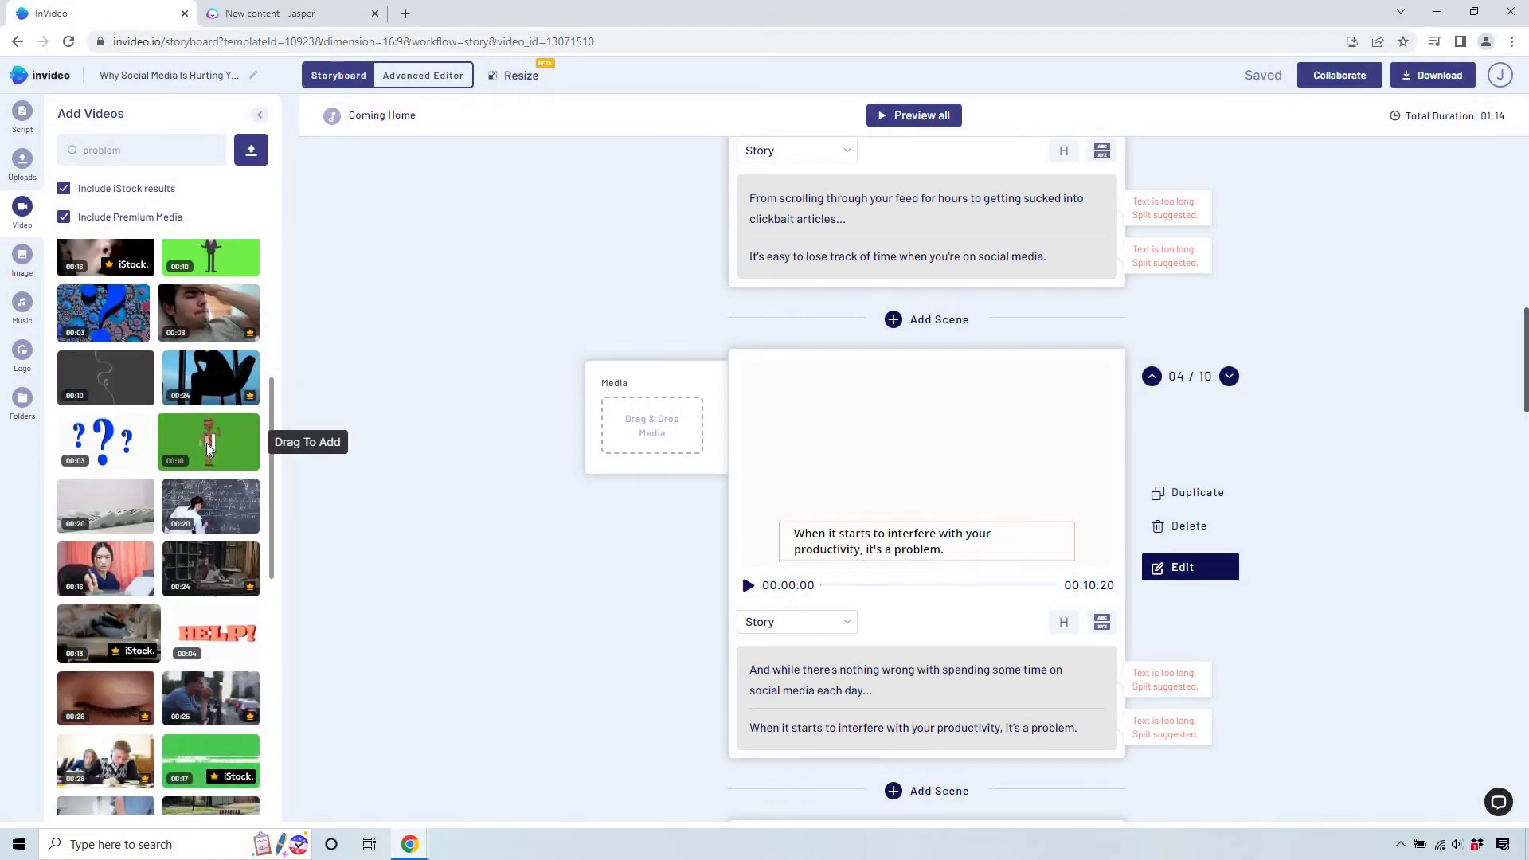
{"action": "scroll", "coordinate": [206, 460], "scroll_direction": "down", "scroll_amount": 1}
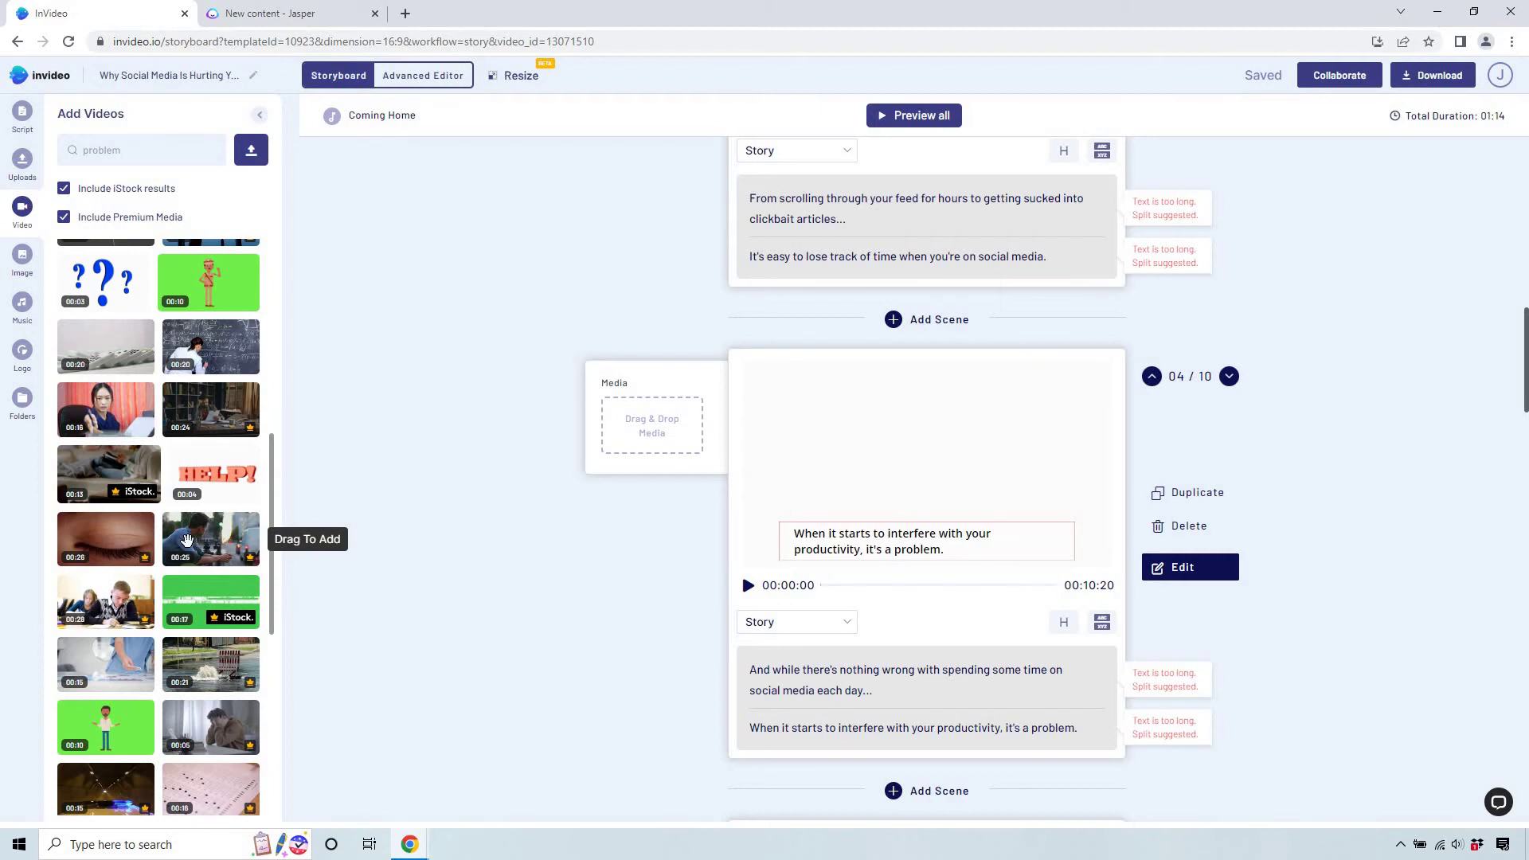
{"action": "left_click_drag", "start_coordinate": [186, 539], "coordinate": [645, 425]}
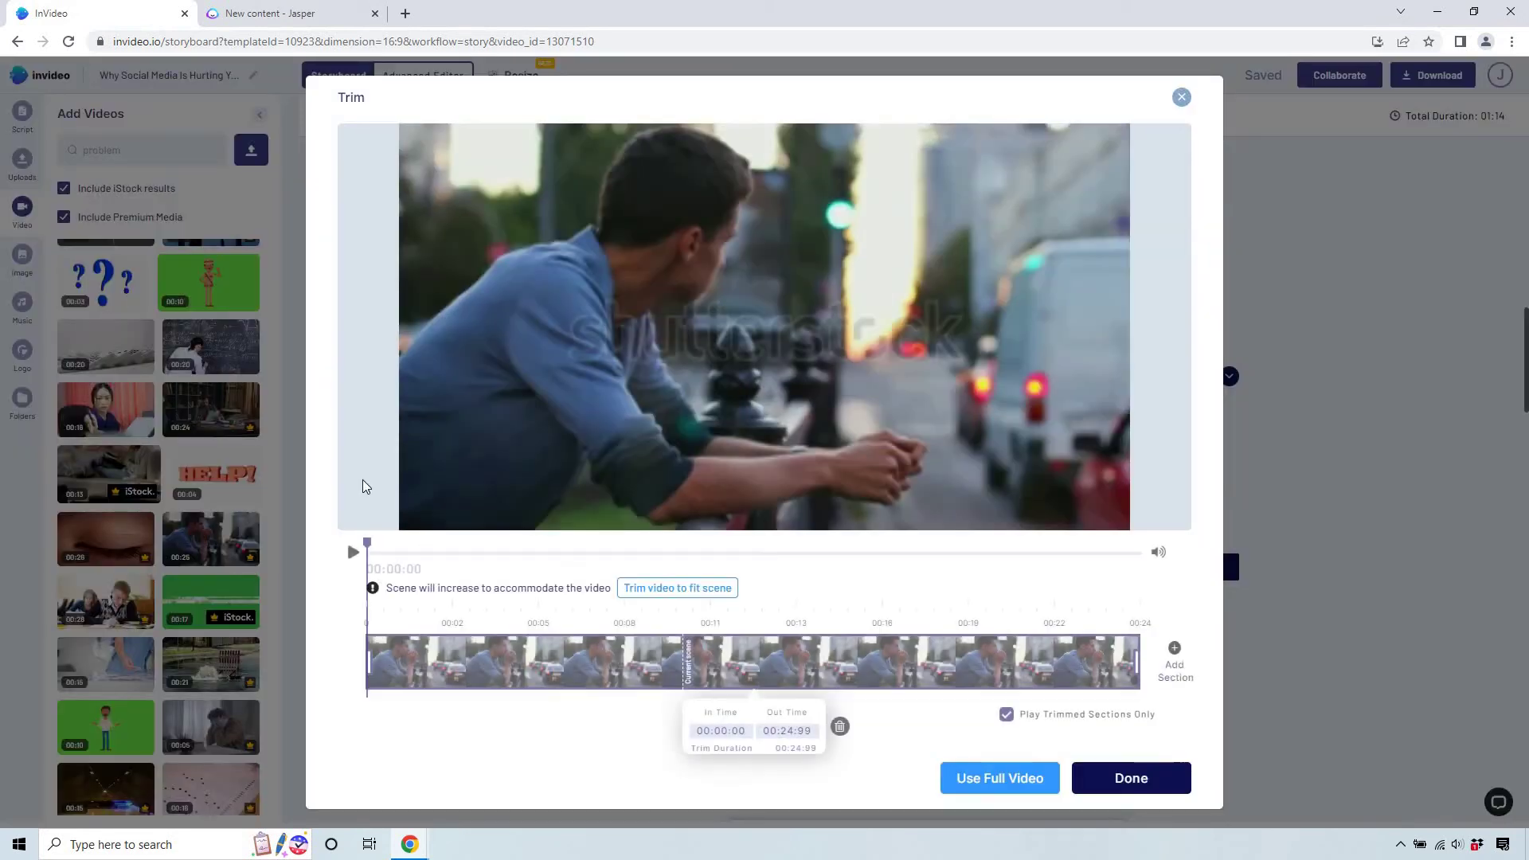
{"action": "left_click", "coordinate": [670, 591]}
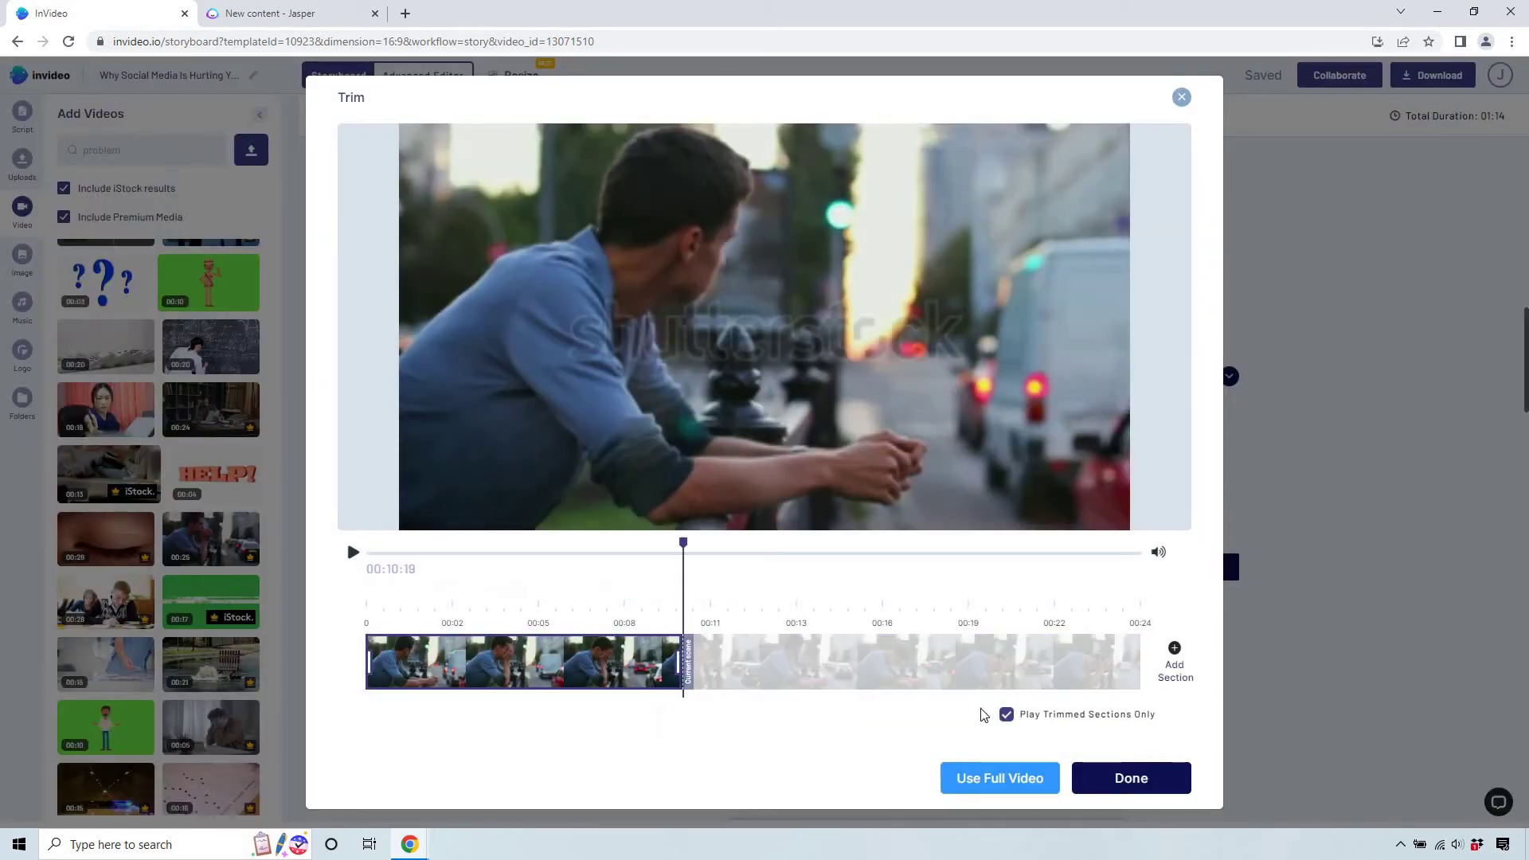
{"action": "left_click", "coordinate": [1123, 778]}
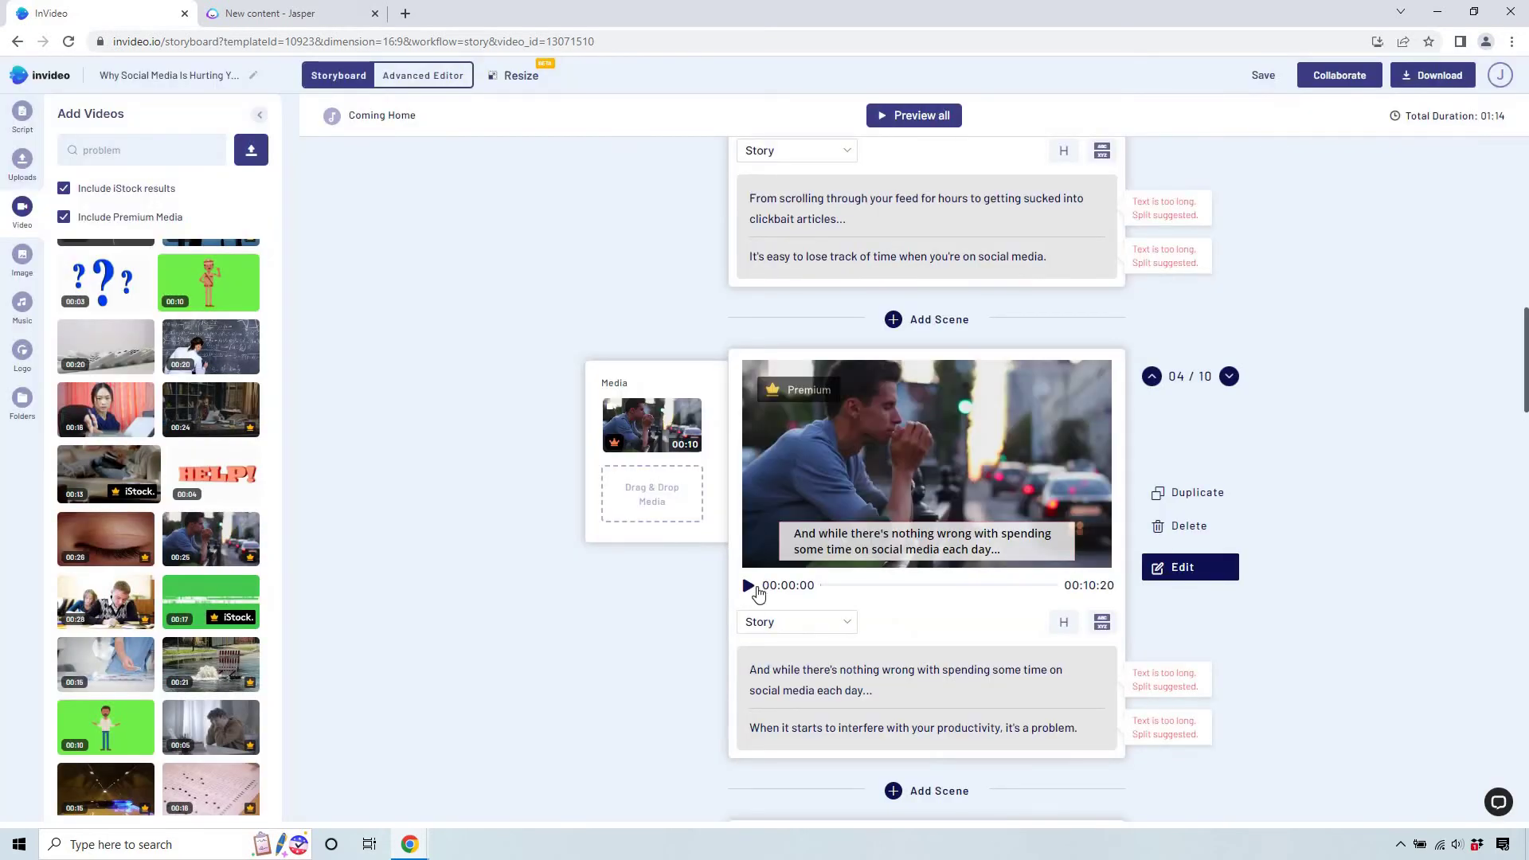
{"action": "left_click", "coordinate": [748, 586]}
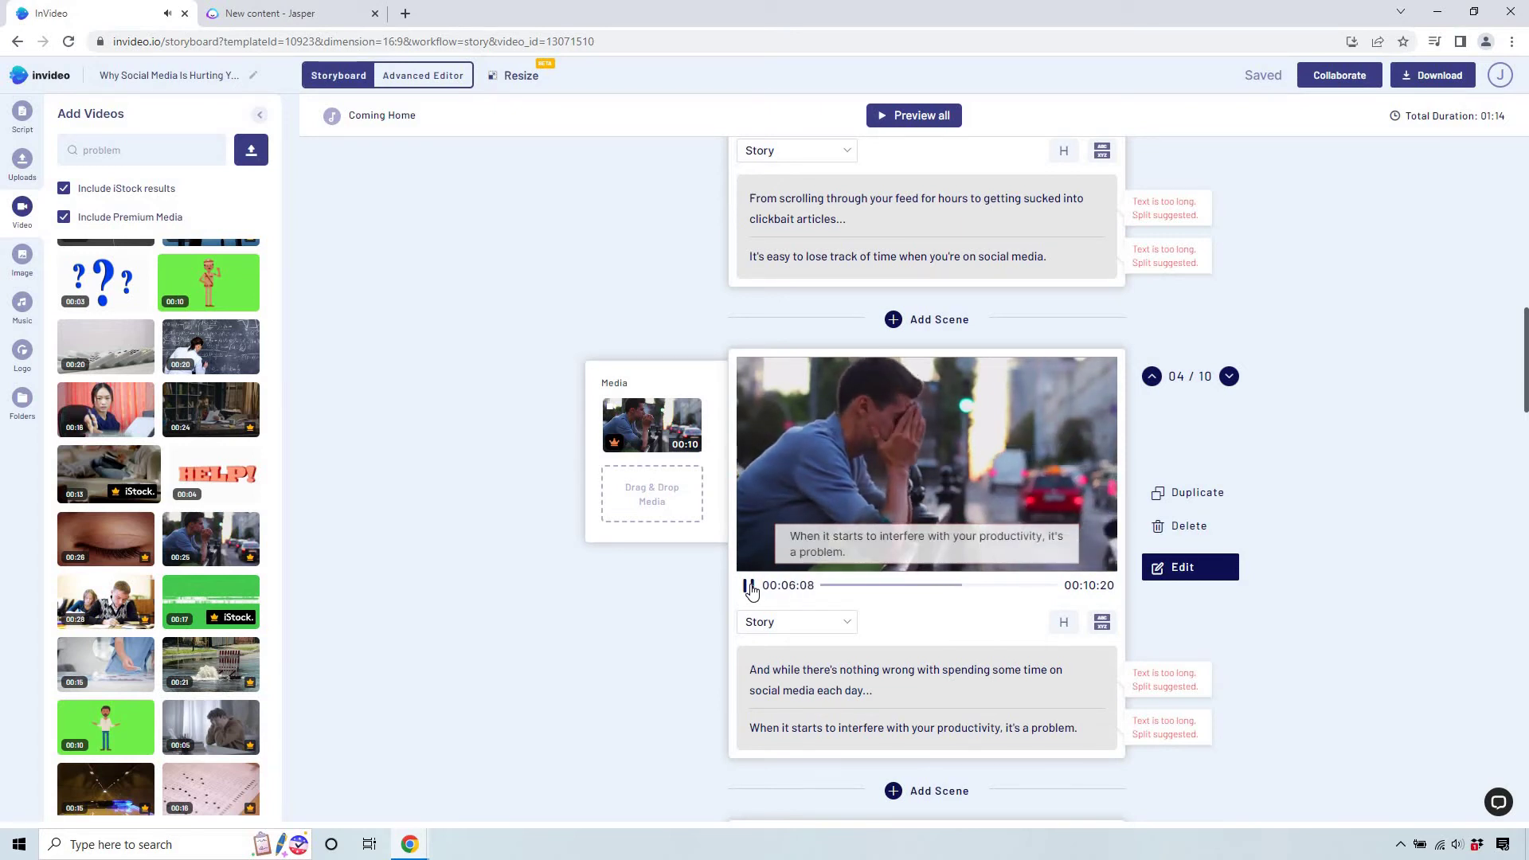
{"action": "left_click", "coordinate": [748, 587]}
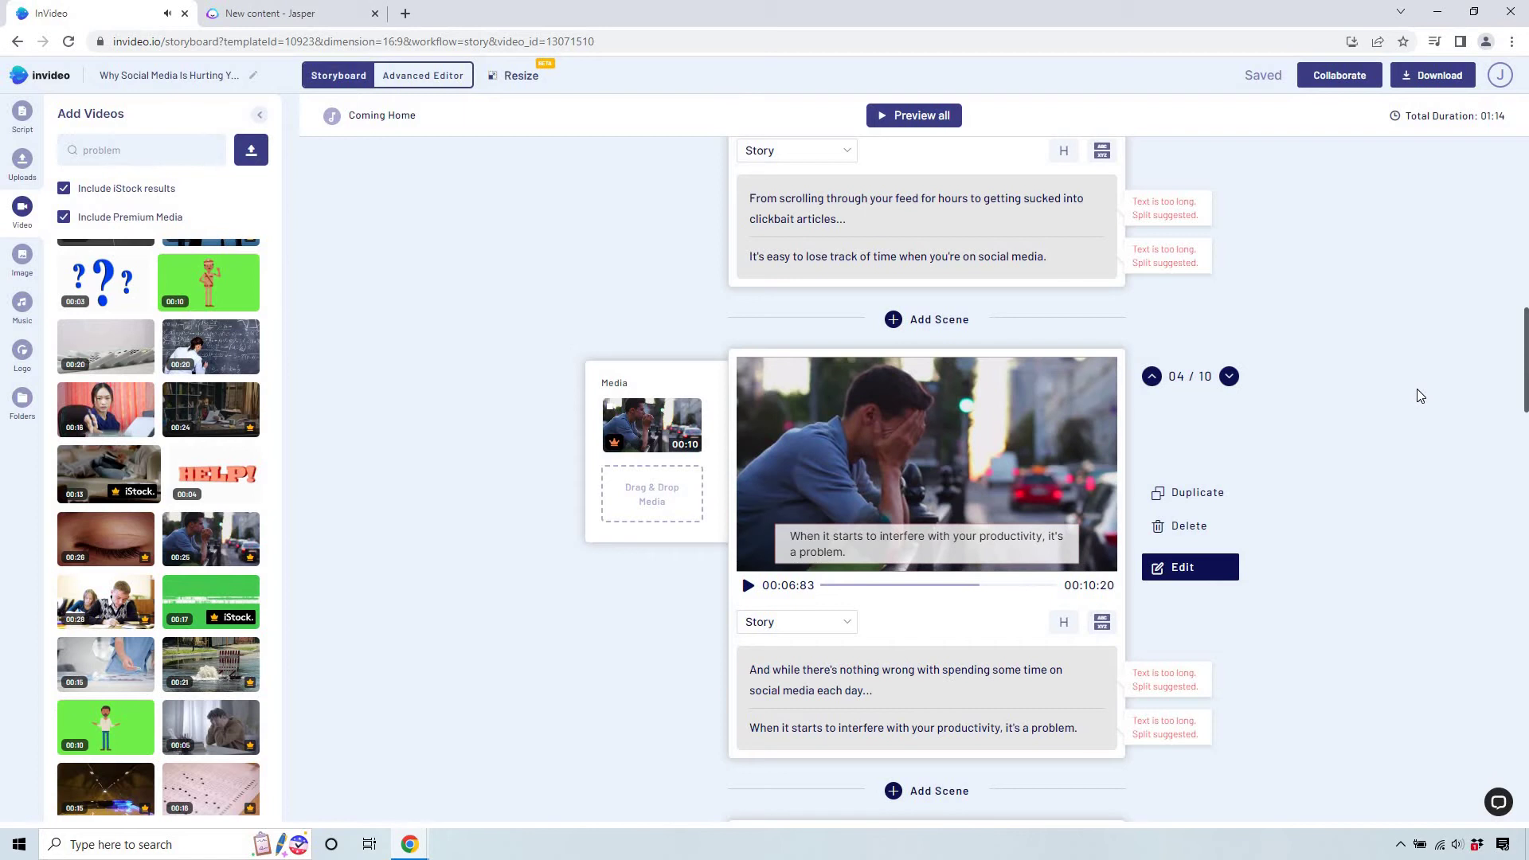
{"action": "scroll", "coordinate": [1268, 304], "scroll_direction": "down", "scroll_amount": 2}
{"action": "scroll", "coordinate": [1367, 346], "scroll_direction": "down", "scroll_amount": 2}
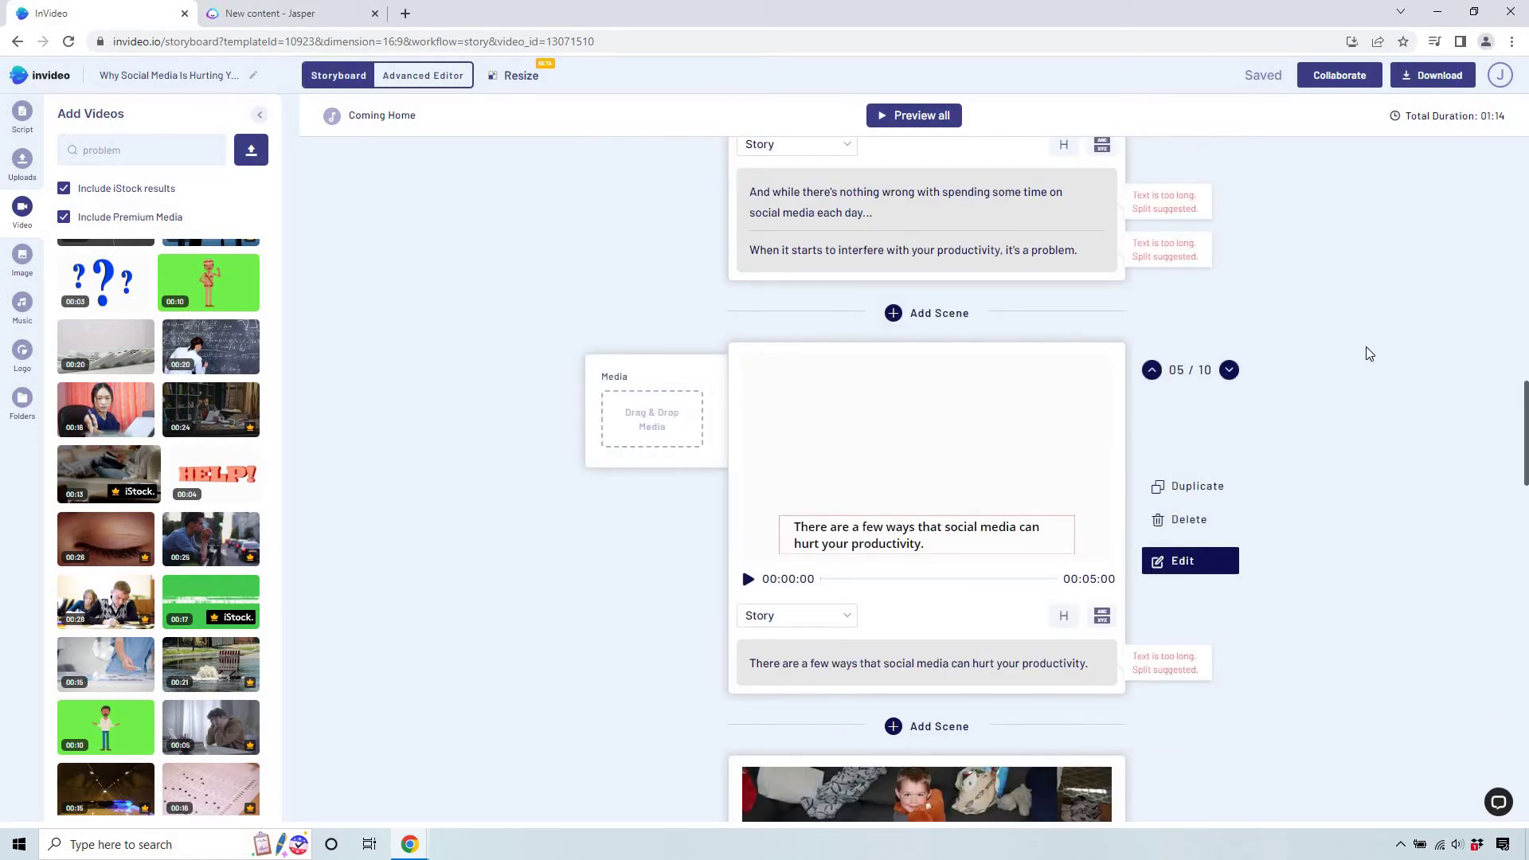
{"action": "scroll", "coordinate": [1366, 351], "scroll_direction": "down", "scroll_amount": 2}
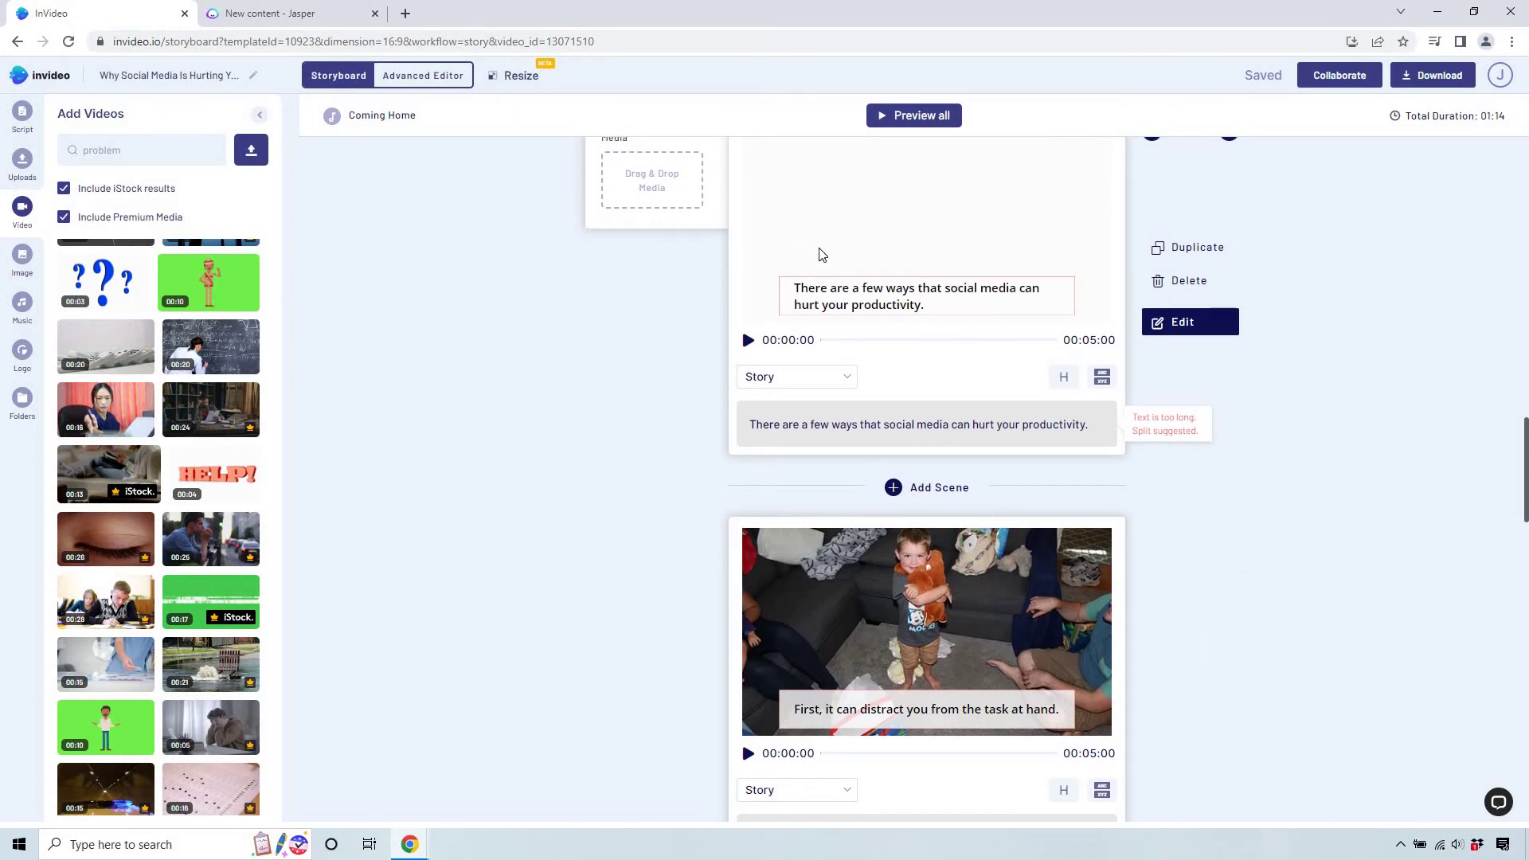
{"action": "scroll", "coordinate": [1325, 303], "scroll_direction": "down", "scroll_amount": 1}
{"action": "type", "text": "distraction"}
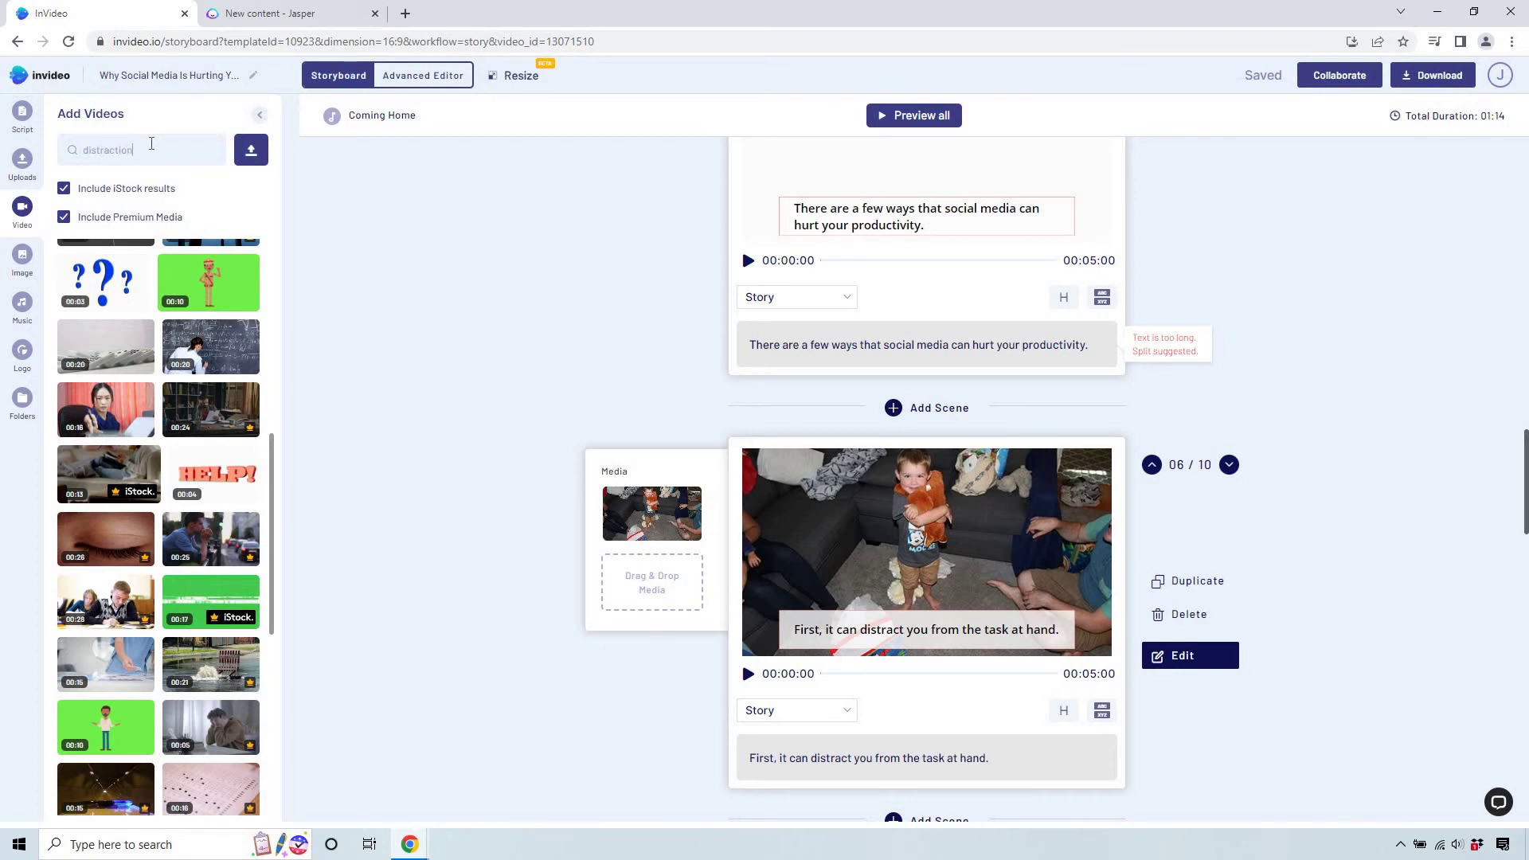
Search 'distraction', add a trimmed steering-wheel clip to scene 6, and preview it.
{"action": "key", "text": "Return"}
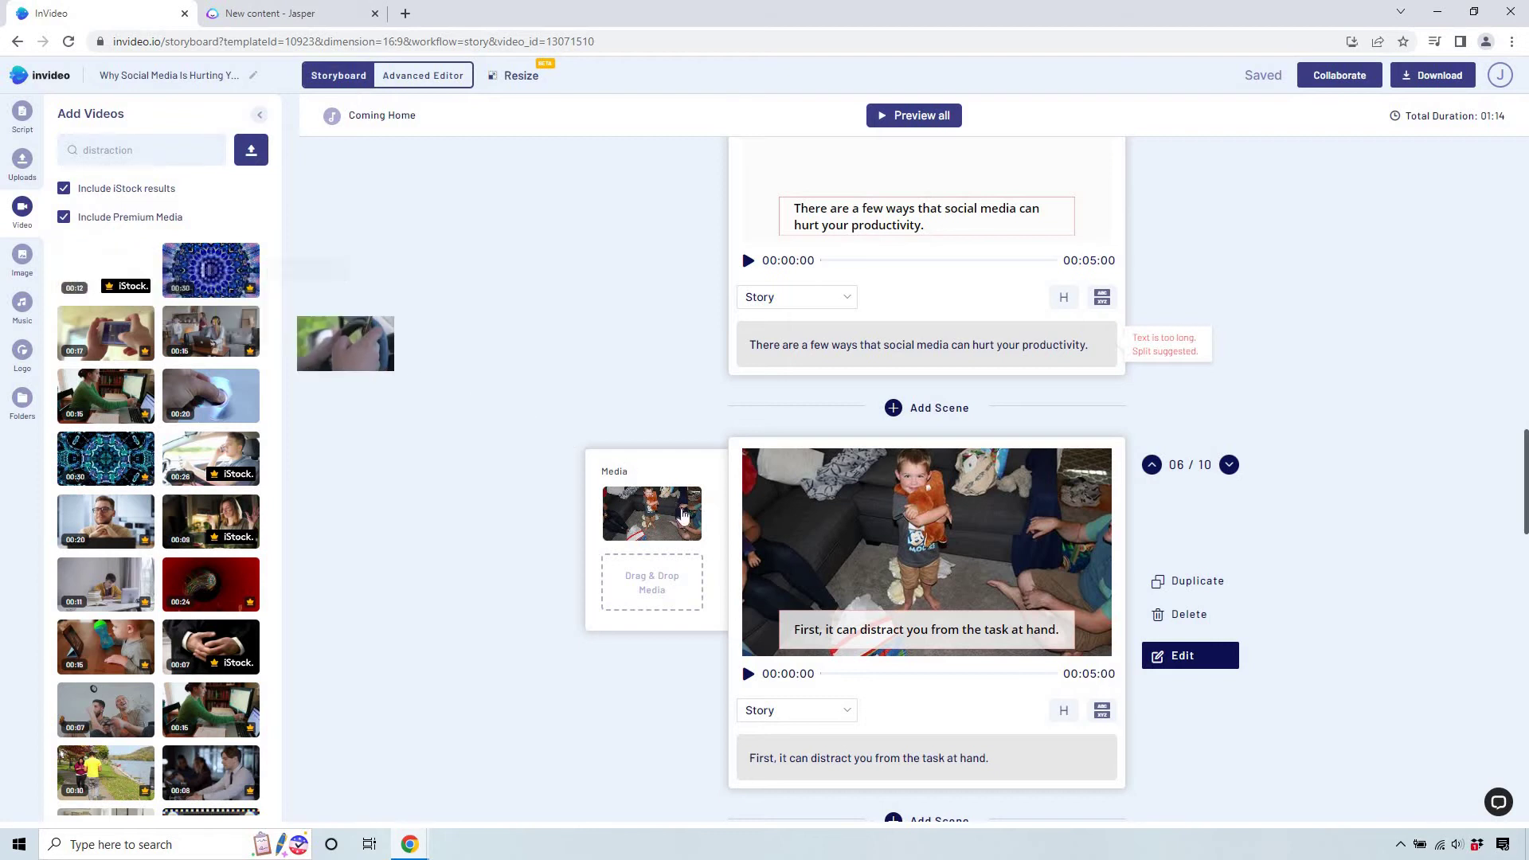
{"action": "left_click_drag", "start_coordinate": [111, 258], "coordinate": [708, 488]}
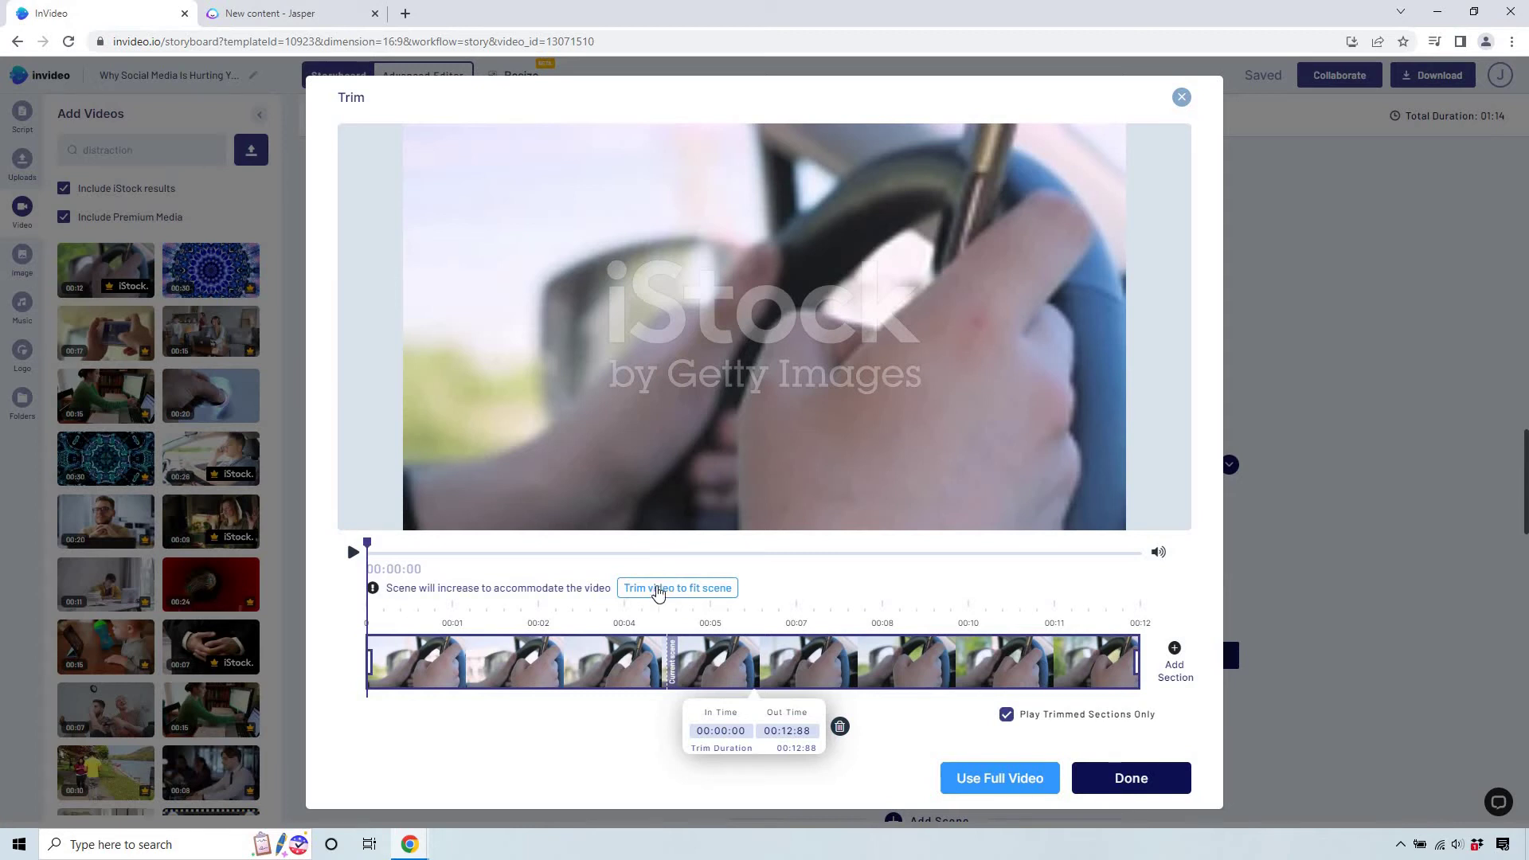
{"action": "left_click", "coordinate": [656, 594]}
{"action": "left_click", "coordinate": [1130, 779]}
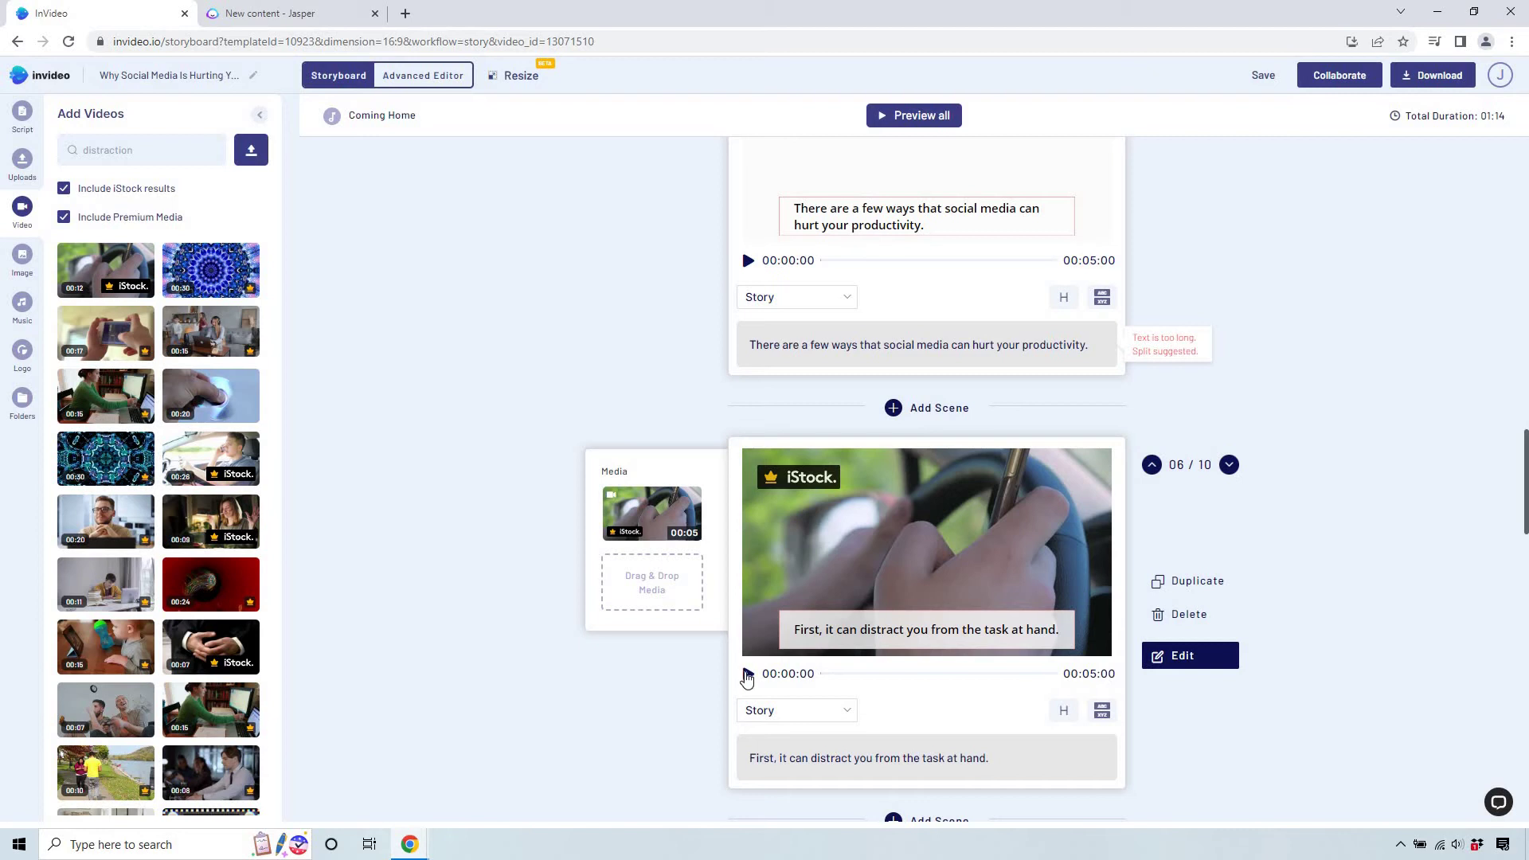
{"action": "left_click", "coordinate": [745, 673]}
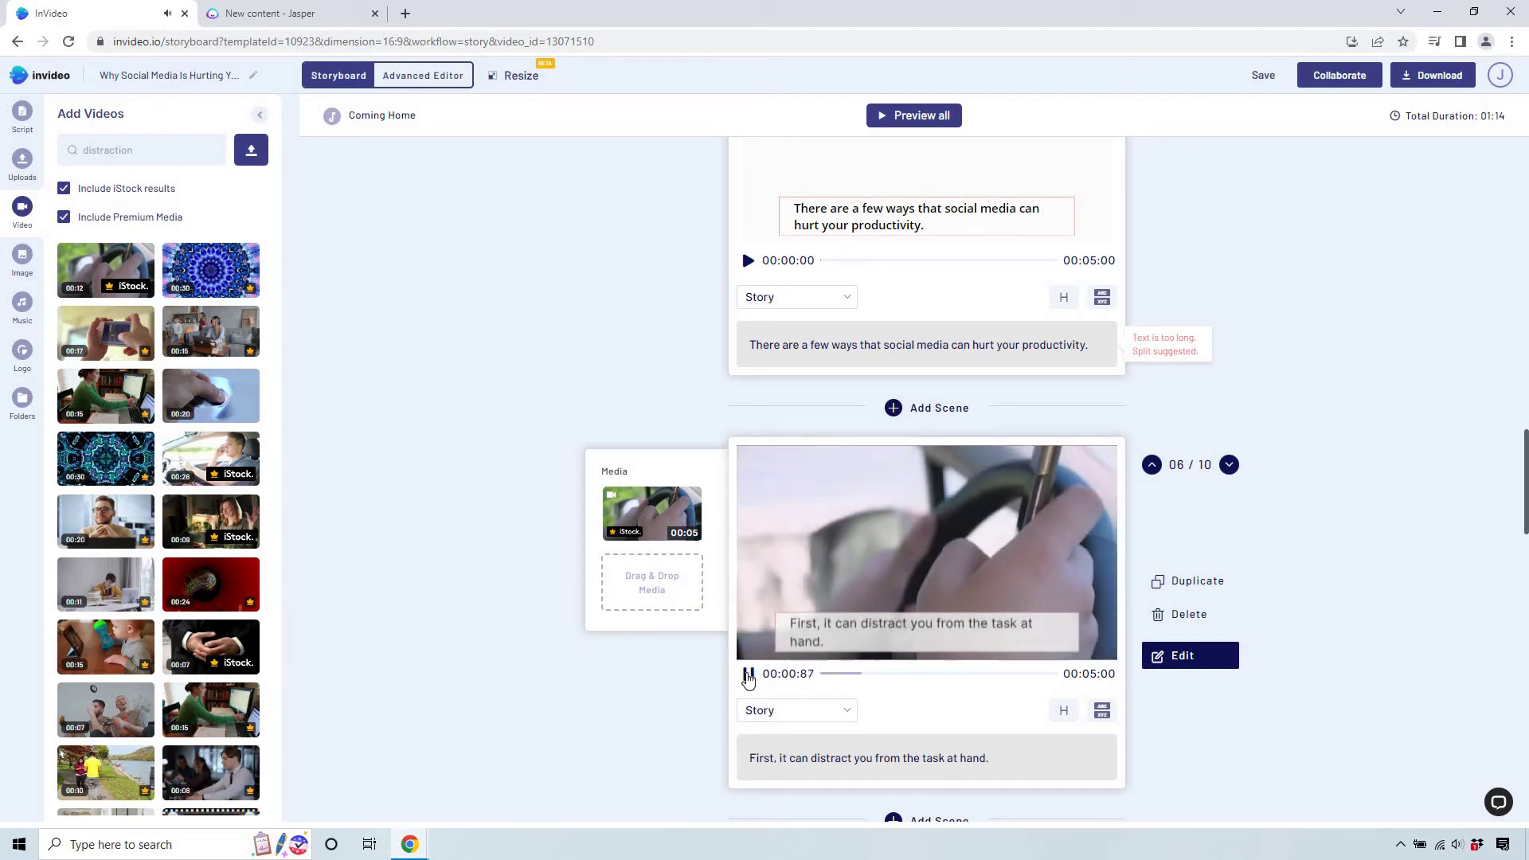
{"action": "left_click", "coordinate": [748, 675]}
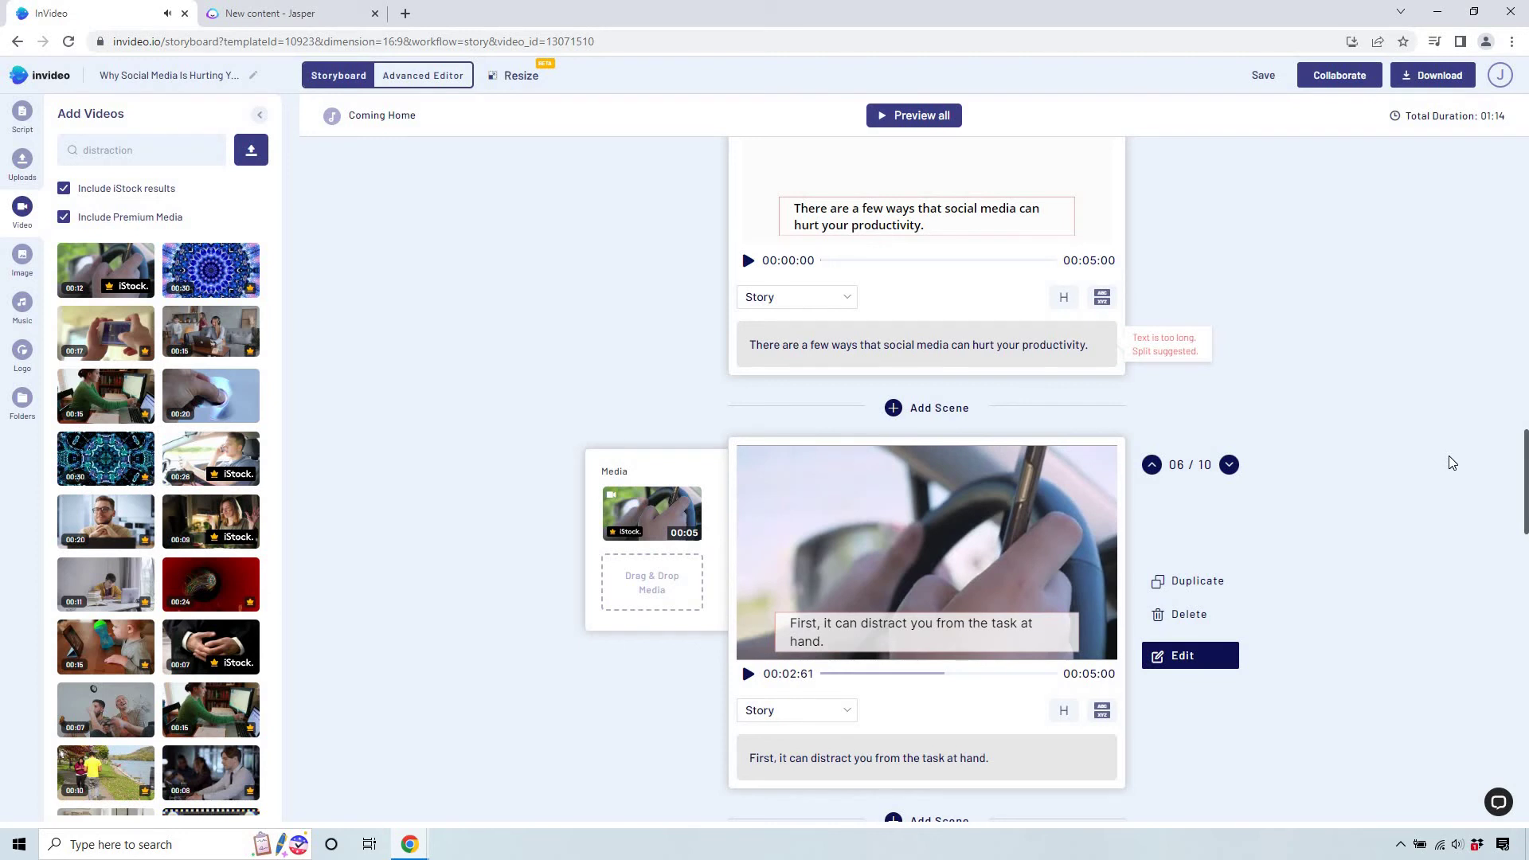
{"action": "scroll", "coordinate": [1445, 457], "scroll_direction": "down", "scroll_amount": 2}
{"action": "scroll", "coordinate": [1445, 455], "scroll_direction": "down", "scroll_amount": 2}
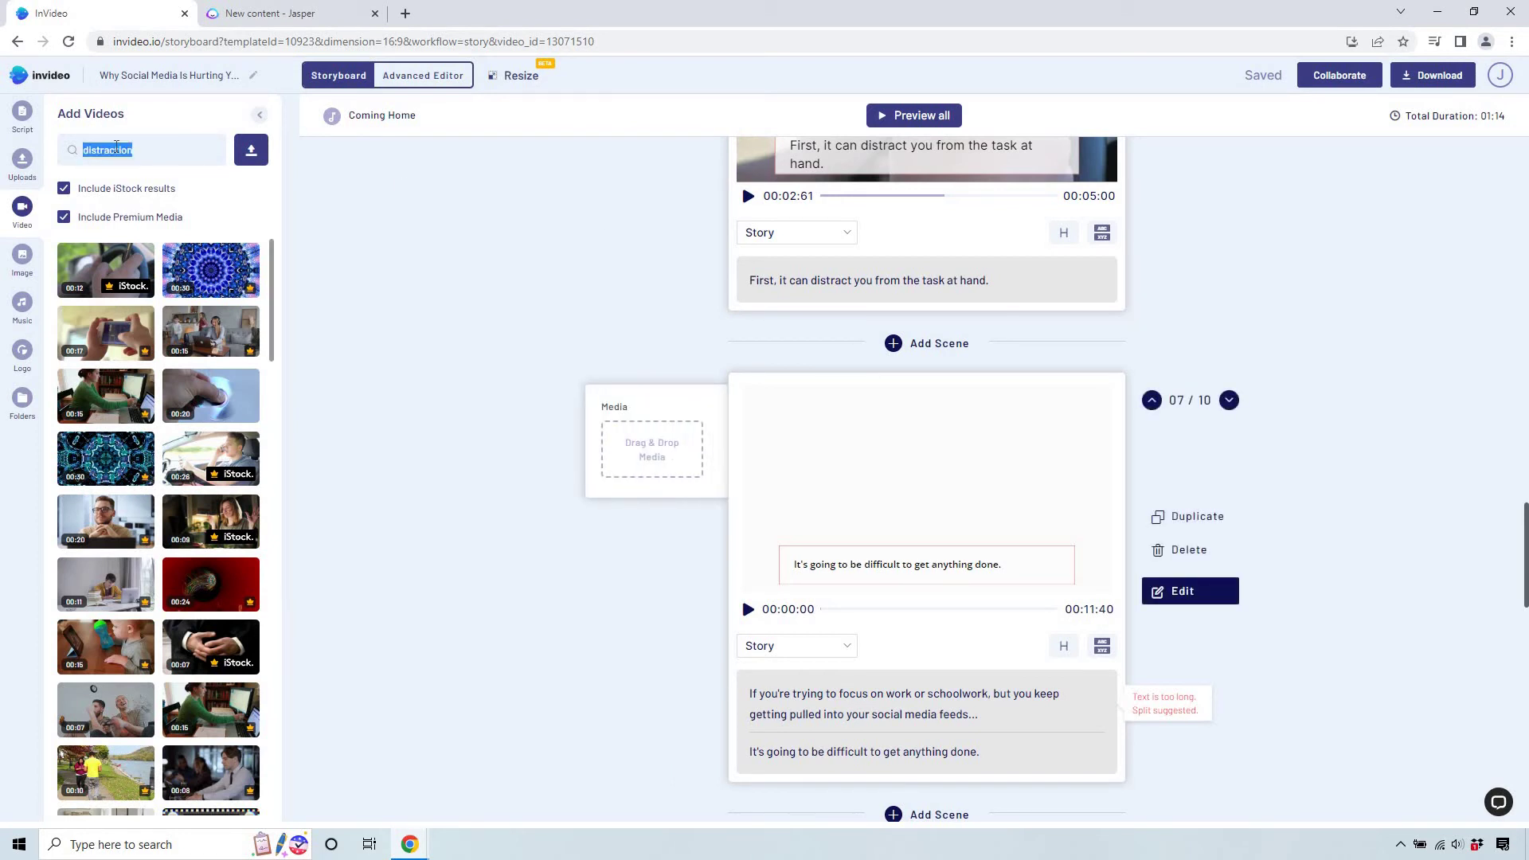
{"action": "type", "text": "lack of focus"}
Search 'distracted', add a trimmed woman-with-phone clip to scene 7, and preview it.
{"action": "key", "text": "Return"}
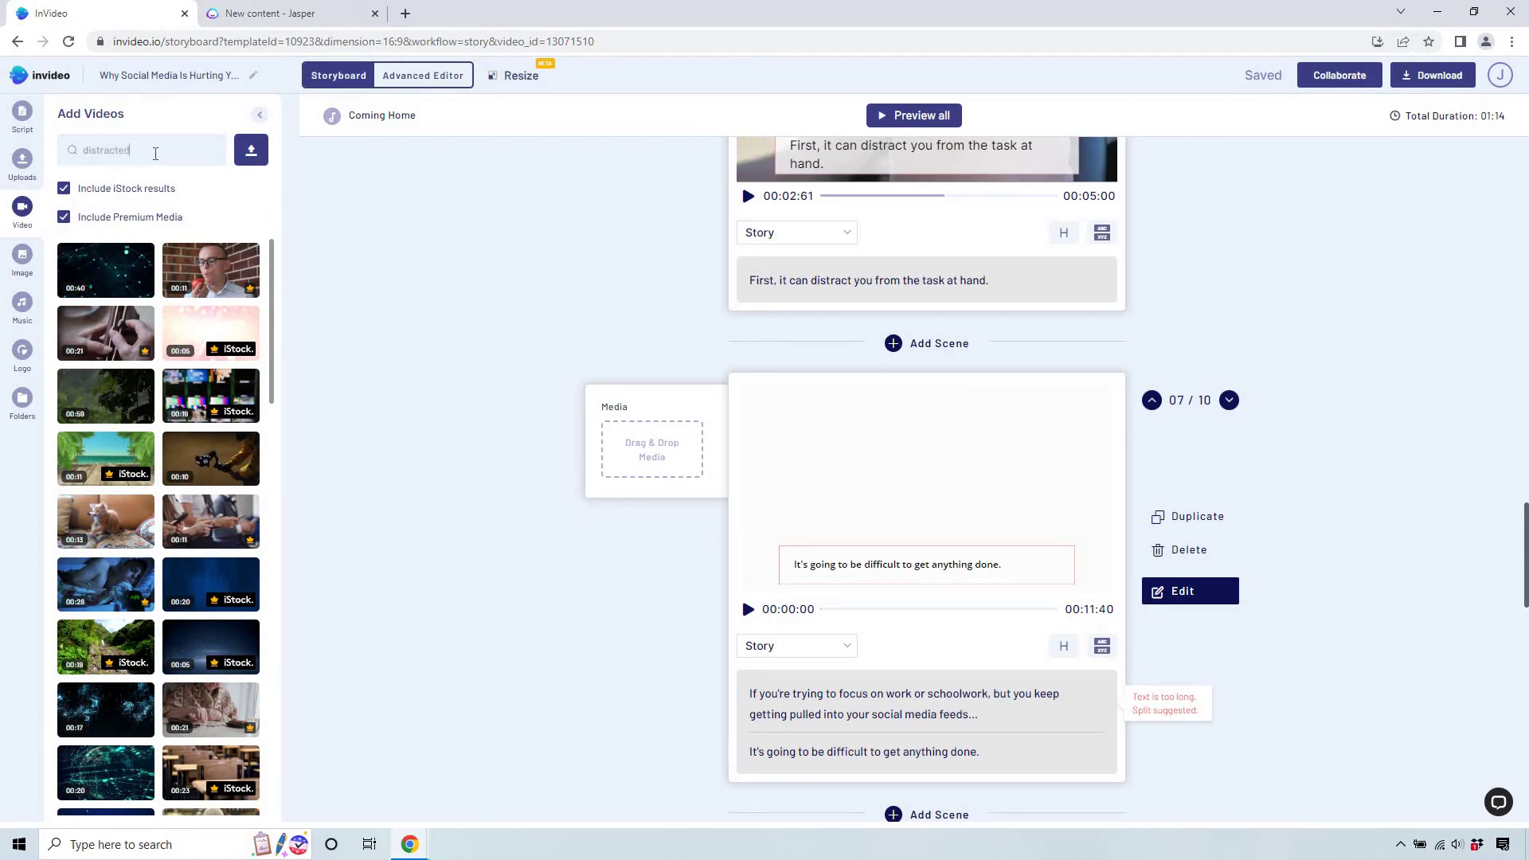
{"action": "key", "text": "Return"}
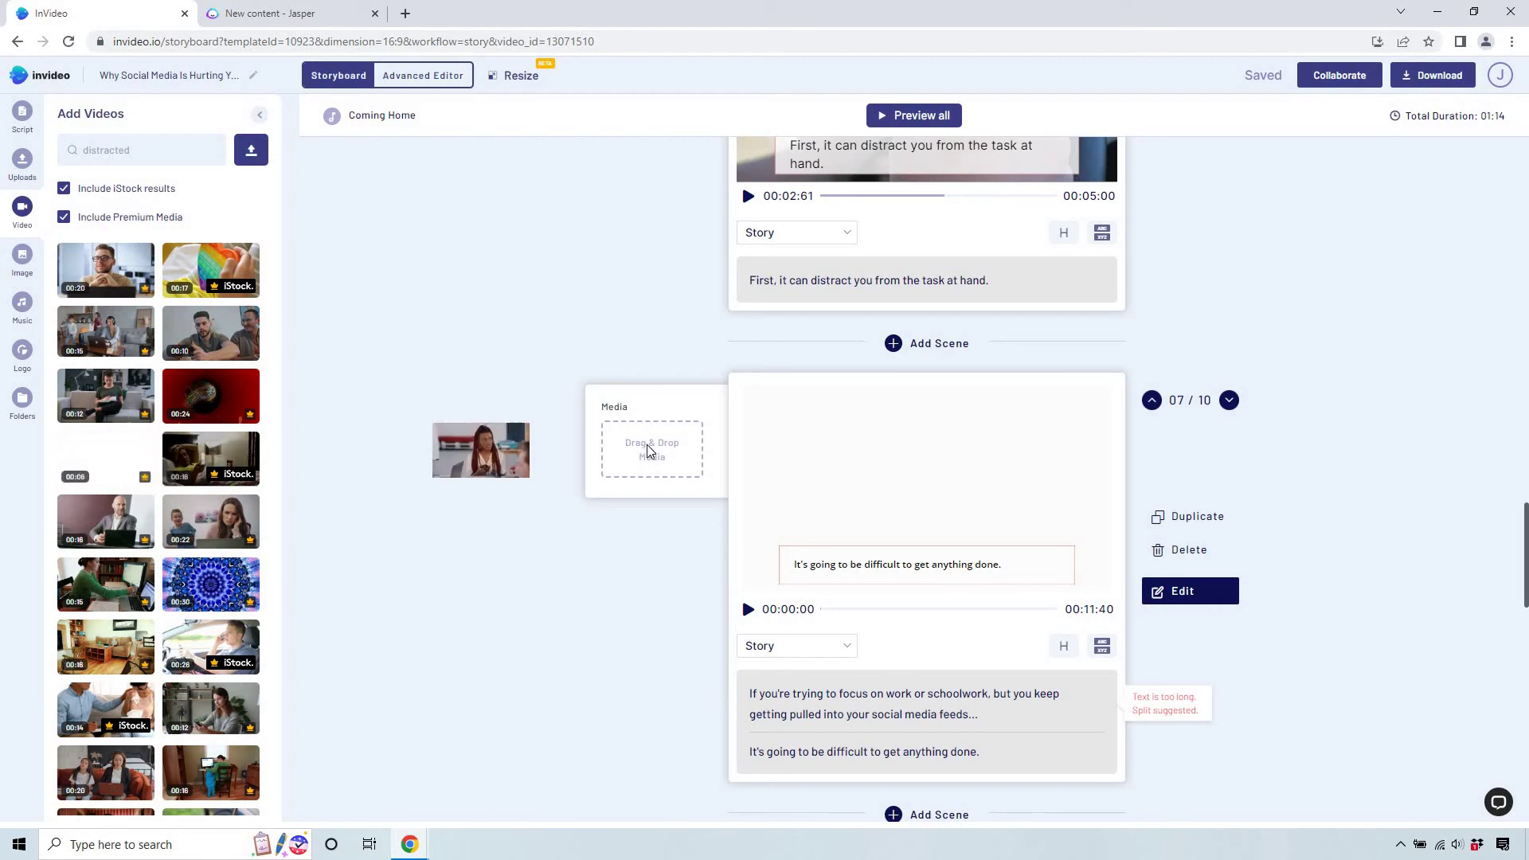
{"action": "left_click_drag", "start_coordinate": [450, 459], "coordinate": [650, 447]}
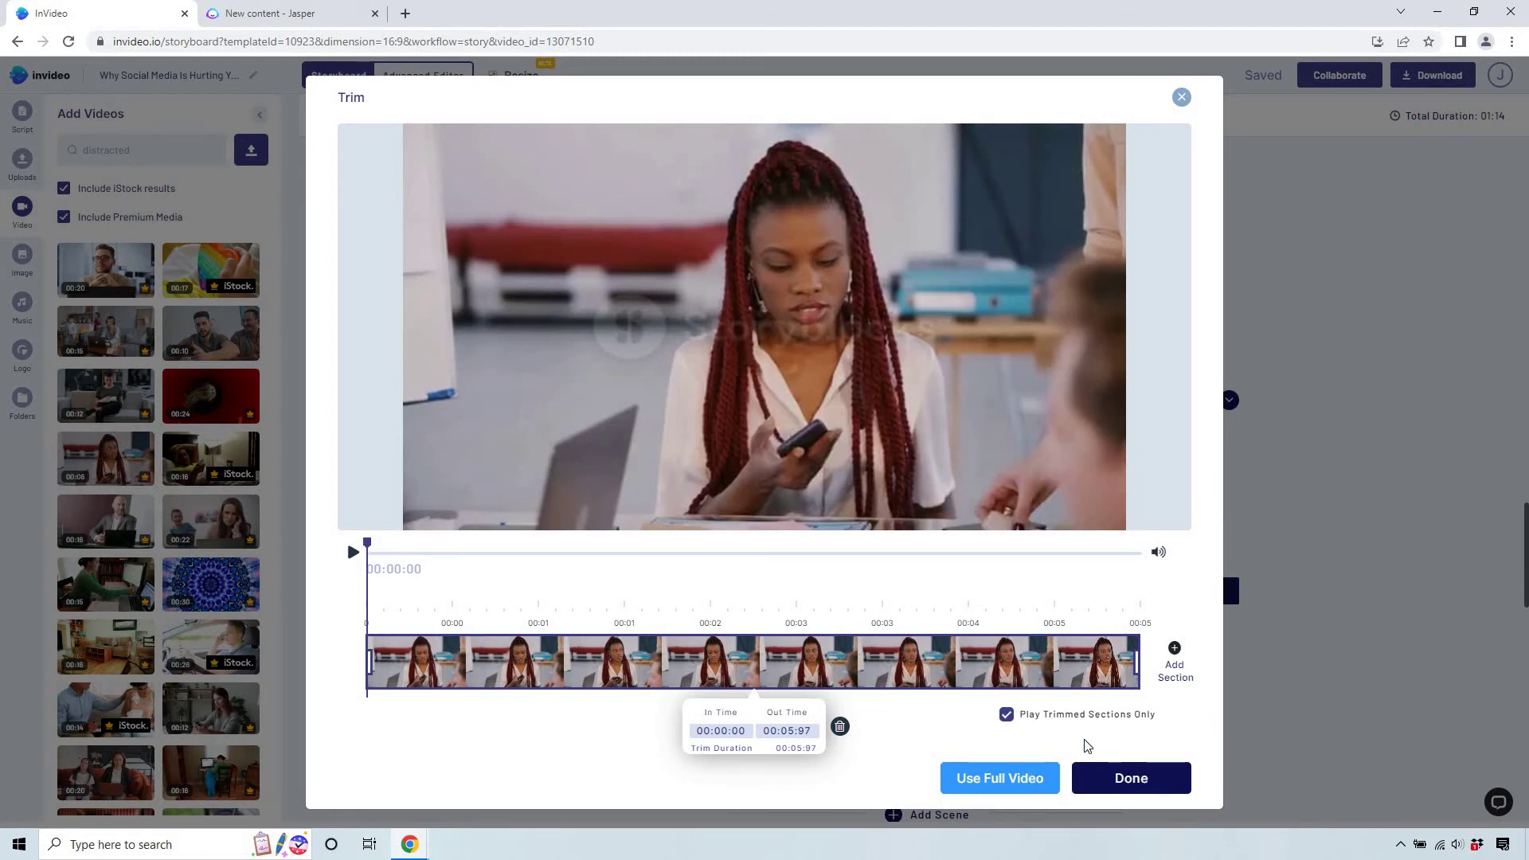
{"action": "left_click", "coordinate": [1122, 778]}
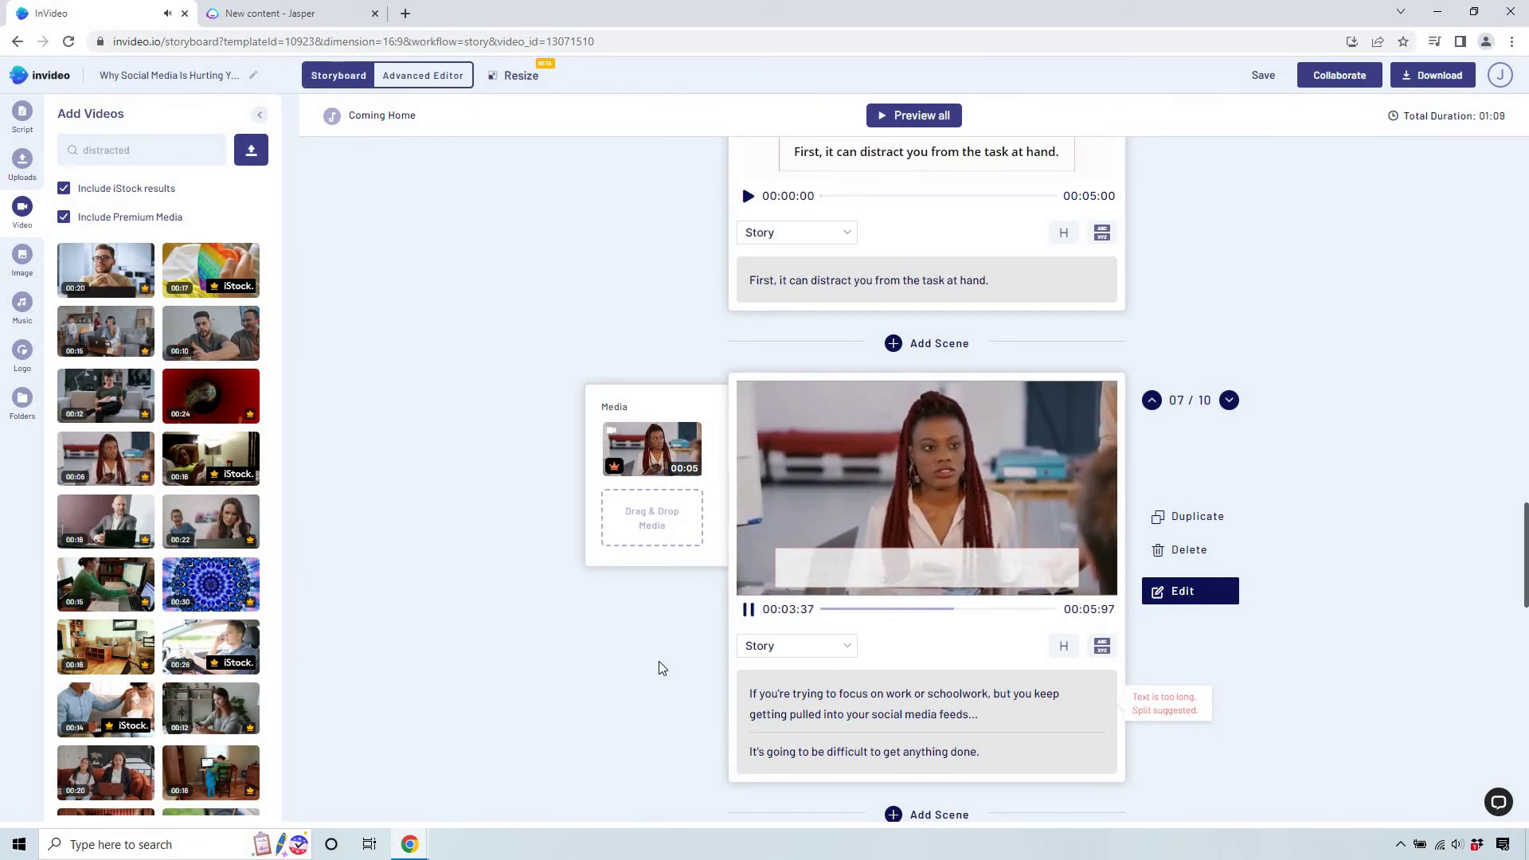
{"action": "left_click", "coordinate": [748, 610]}
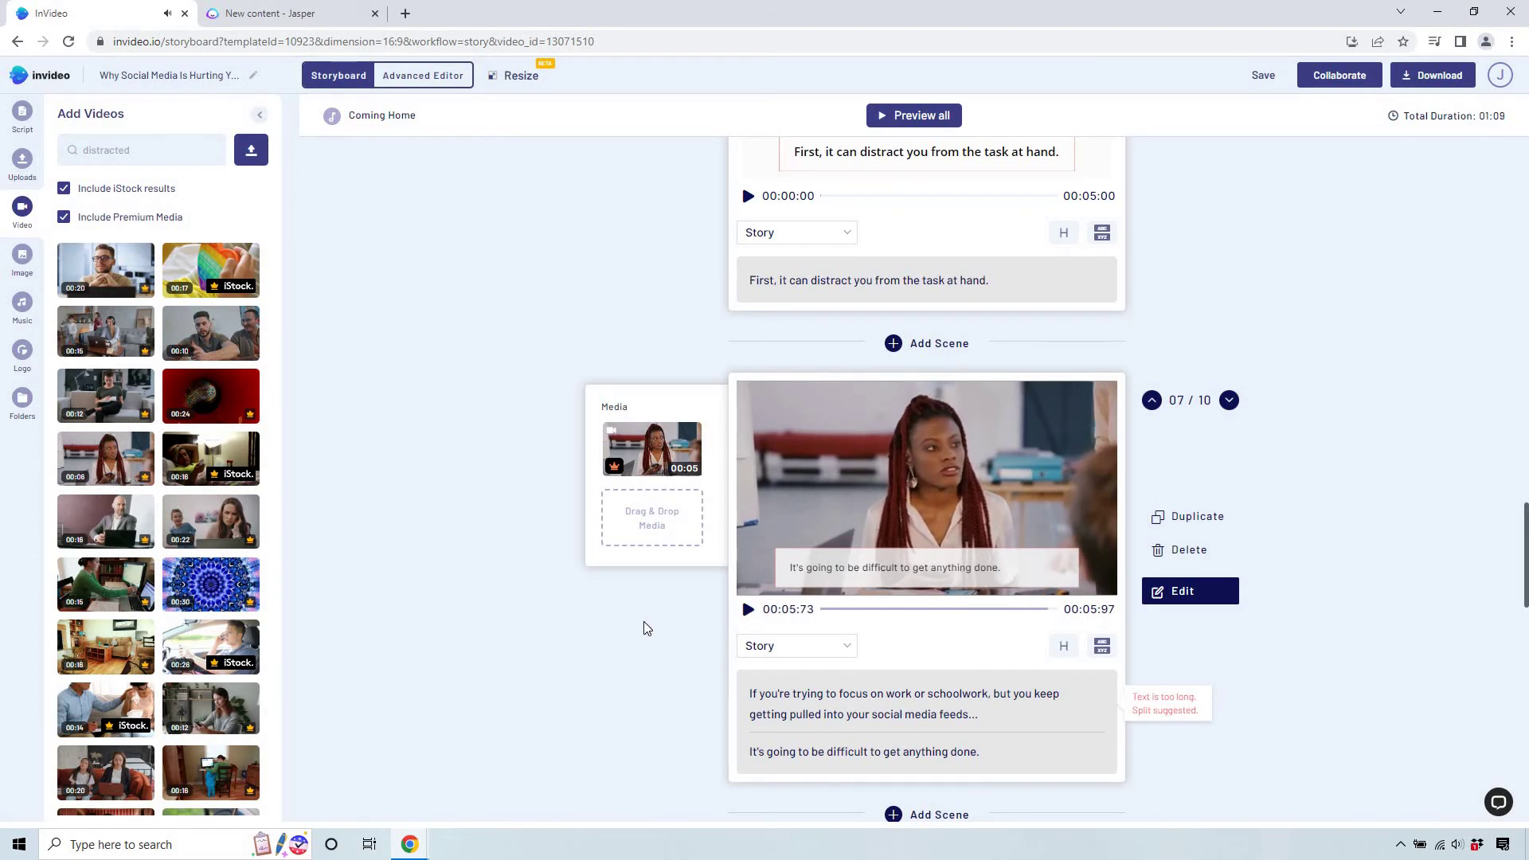
{"action": "scroll", "coordinate": [621, 561], "scroll_direction": "down", "scroll_amount": 4}
{"action": "type", "text": "procrastination"}
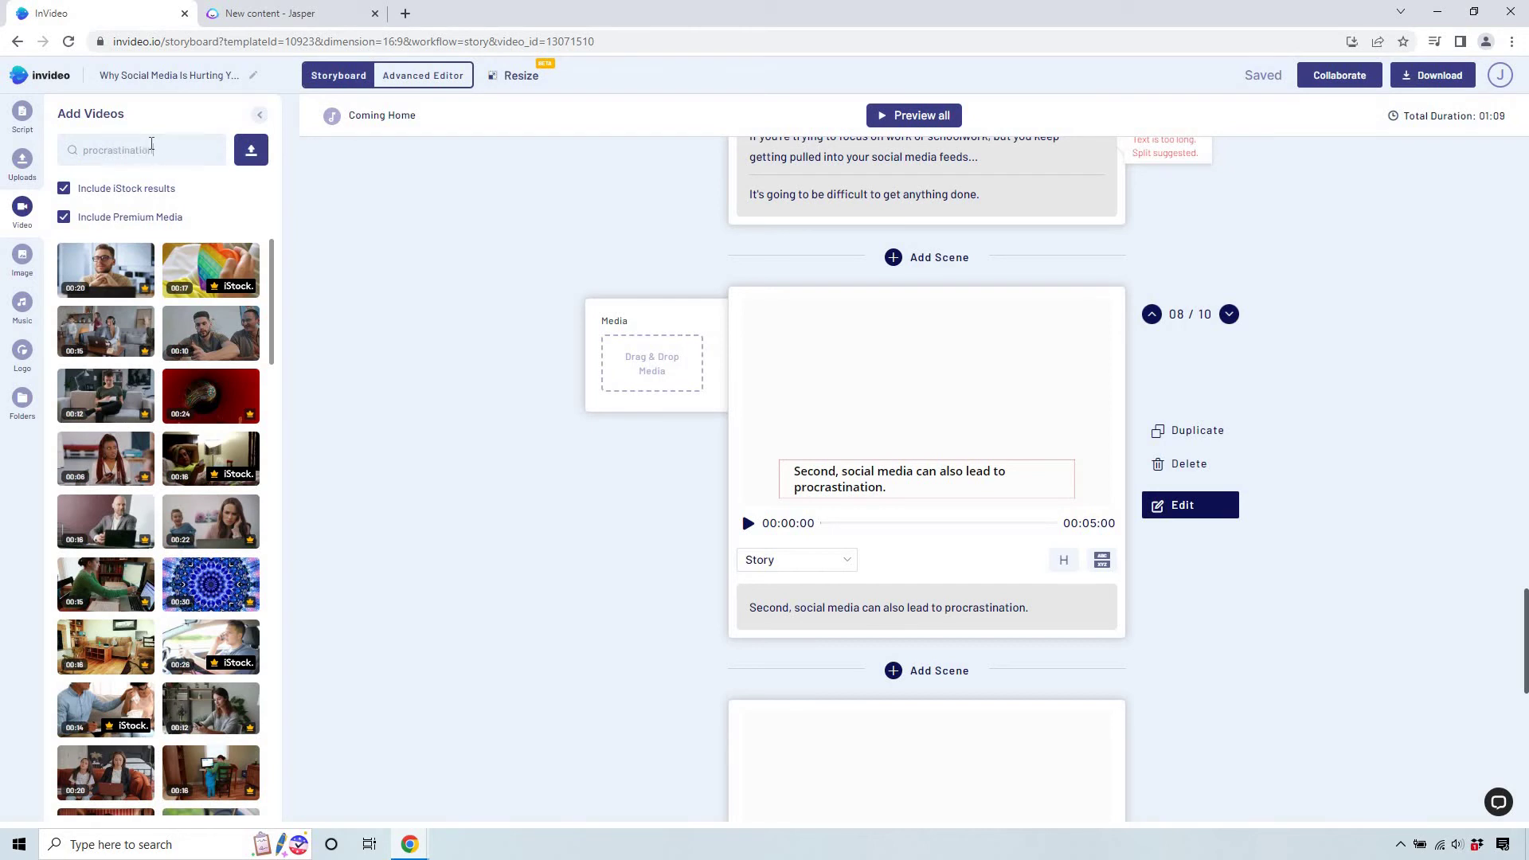
Add the first 'procrastination' stock clip to scene 8, trimmed to fit the 5-second scene, and preview it.
{"action": "key", "text": "Return"}
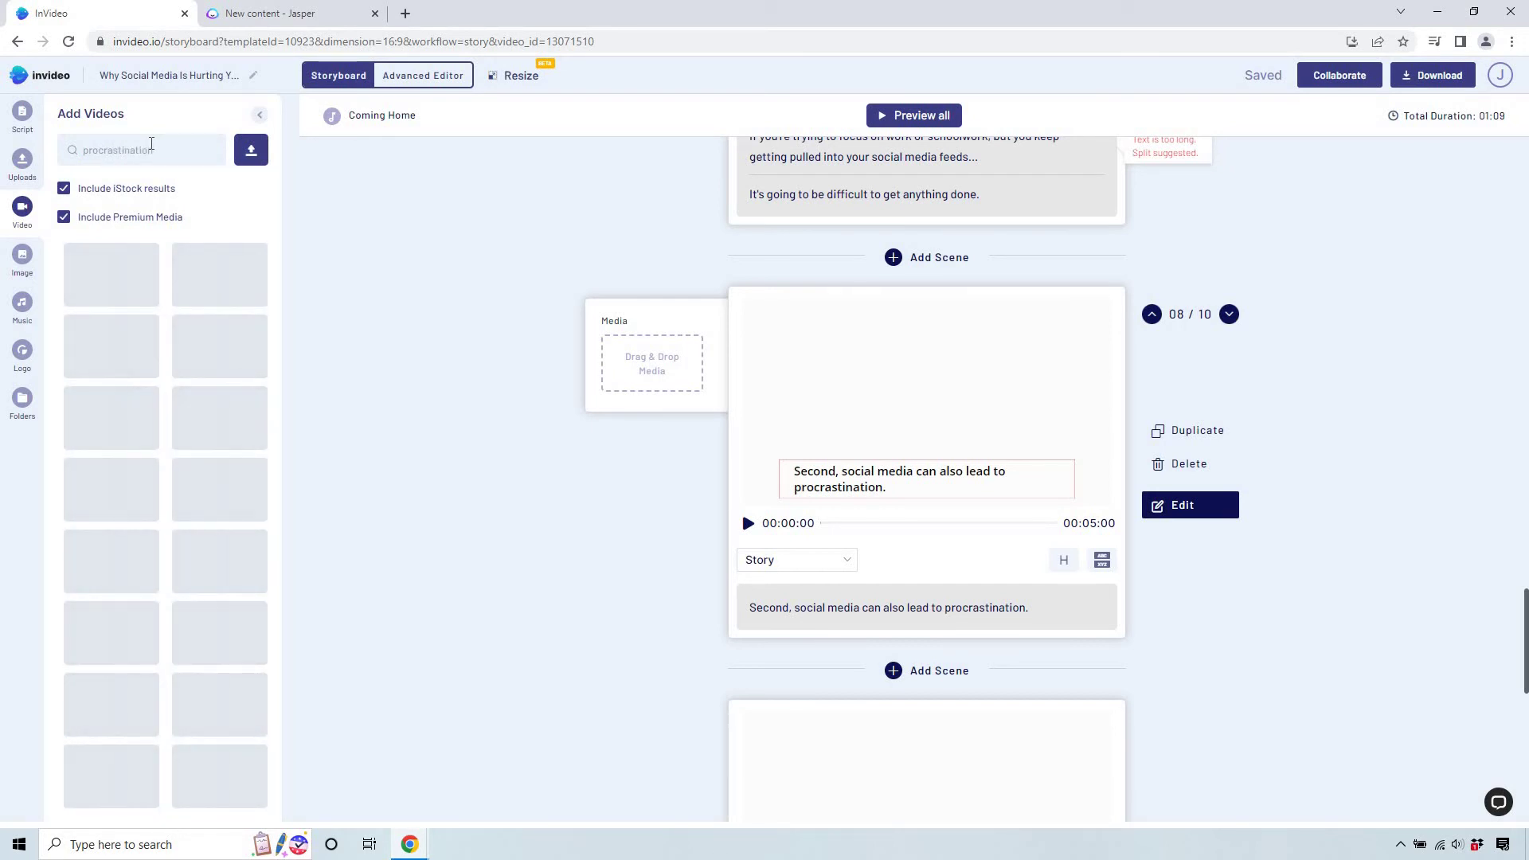
{"action": "scroll", "coordinate": [608, 300], "scroll_direction": "down", "scroll_amount": 5}
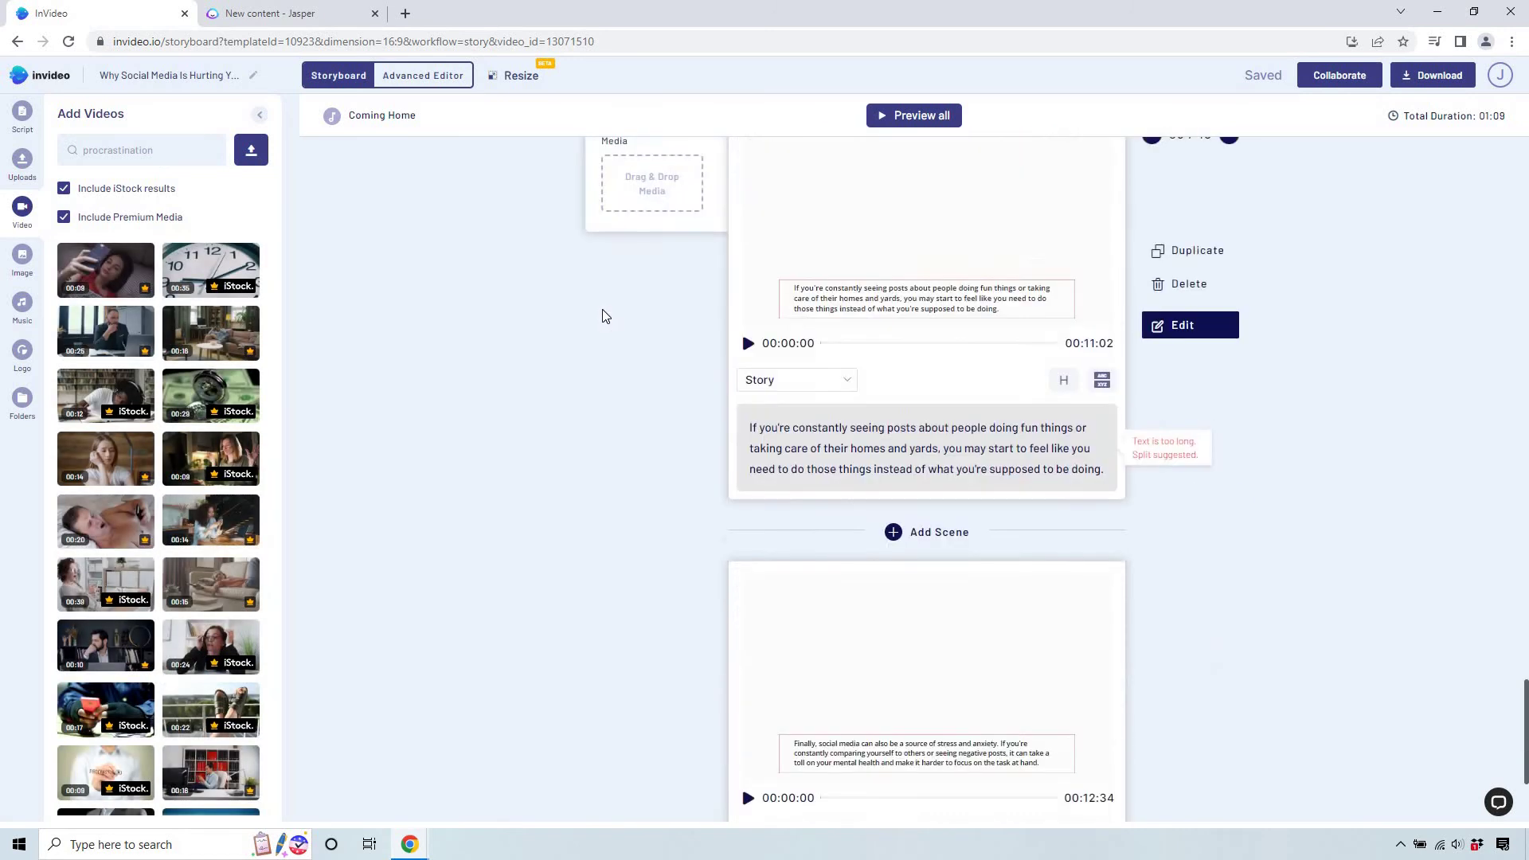
{"action": "scroll", "coordinate": [605, 314], "scroll_direction": "up", "scroll_amount": 3}
{"action": "scroll", "coordinate": [524, 317], "scroll_direction": "up", "scroll_amount": 2}
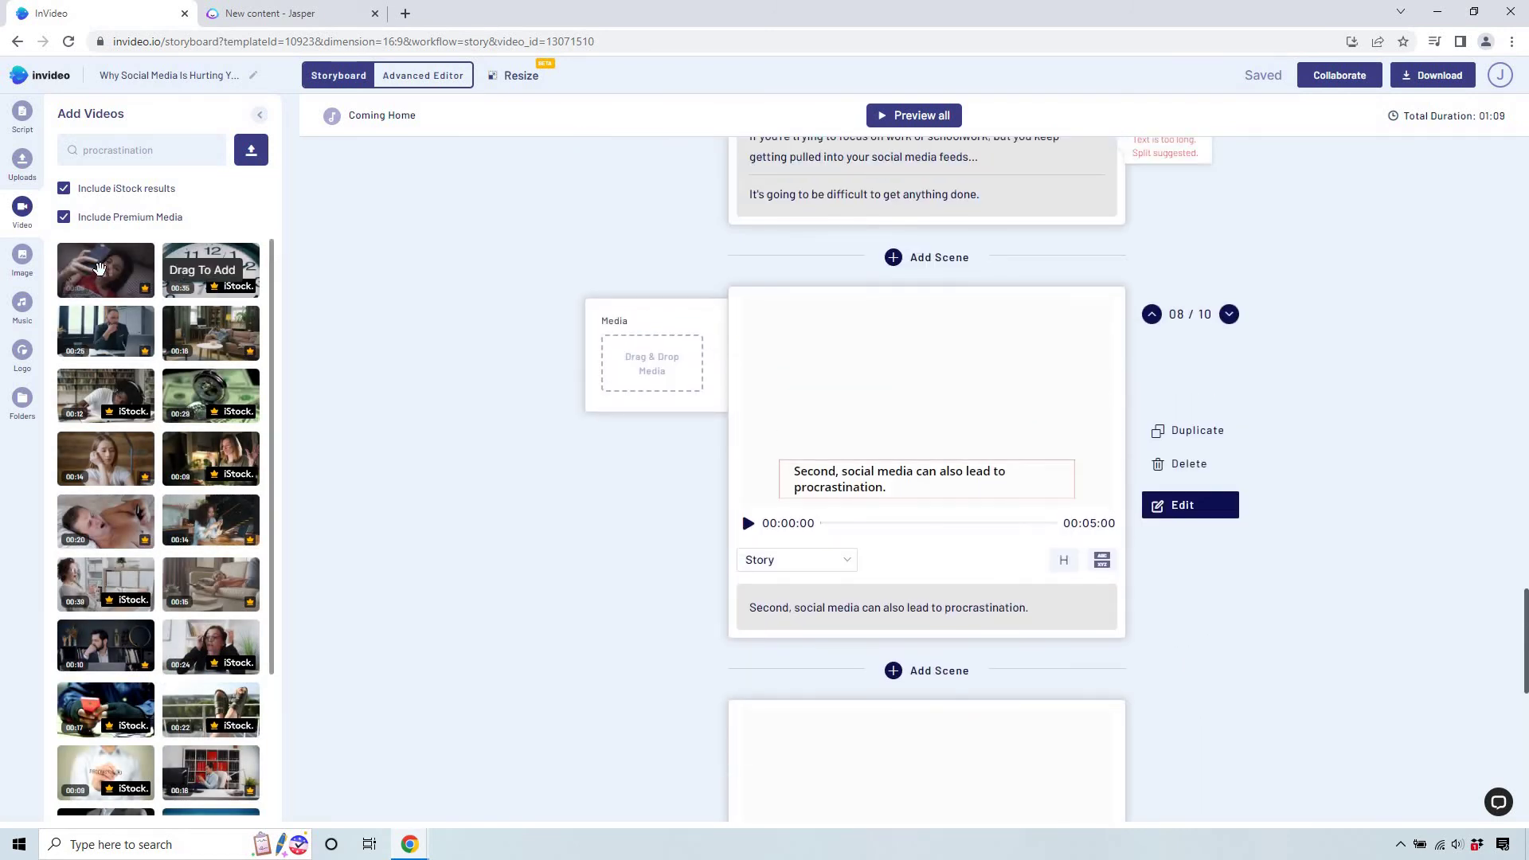
{"action": "left_click_drag", "start_coordinate": [101, 268], "coordinate": [652, 364]}
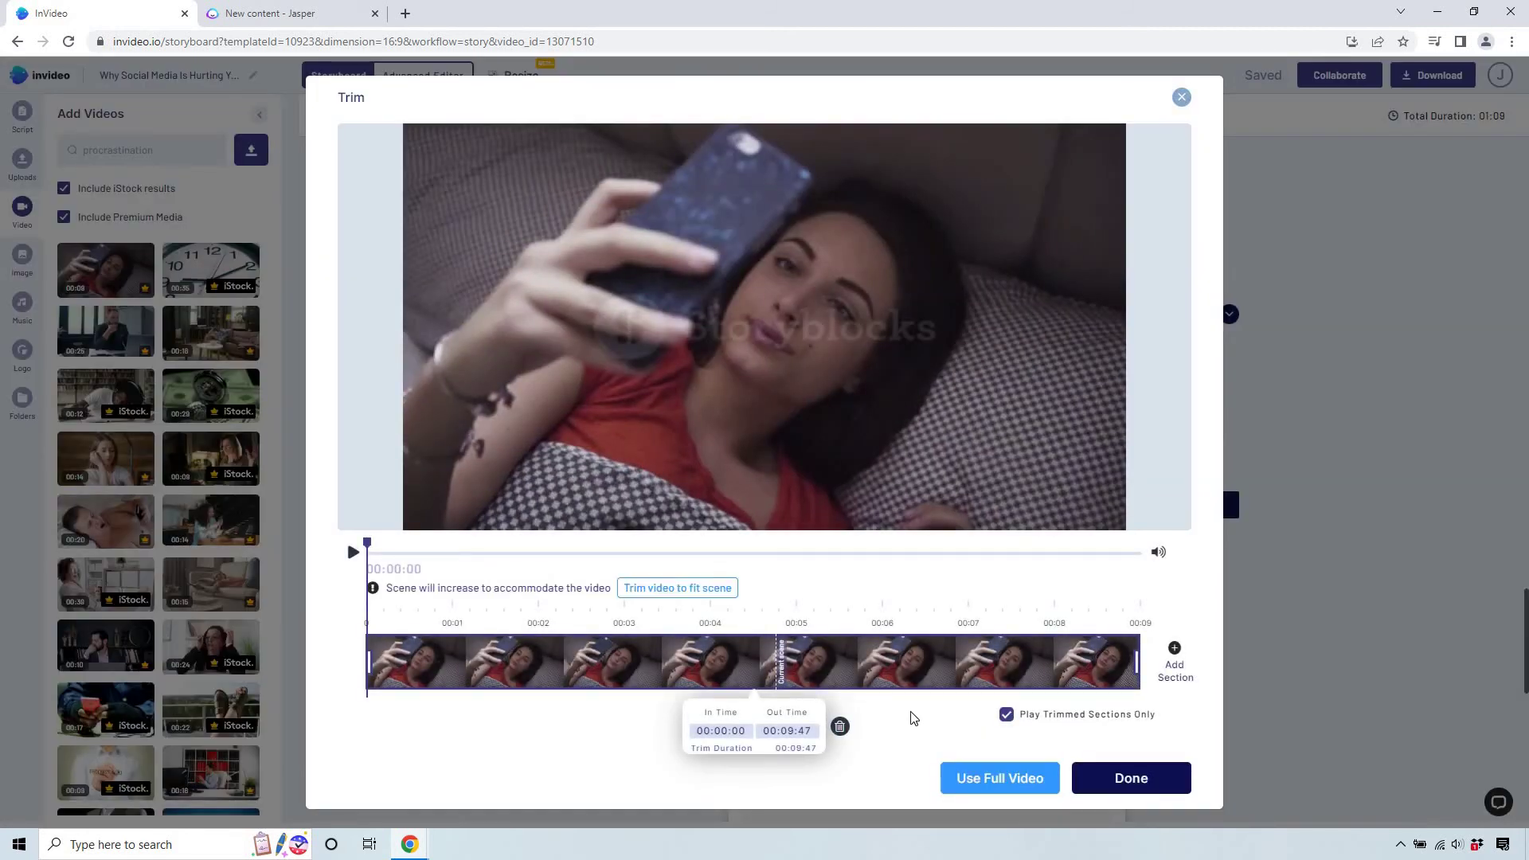
{"action": "left_click", "coordinate": [685, 589]}
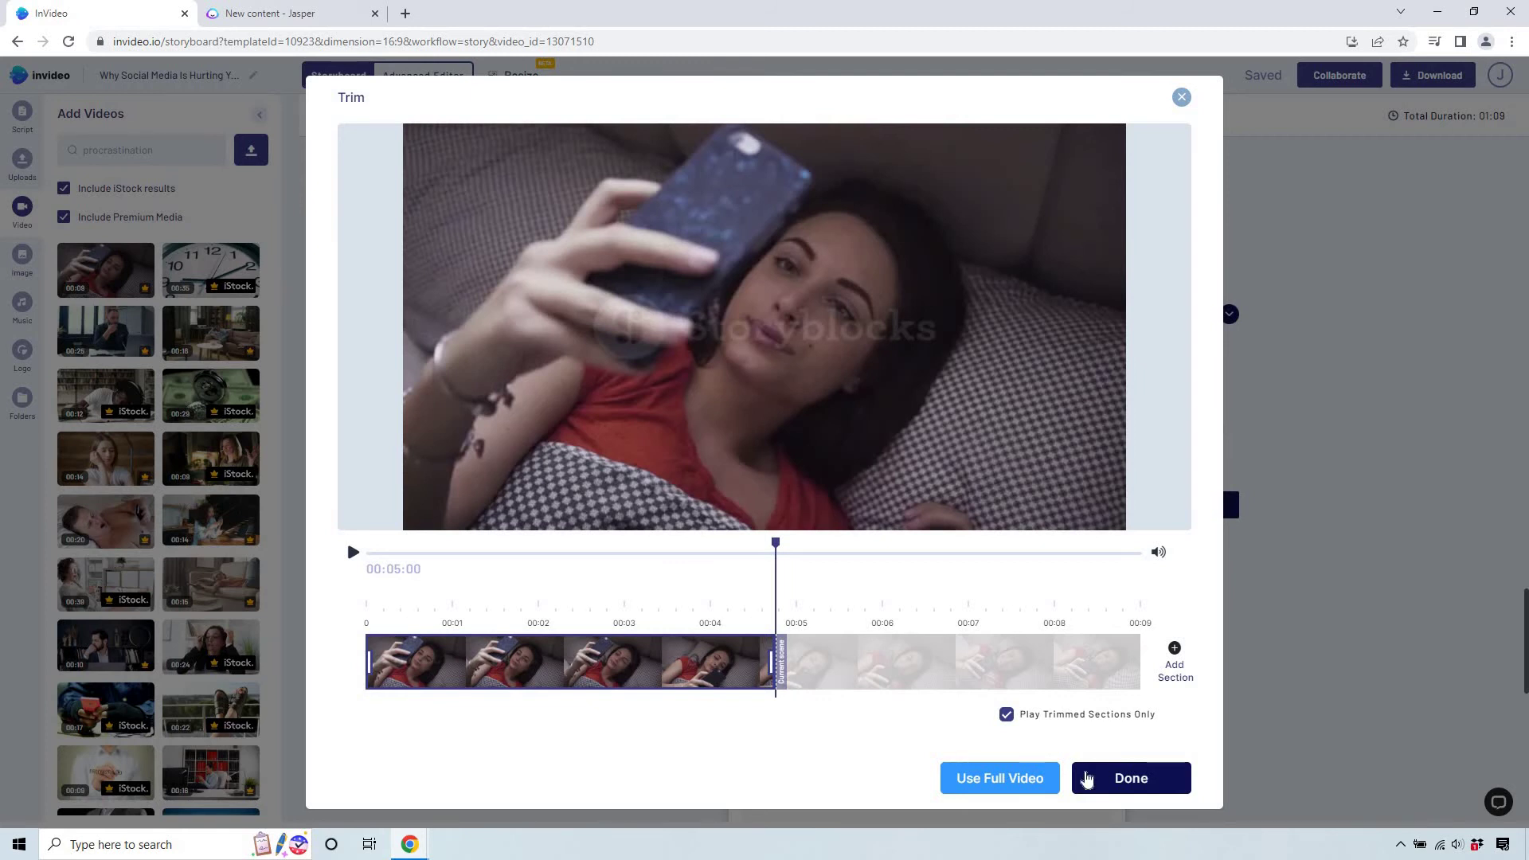
{"action": "left_click", "coordinate": [1129, 778]}
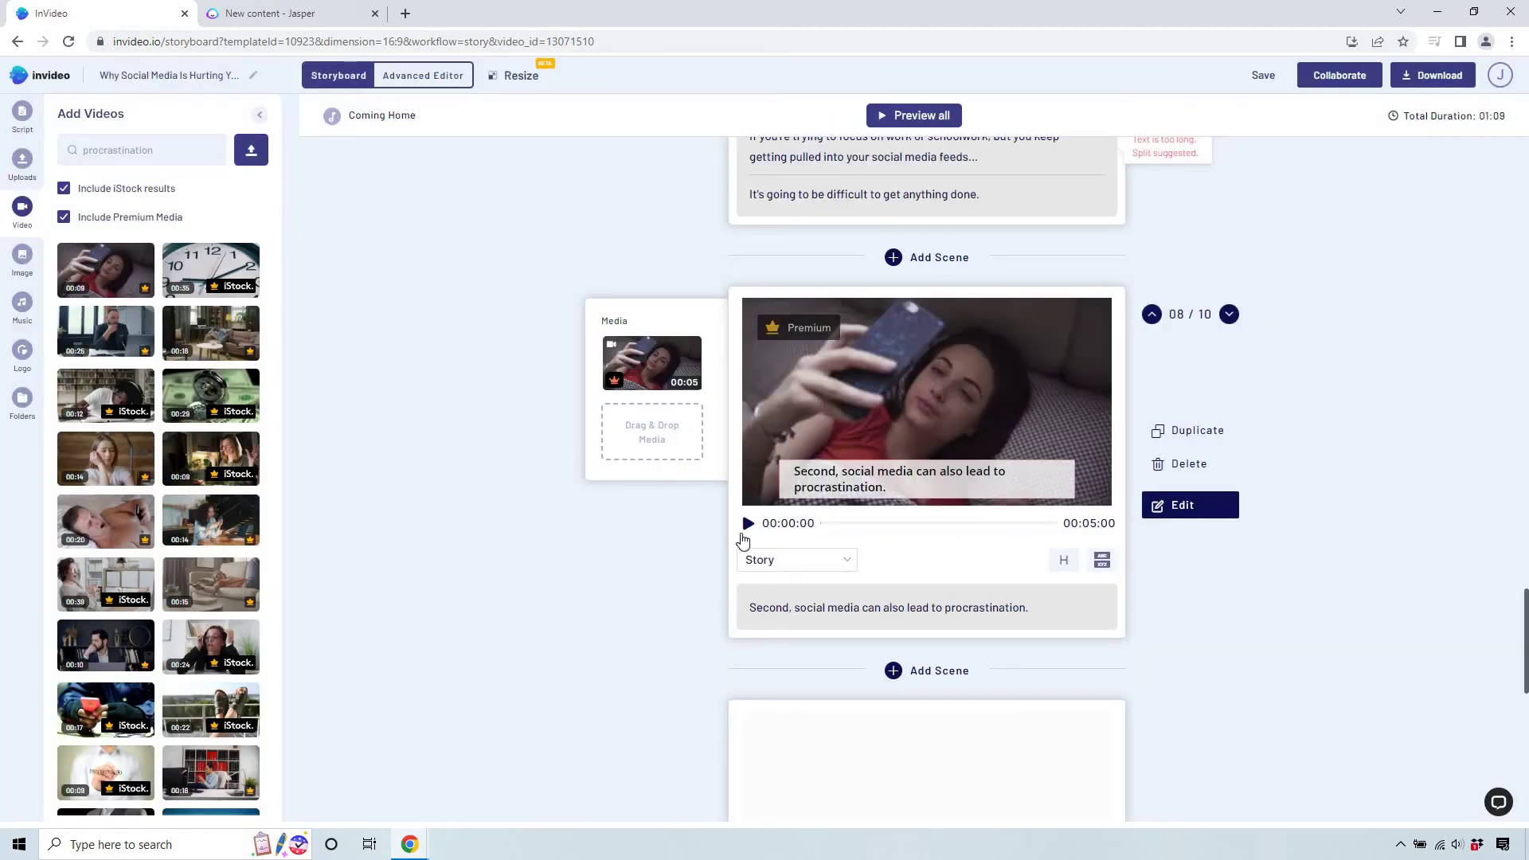
{"action": "left_click", "coordinate": [744, 523]}
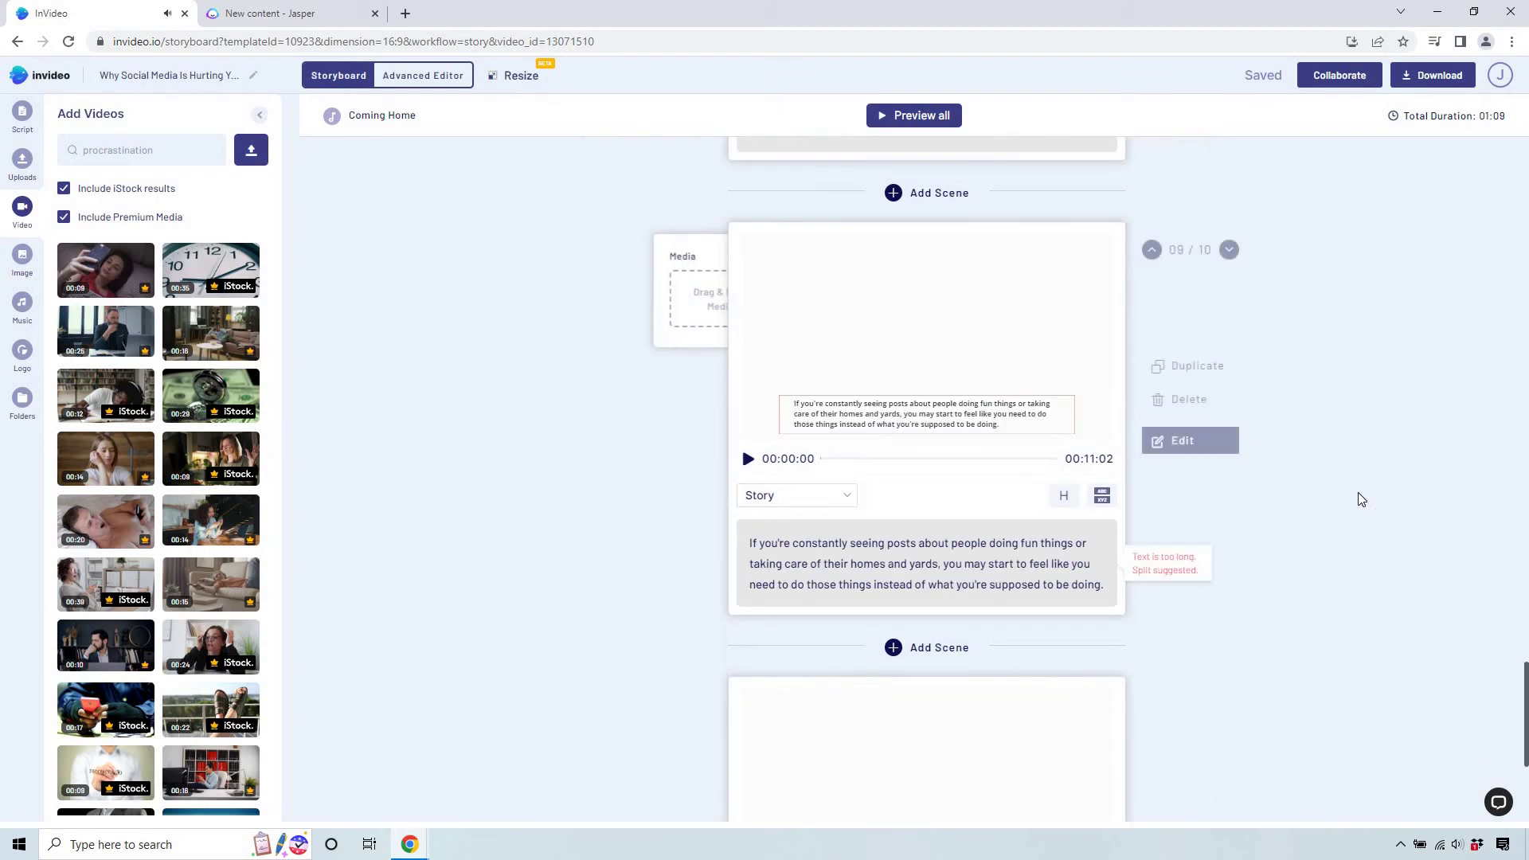
{"action": "scroll", "coordinate": [1357, 499], "scroll_direction": "up", "scroll_amount": 5}
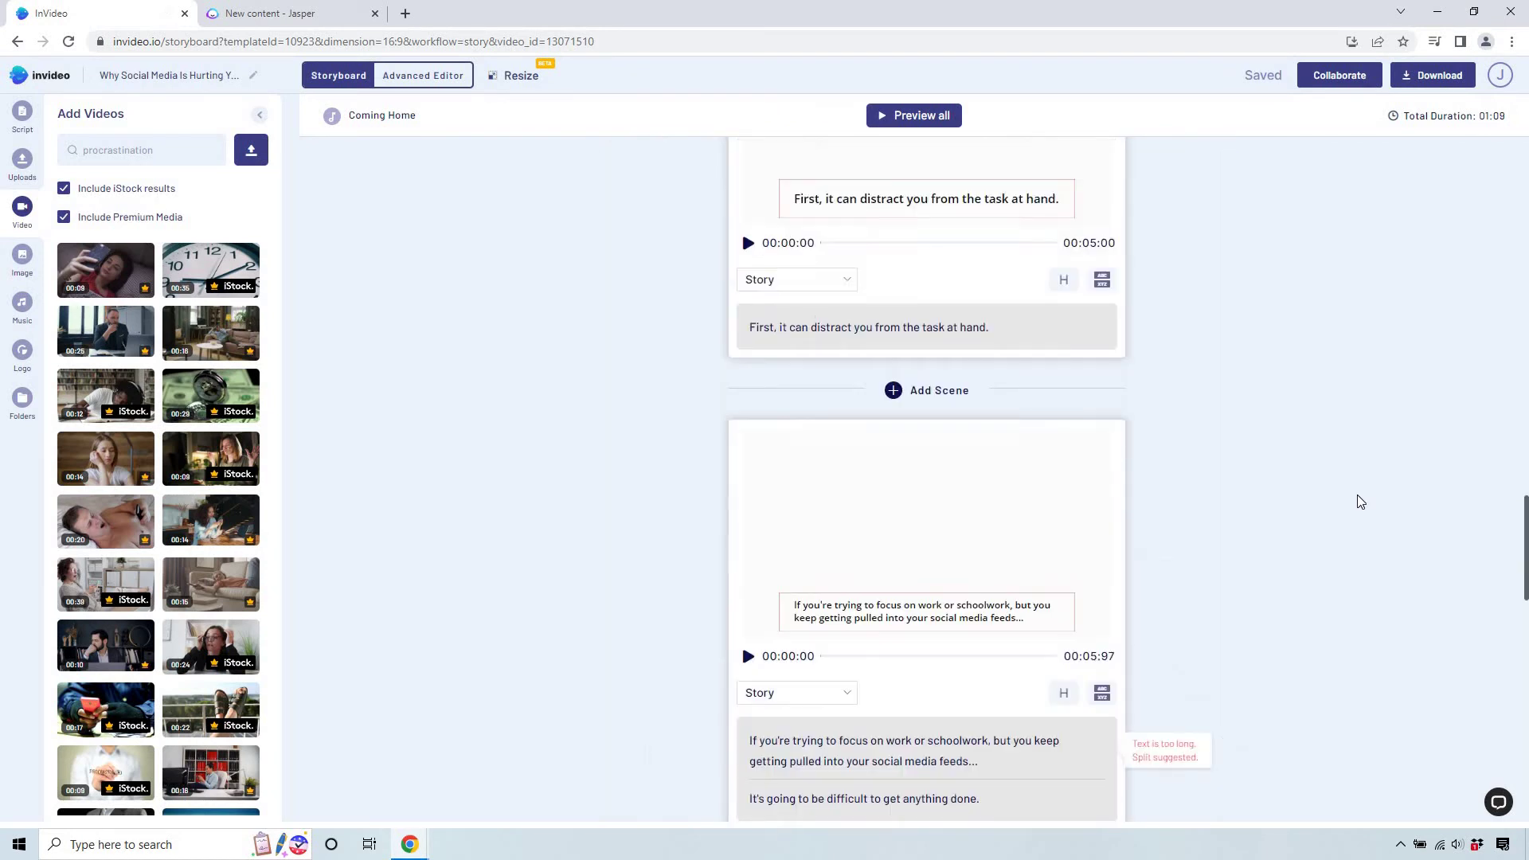
{"action": "scroll", "coordinate": [1357, 499], "scroll_direction": "up", "scroll_amount": 5}
{"action": "scroll", "coordinate": [1357, 499], "scroll_direction": "up", "scroll_amount": 5}
{"action": "scroll", "coordinate": [1357, 499], "scroll_direction": "up", "scroll_amount": 3}
{"action": "scroll", "coordinate": [1405, 502], "scroll_direction": "up", "scroll_amount": 1}
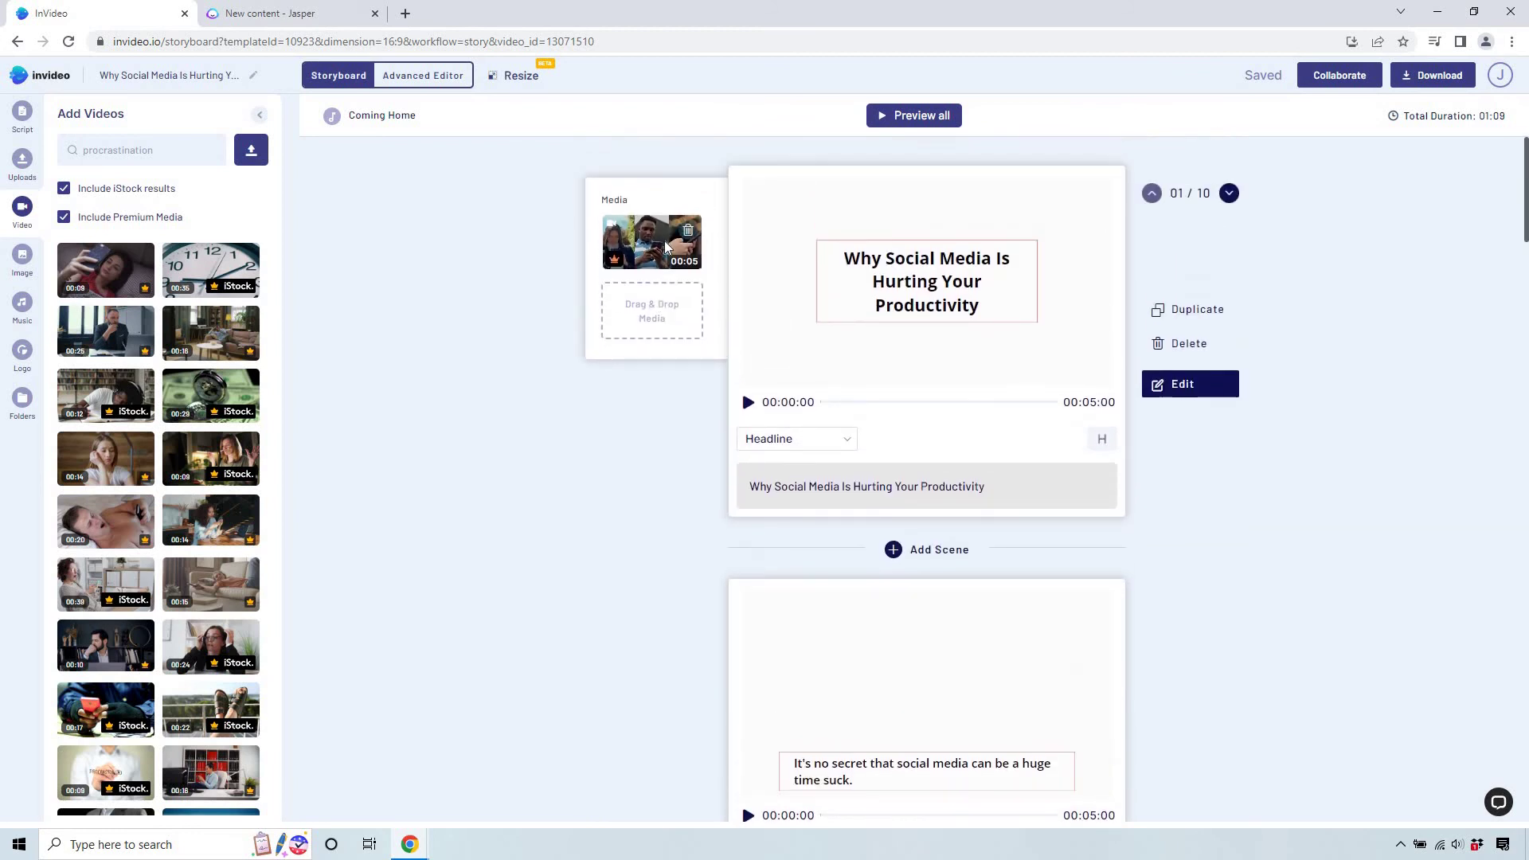
Preview the clips on scenes 1–3 from the top of the storyboard, then launch the Advanced Editor.
{"action": "left_click", "coordinate": [749, 404]}
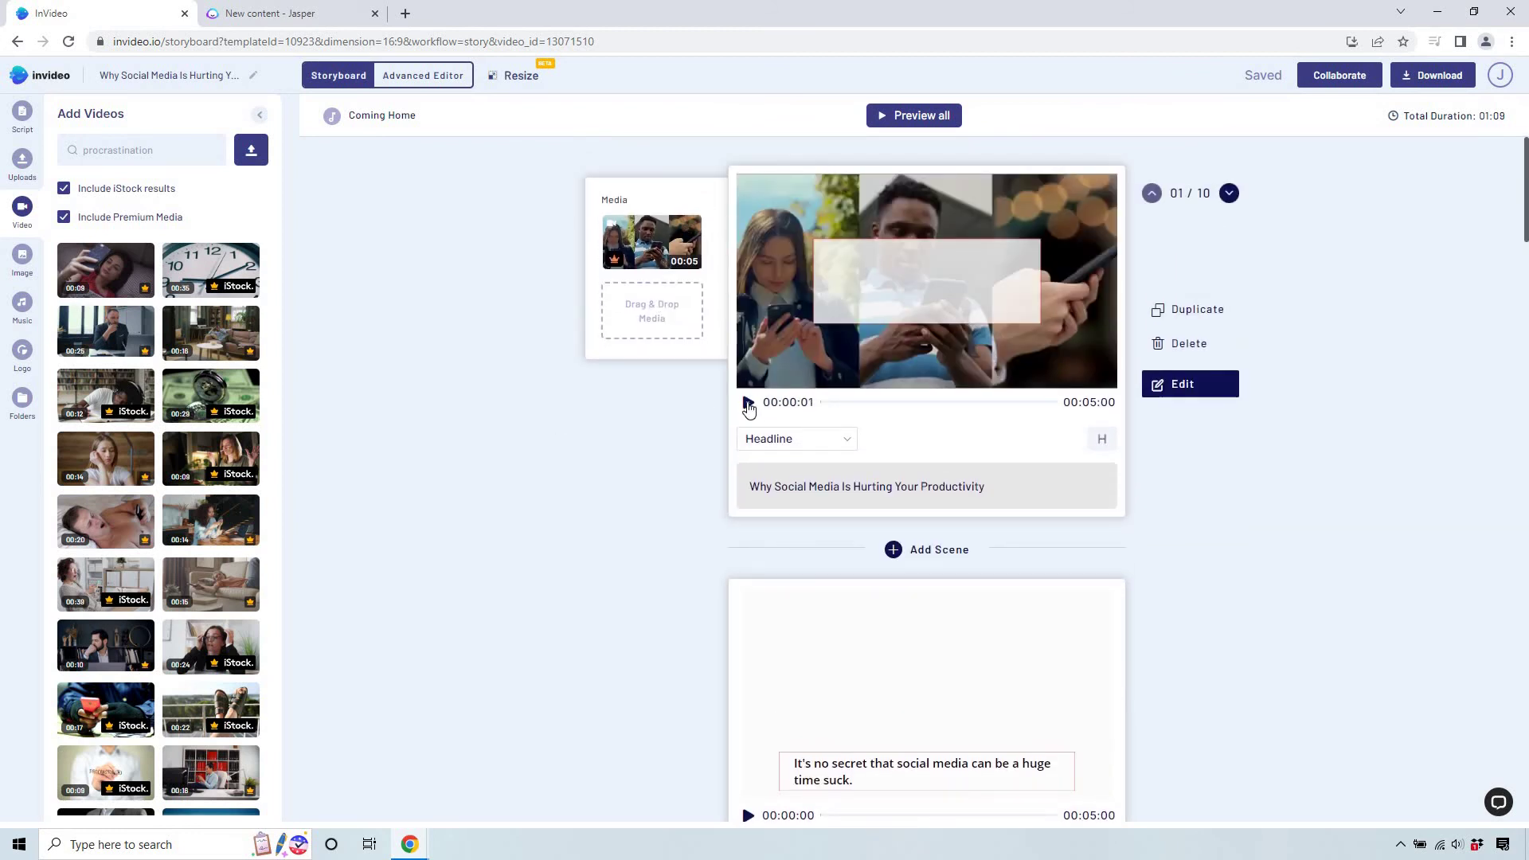
{"action": "scroll", "coordinate": [717, 484], "scroll_direction": "down", "scroll_amount": 3}
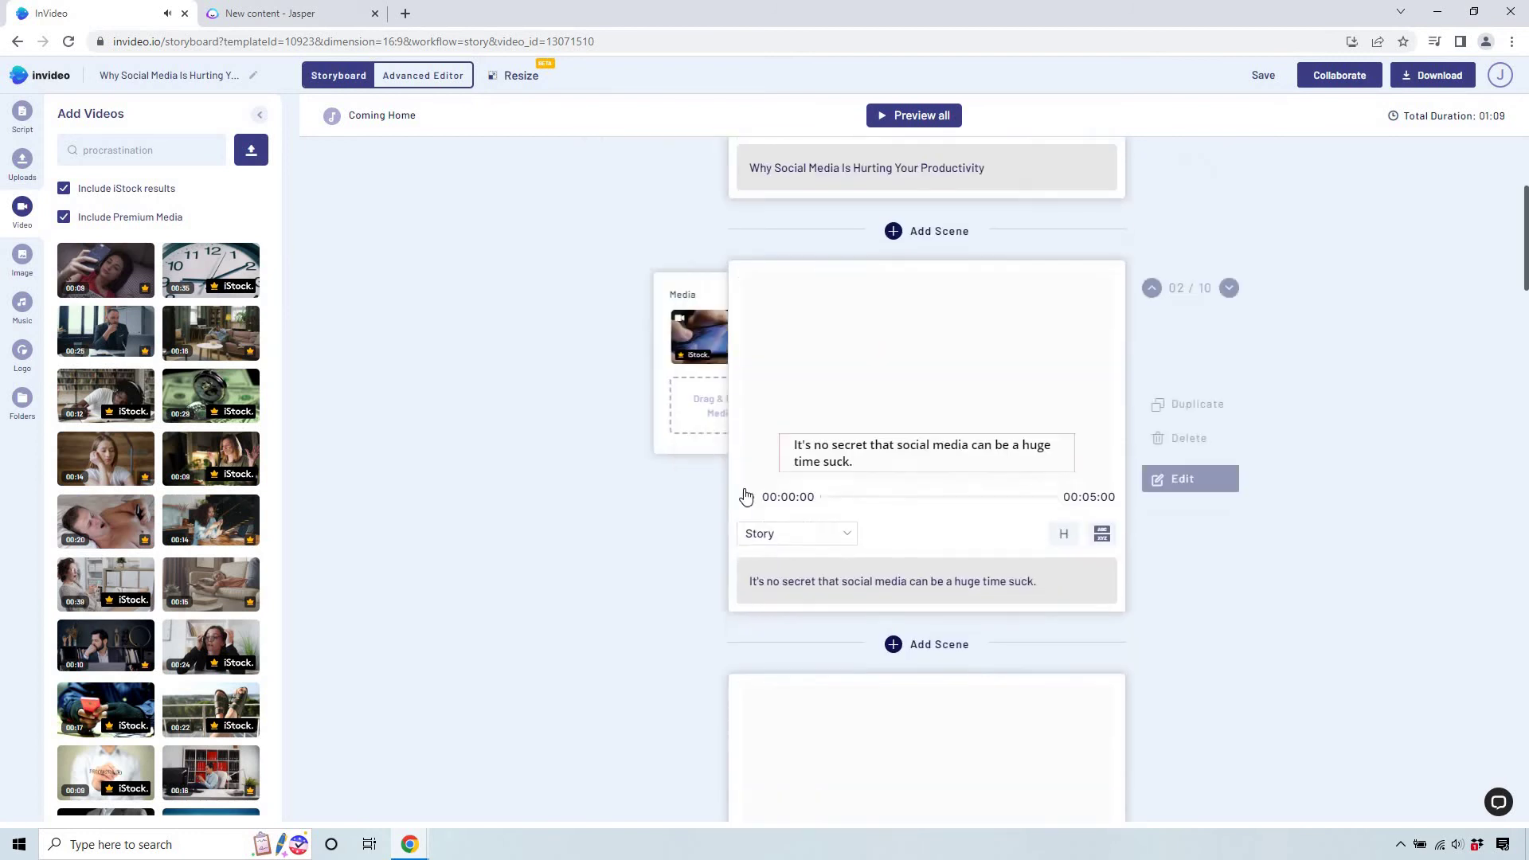
{"action": "left_click", "coordinate": [749, 500]}
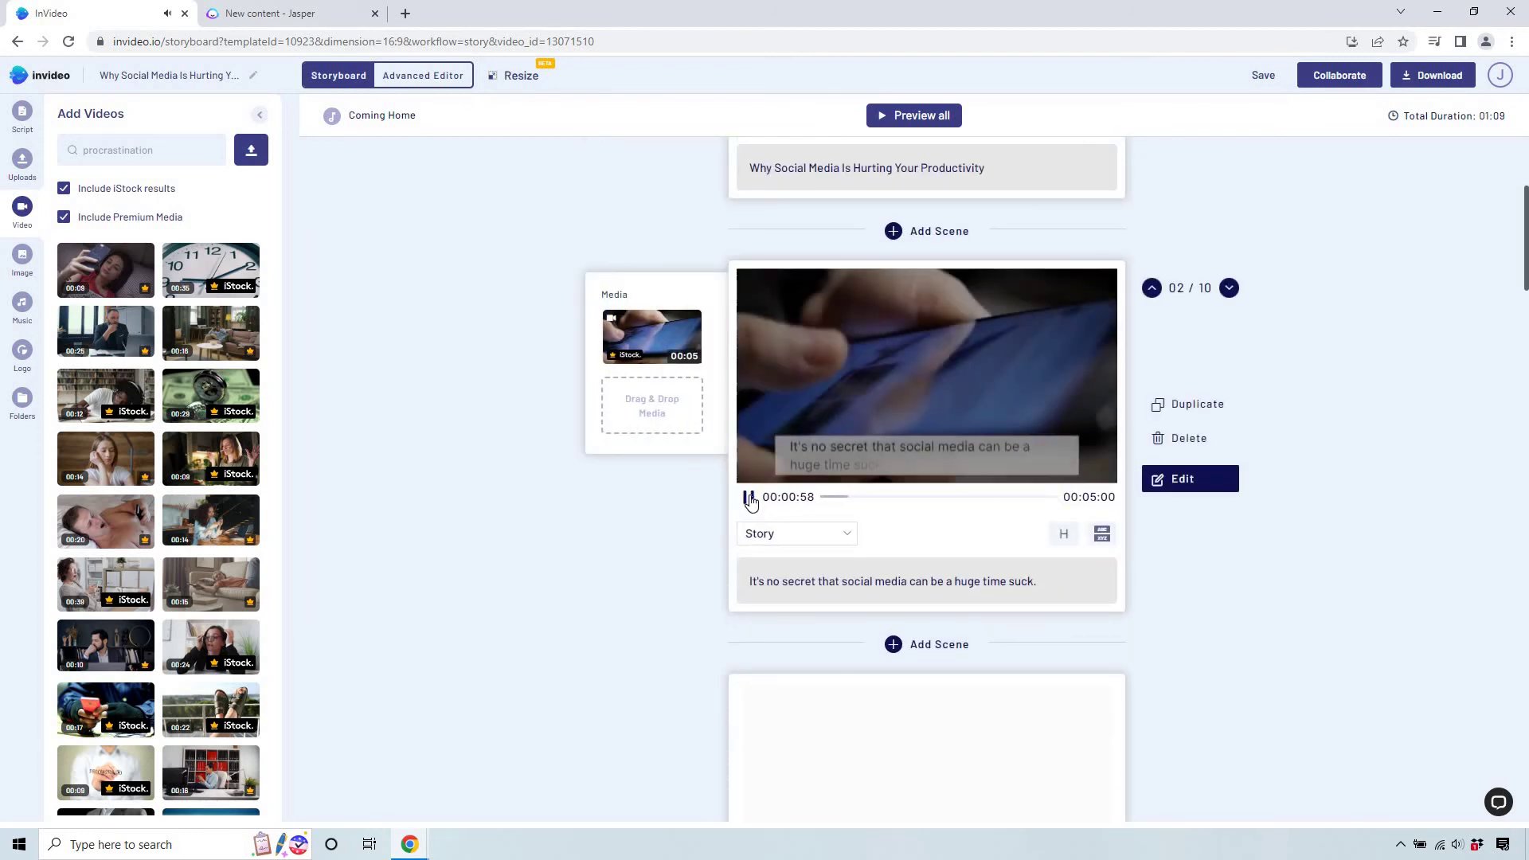
{"action": "scroll", "coordinate": [754, 365], "scroll_direction": "down", "scroll_amount": 4}
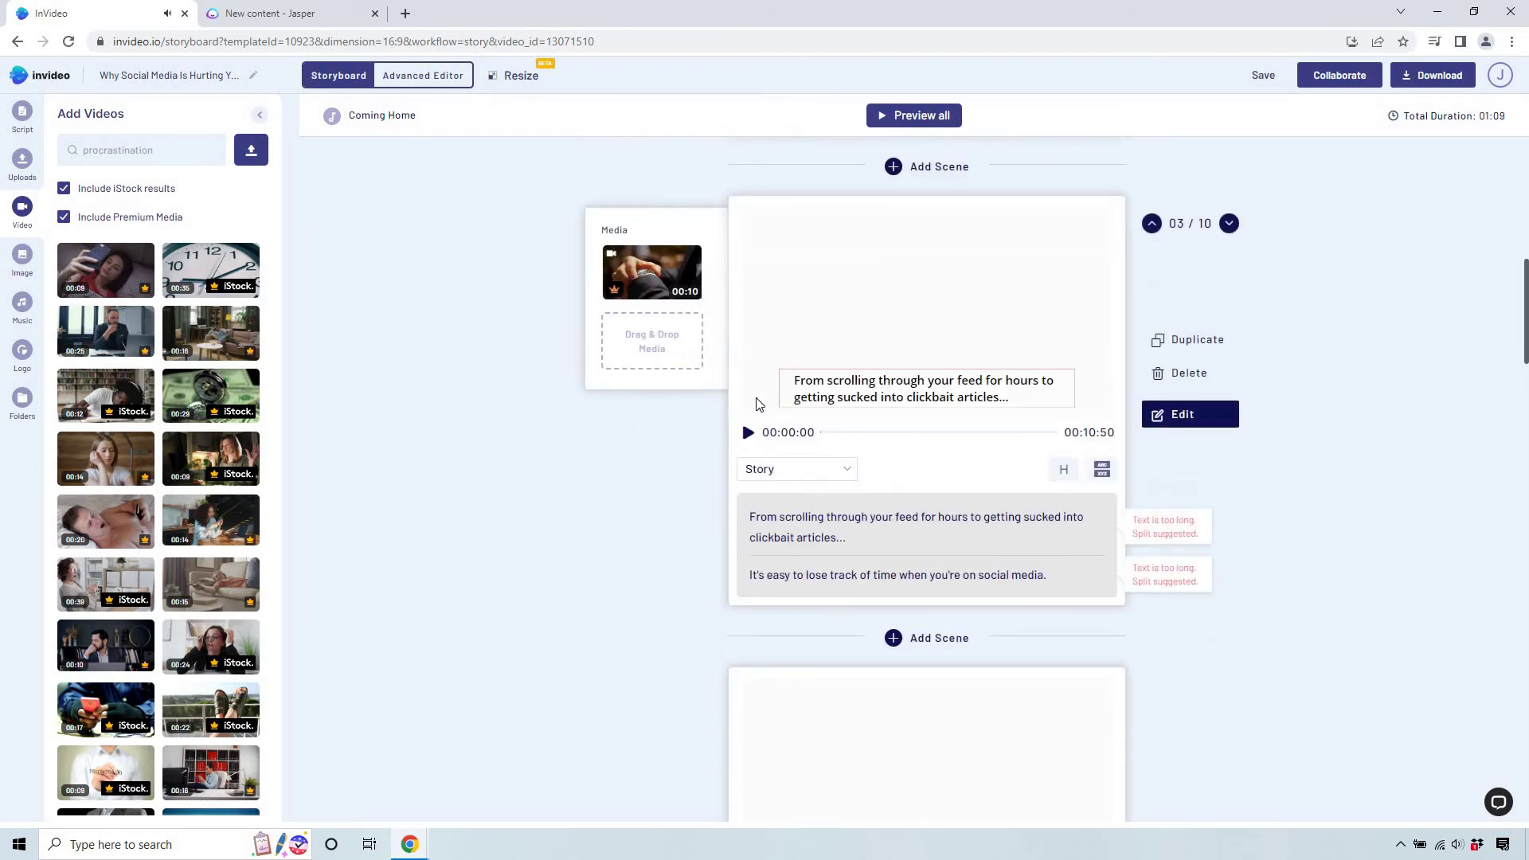
{"action": "scroll", "coordinate": [756, 404], "scroll_direction": "up", "scroll_amount": 4}
{"action": "scroll", "coordinate": [718, 490], "scroll_direction": "down", "scroll_amount": 3}
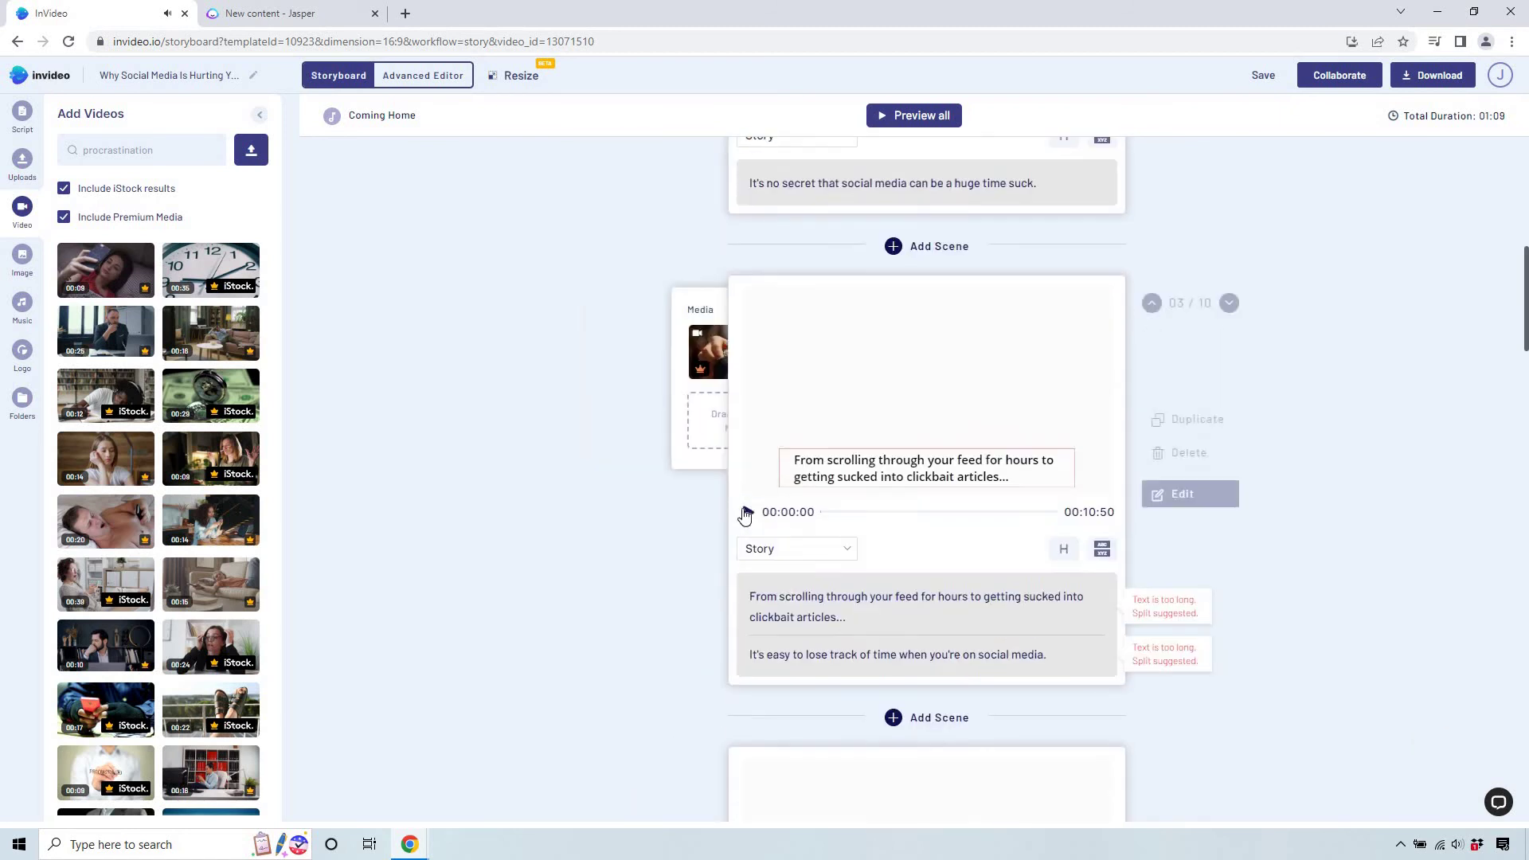
{"action": "left_click", "coordinate": [746, 514]}
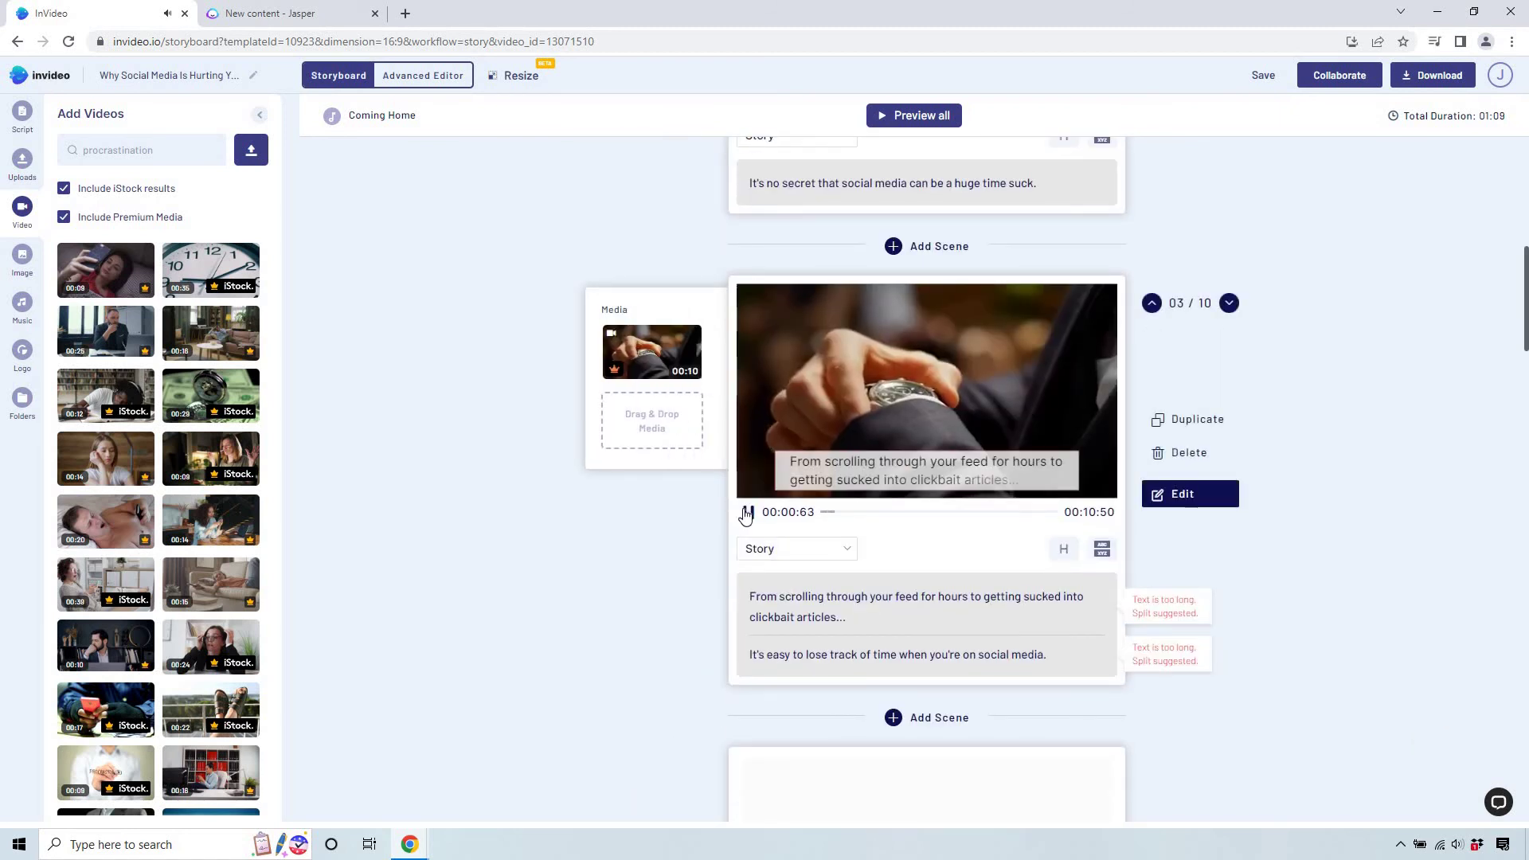
{"action": "scroll", "coordinate": [605, 502], "scroll_direction": "down", "scroll_amount": 3}
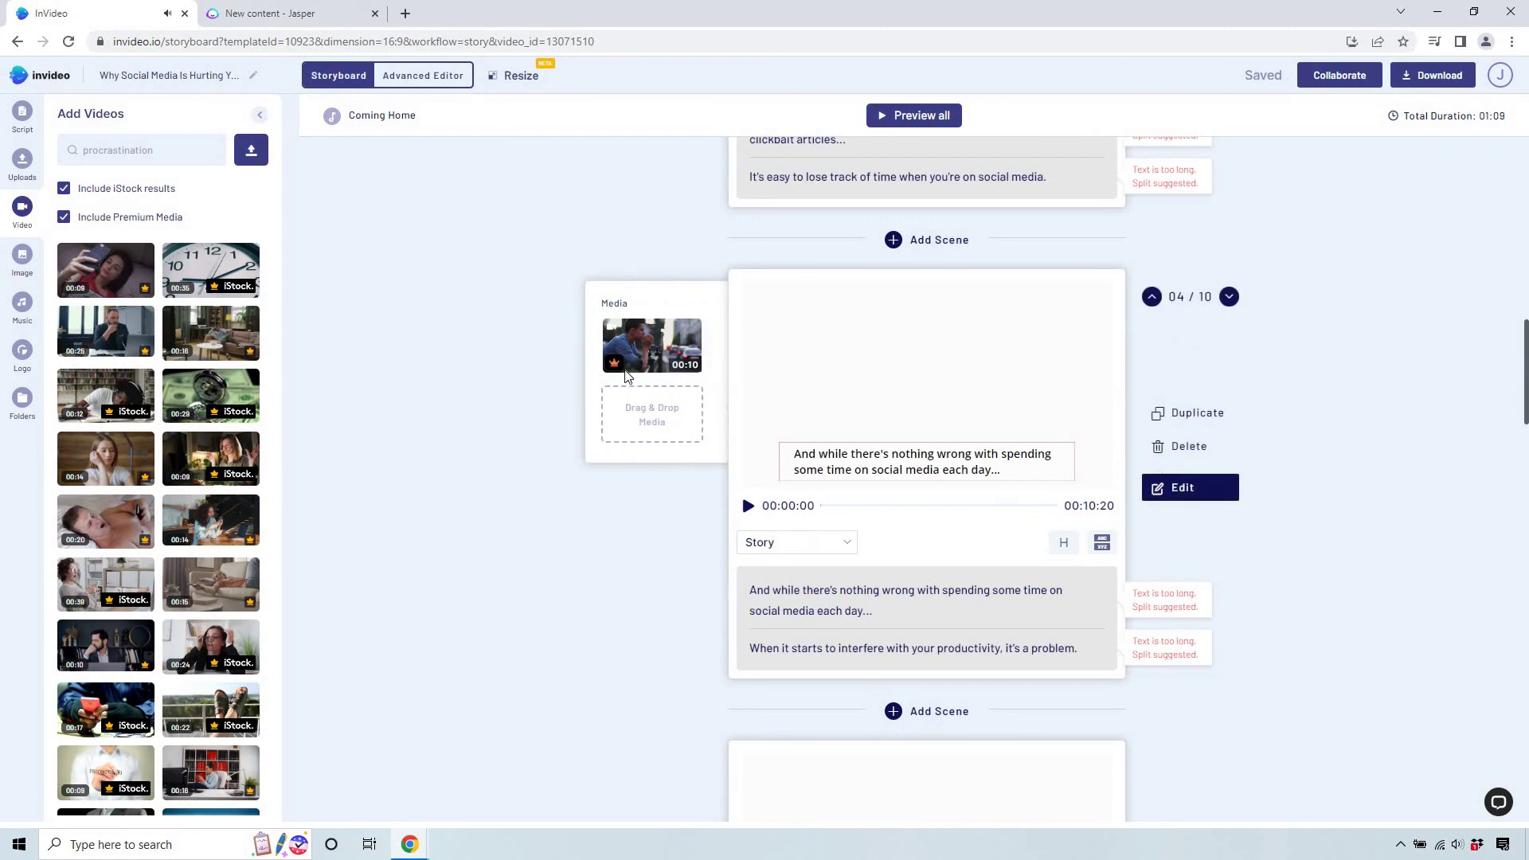
{"action": "scroll", "coordinate": [638, 445], "scroll_direction": "down", "scroll_amount": 3}
{"action": "scroll", "coordinate": [609, 433], "scroll_direction": "down", "scroll_amount": 2}
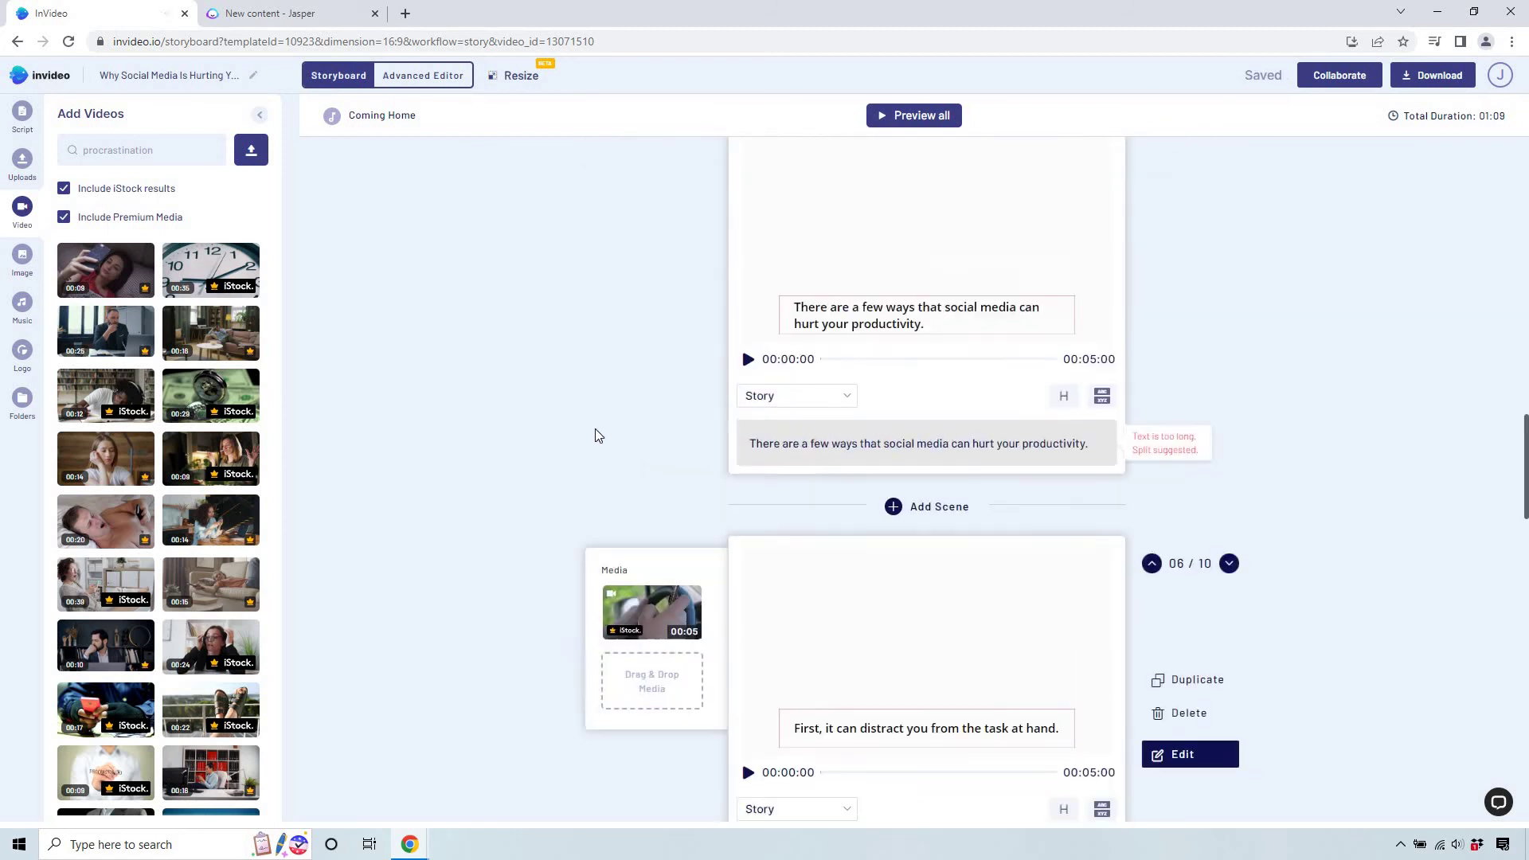
{"action": "scroll", "coordinate": [587, 435], "scroll_direction": "up", "scroll_amount": 8}
{"action": "scroll", "coordinate": [586, 434], "scroll_direction": "up", "scroll_amount": 5}
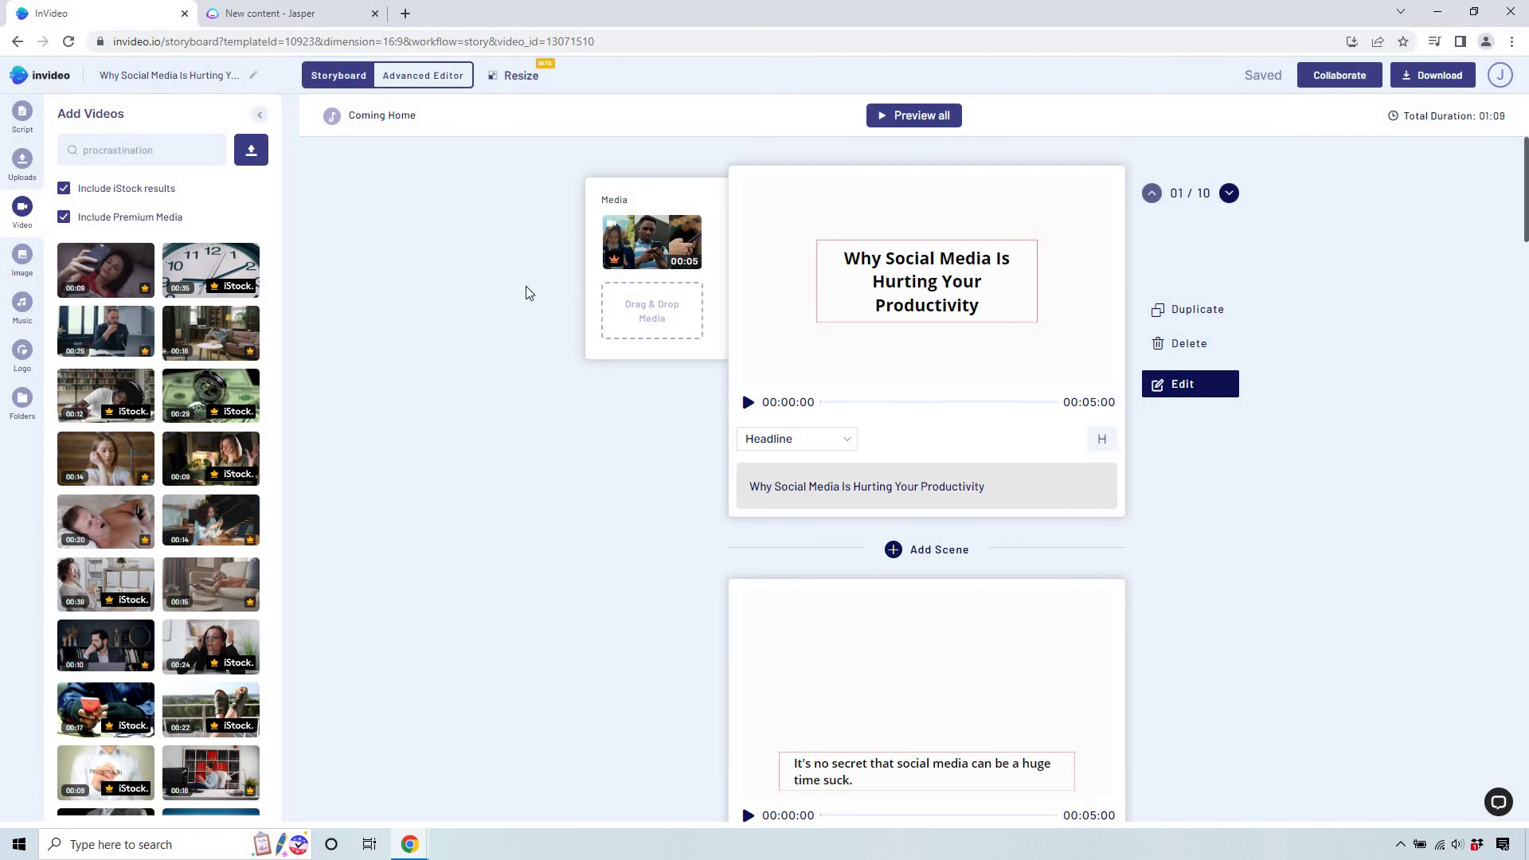
{"action": "left_click", "coordinate": [427, 77]}
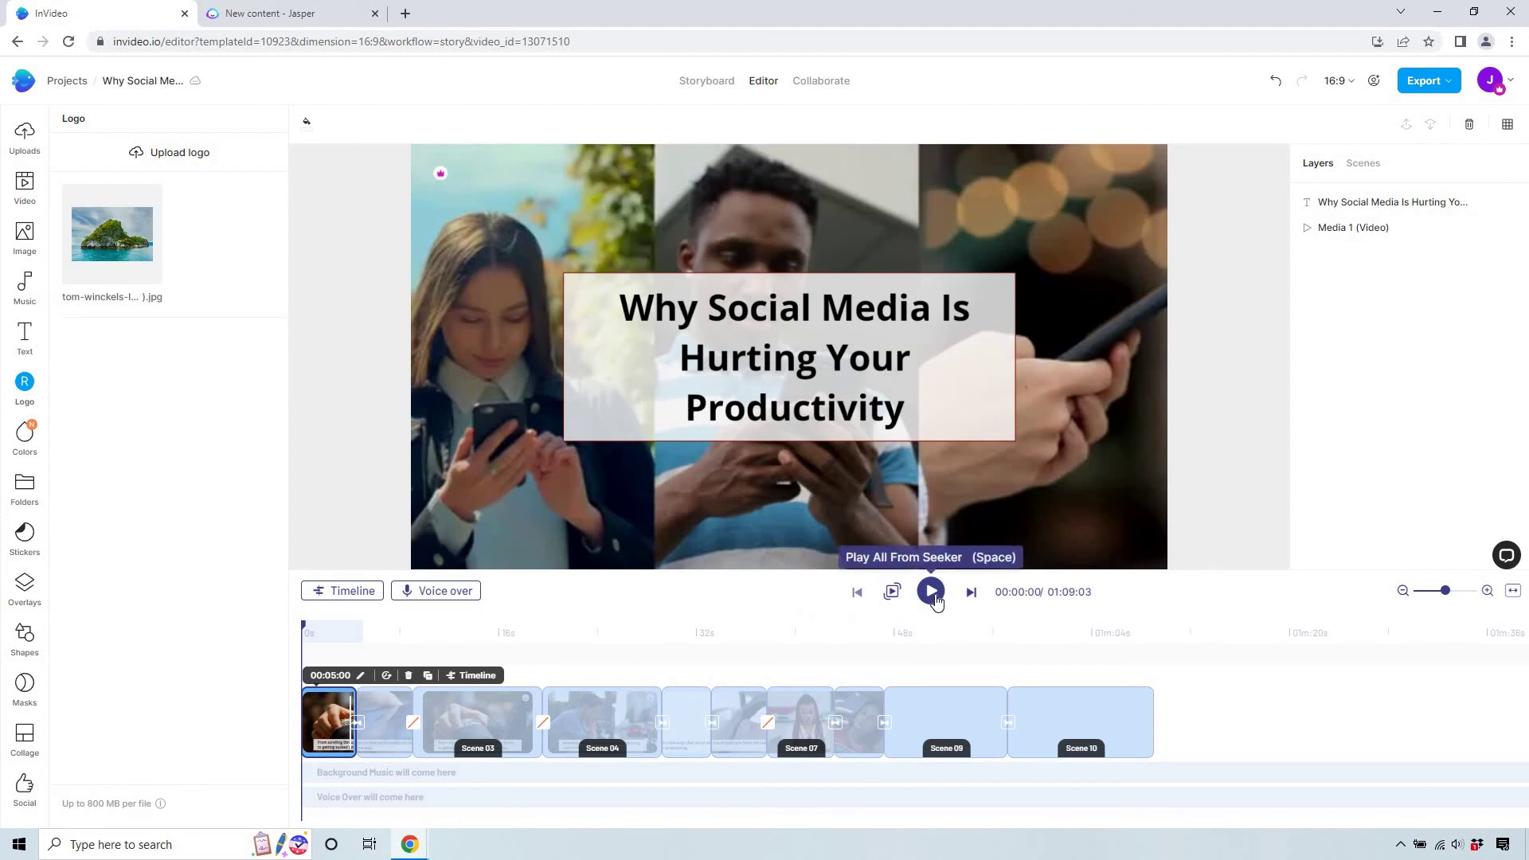
Play the video from the start, skip ahead on the timeline, and pause on the procrastination scene around 0:45.
{"action": "key", "text": "space"}
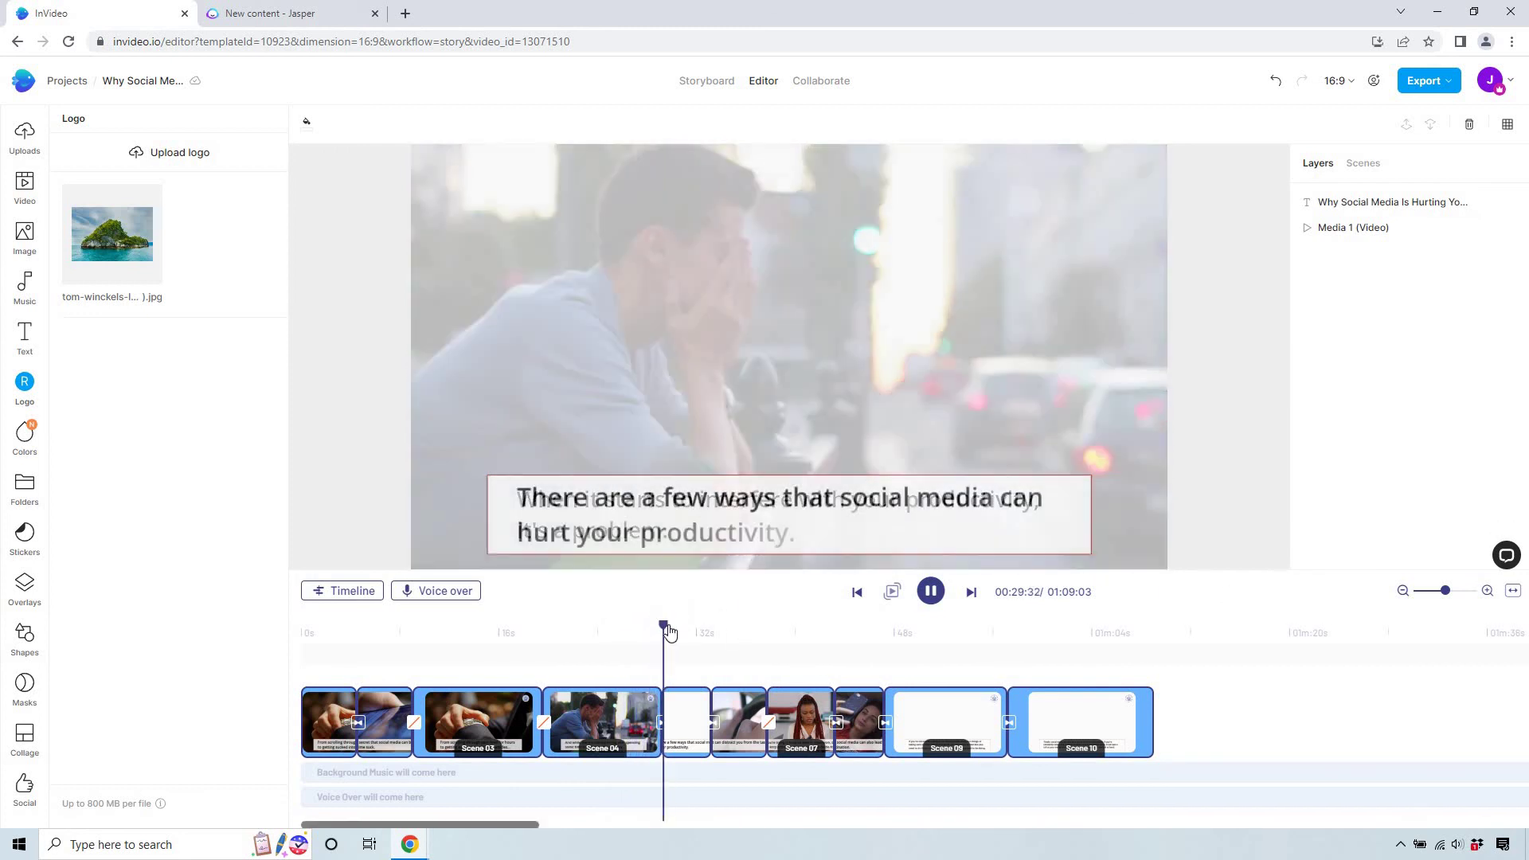
{"action": "left_click_drag", "start_coordinate": [695, 639], "coordinate": [717, 646]}
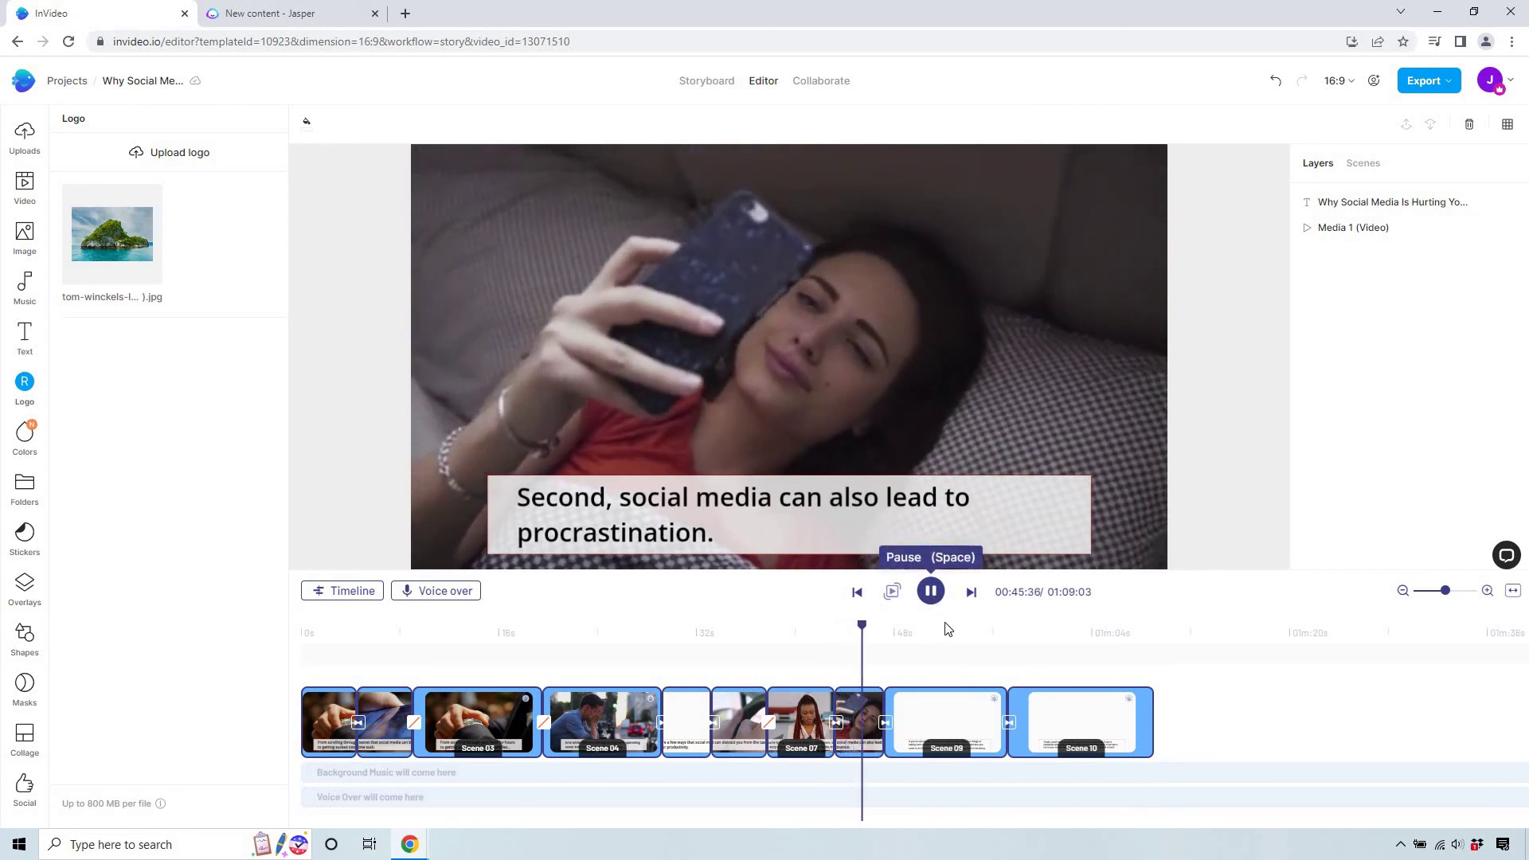
{"action": "left_click", "coordinate": [931, 594]}
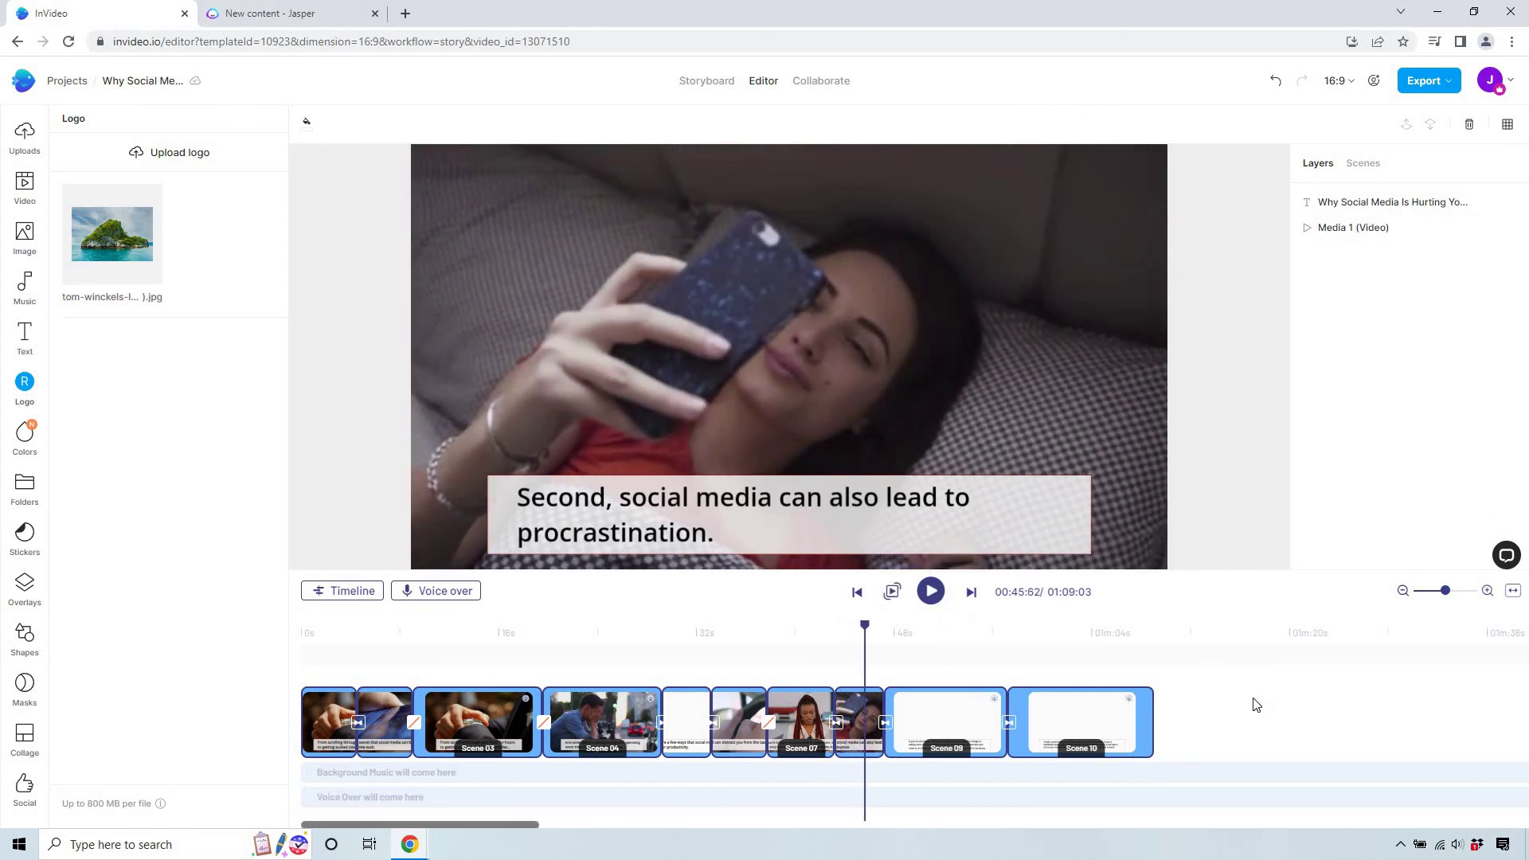